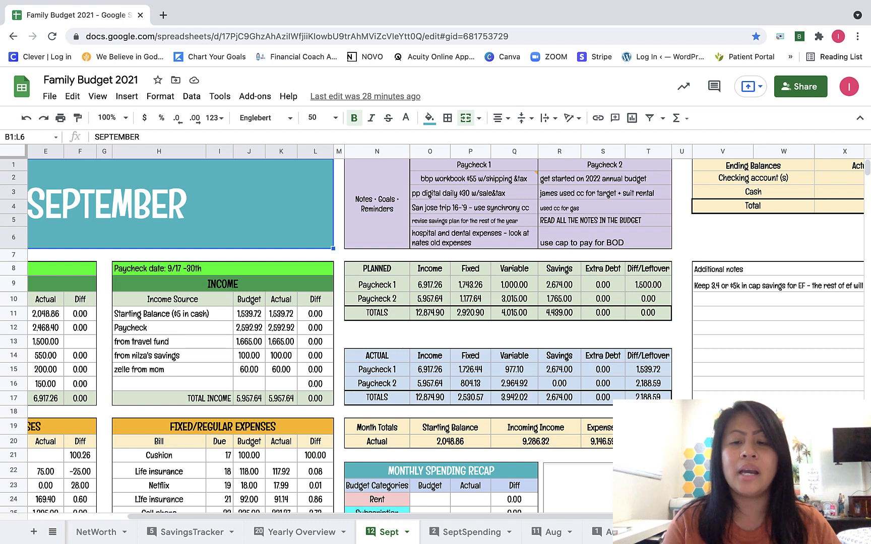
Fill in September's ending balances with 2188.59 for the checking account, 0 for cash and 2188.59 as the total.
scroll(454, 327, right, 5)
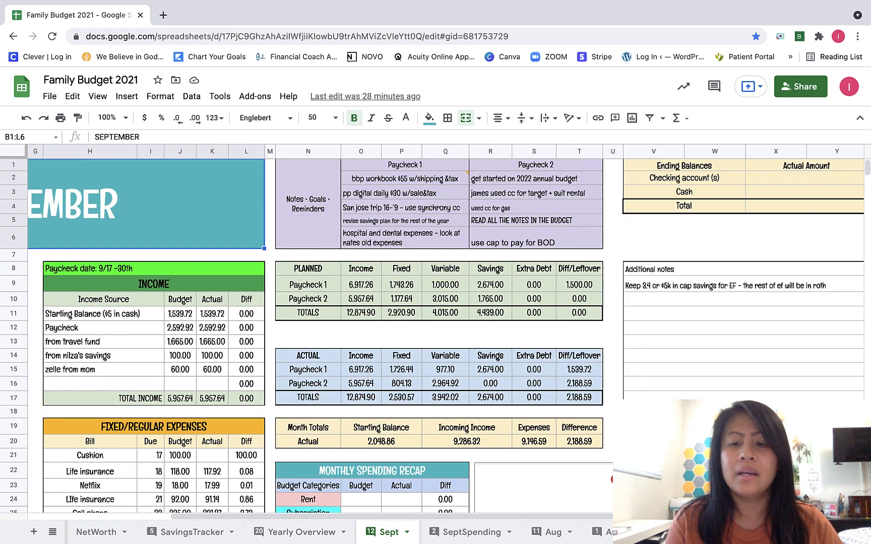
click(689, 179)
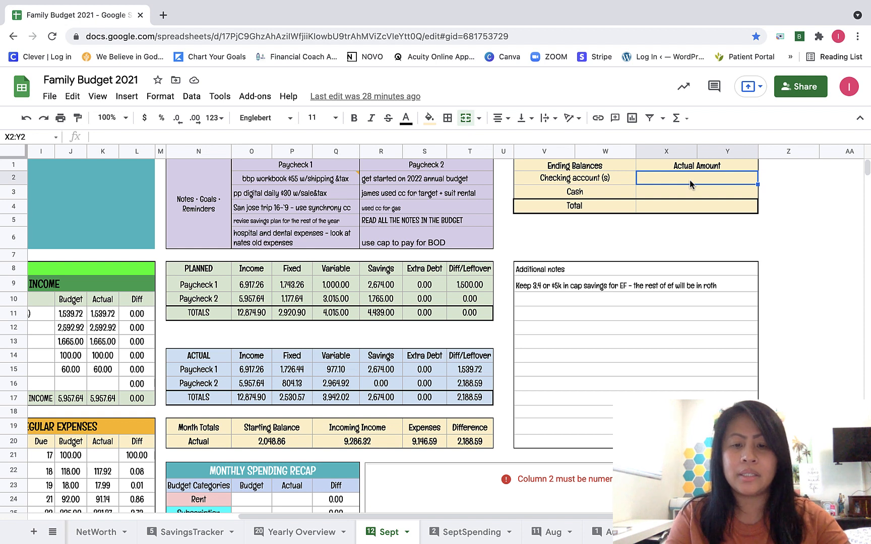
text(2188.)
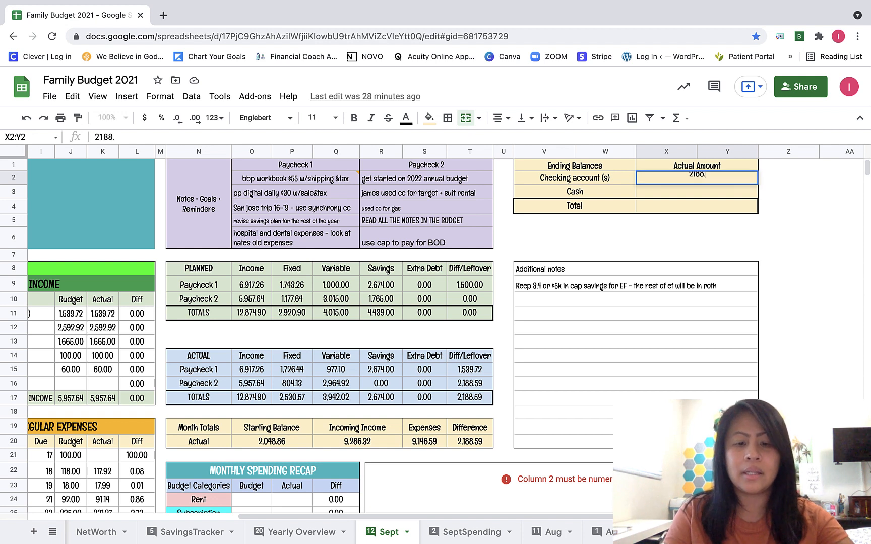
text(59)
key(Return)
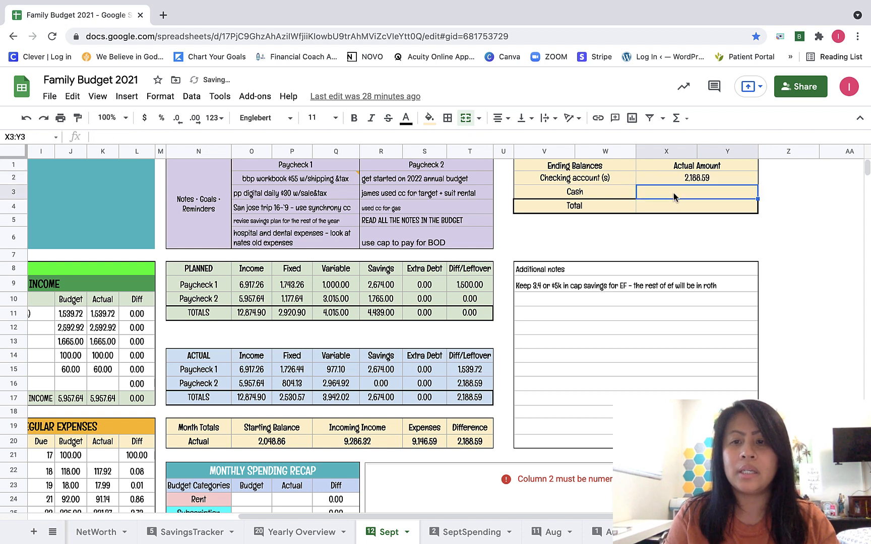
text(0)
key(Return)
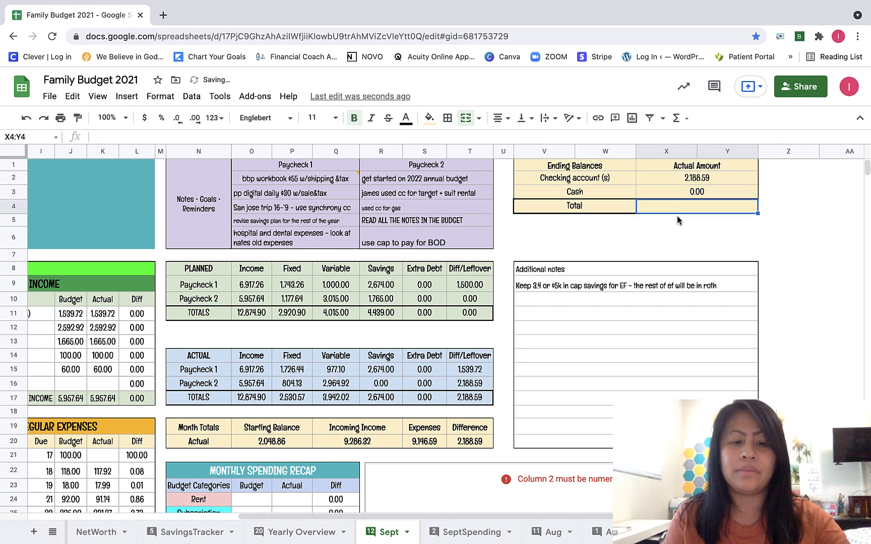
text(2188.59)
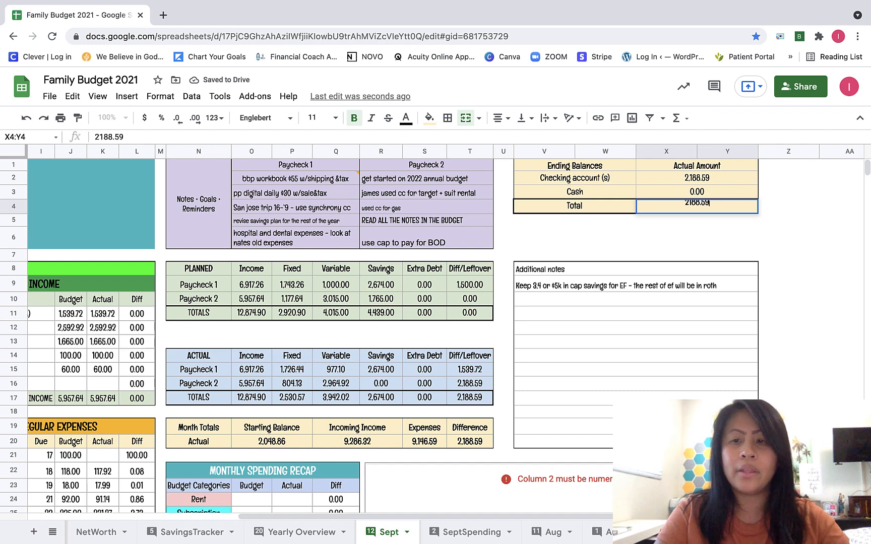
key(Return)
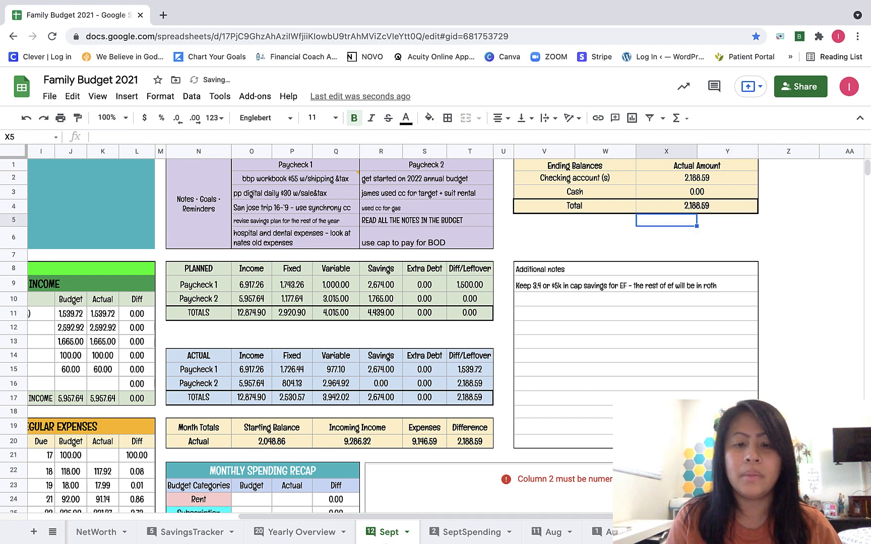
Clear the Oct 1 amount in the From Savings income row of the Yearly Overview sheet.
click(318, 533)
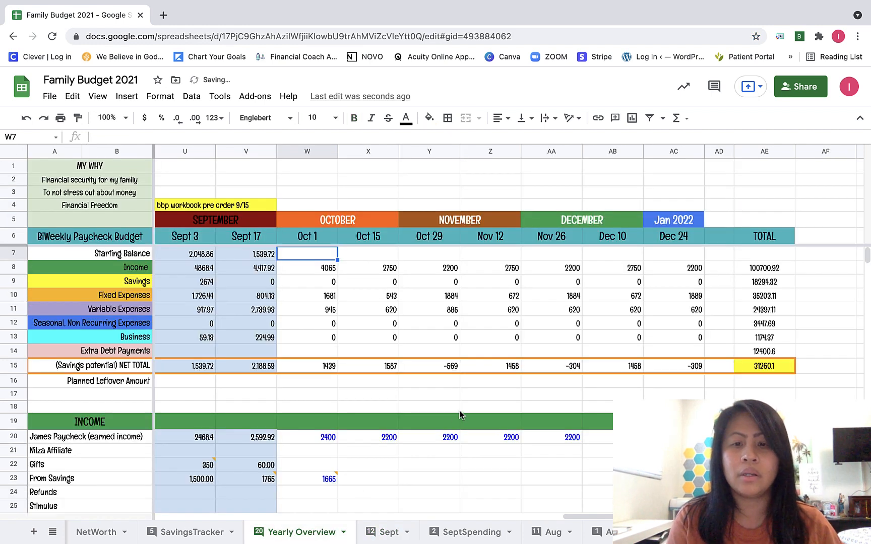
click(312, 240)
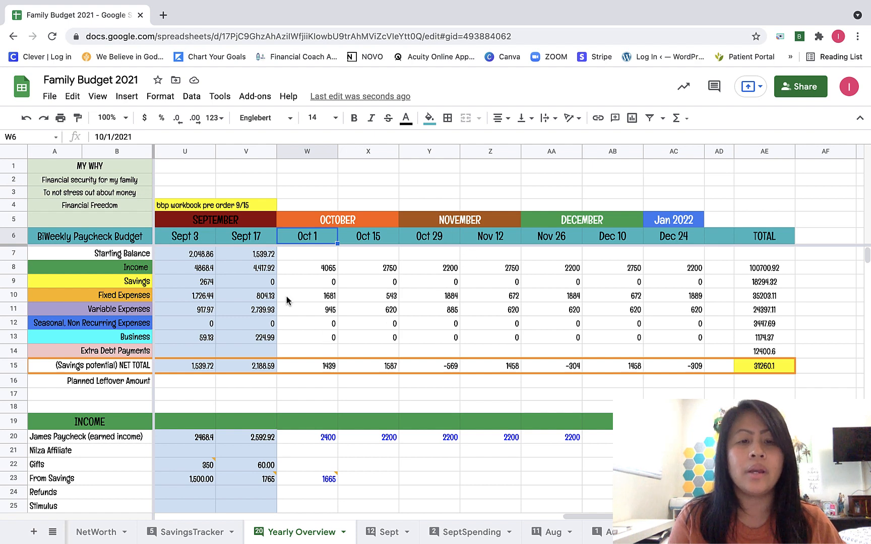
scroll(286, 298, down, 2)
scroll(270, 298, up, 2)
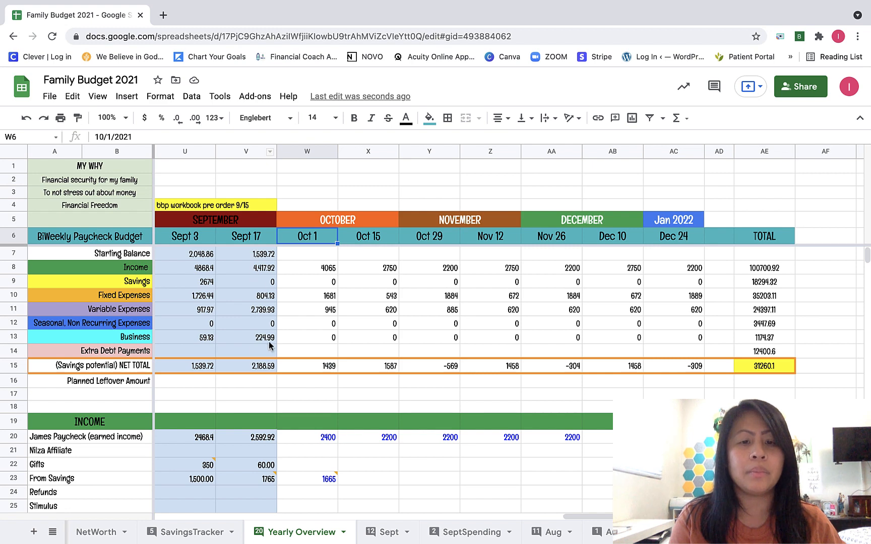
scroll(268, 341, down, 2)
scroll(324, 438, down, 3)
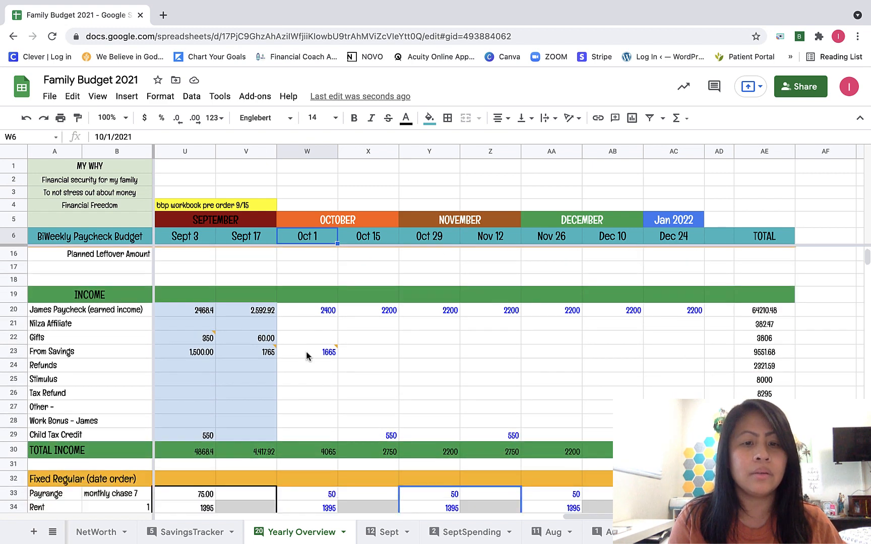
click(307, 352)
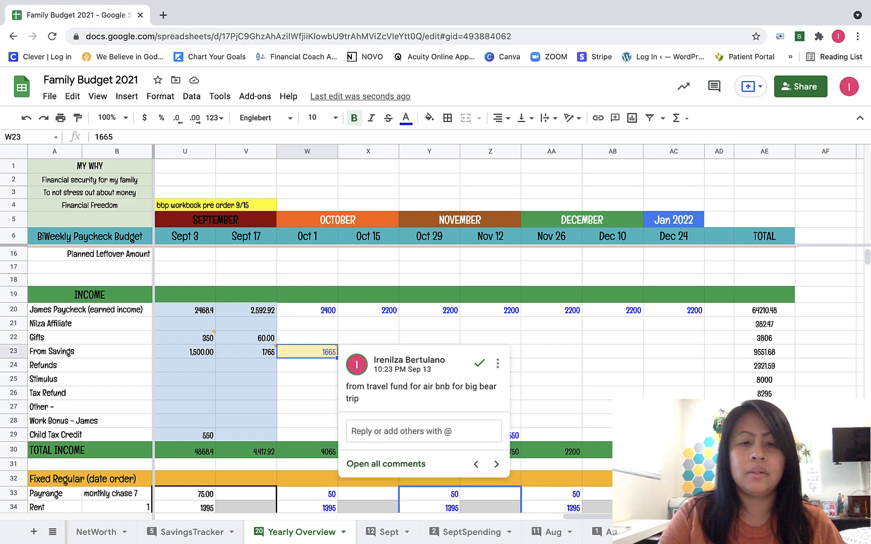
key(Delete)
click(310, 372)
Review the October paychecks' income, fixed expenses, variable expenses and net totals in the Yearly Overview sheet.
scroll(309, 372, down, 3)
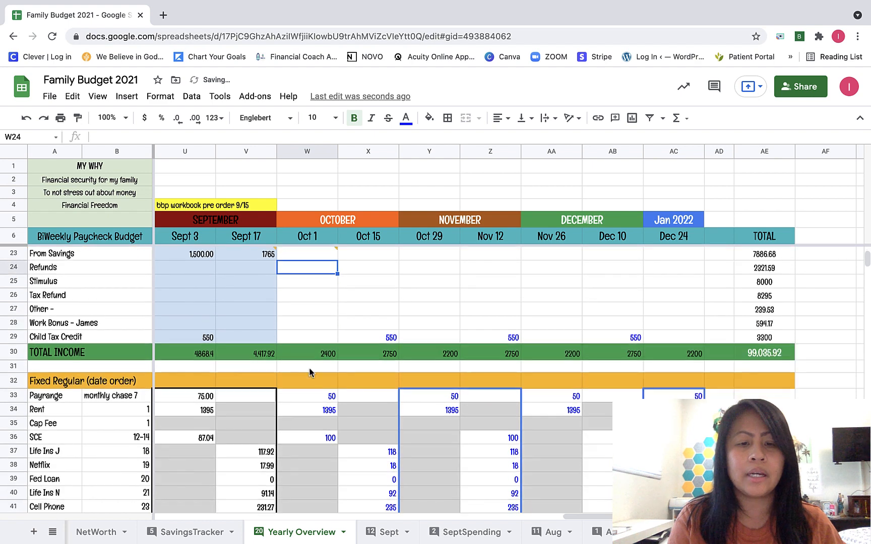
scroll(318, 390, up, 3)
scroll(324, 408, down, 4)
scroll(324, 409, down, 7)
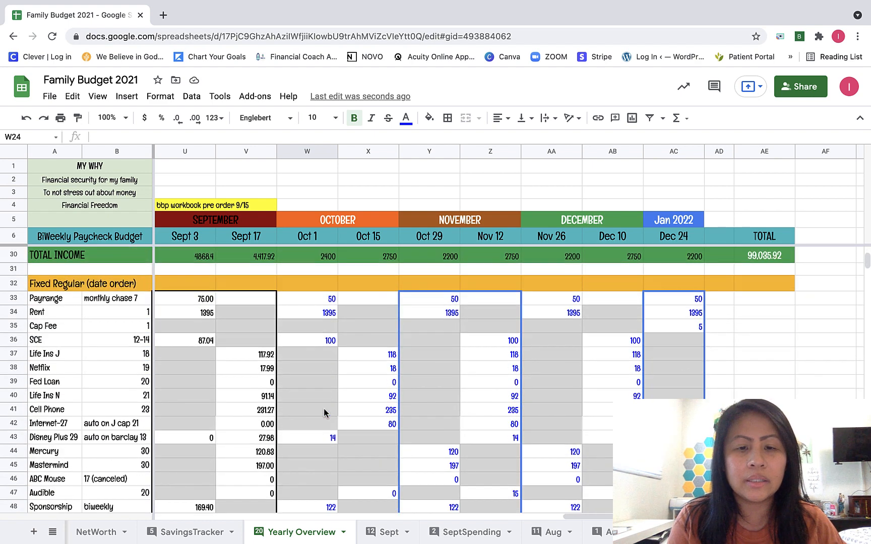
scroll(324, 409, left, 4)
scroll(325, 413, down, 3)
scroll(325, 412, right, 5)
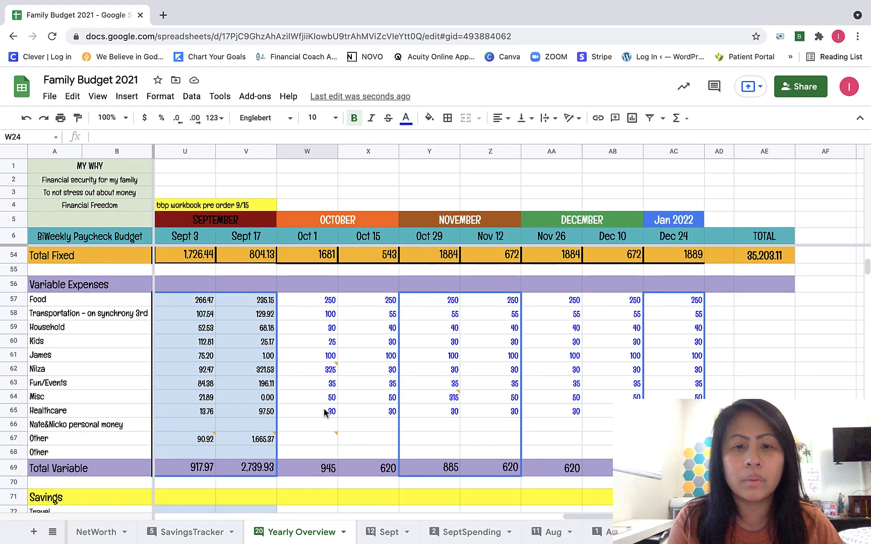
scroll(276, 379, up, 10)
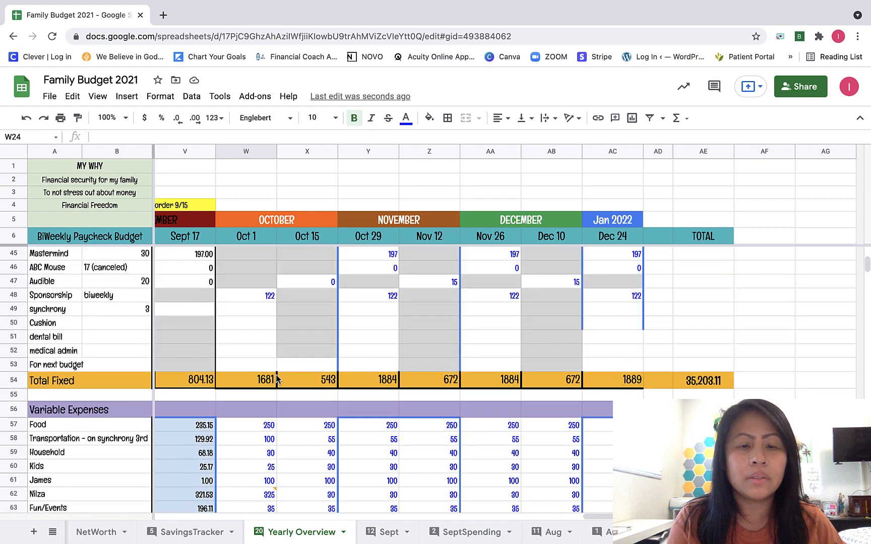
scroll(276, 379, up, 2)
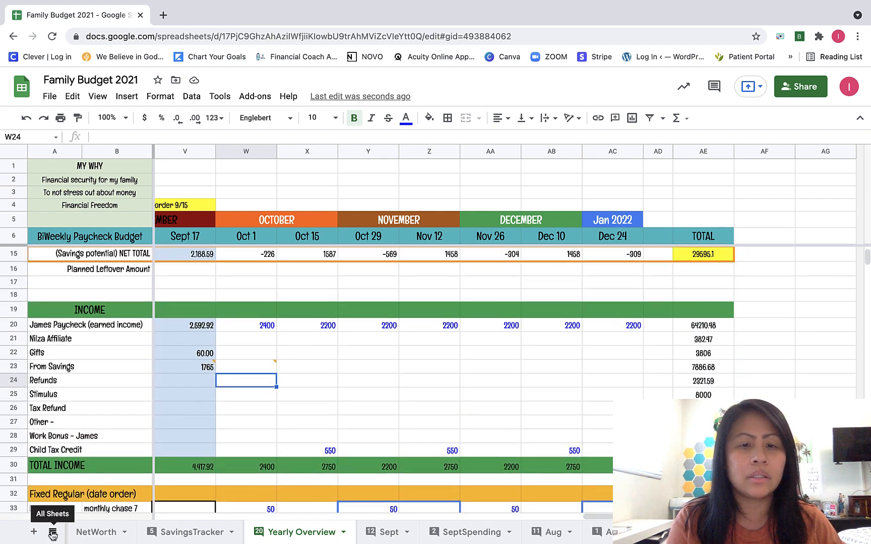
scroll(259, 364, up, 3)
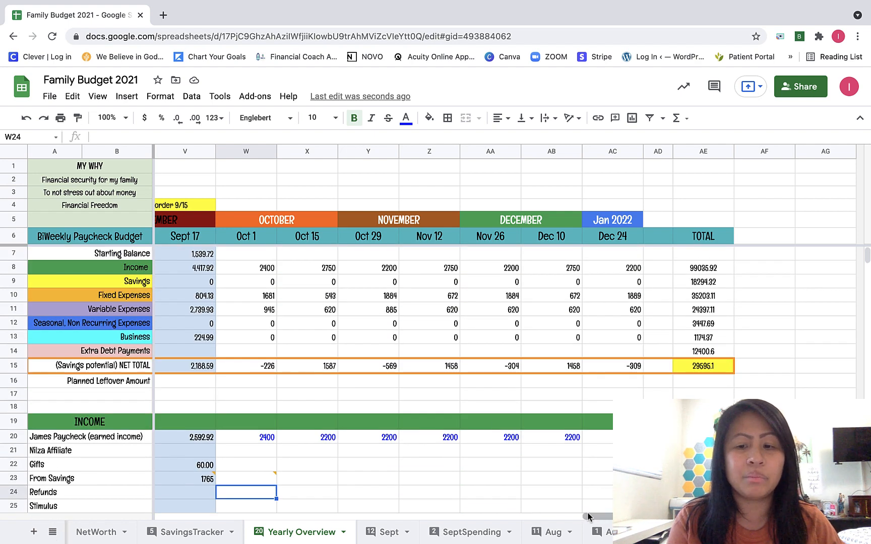
drag(597, 517, 555, 517)
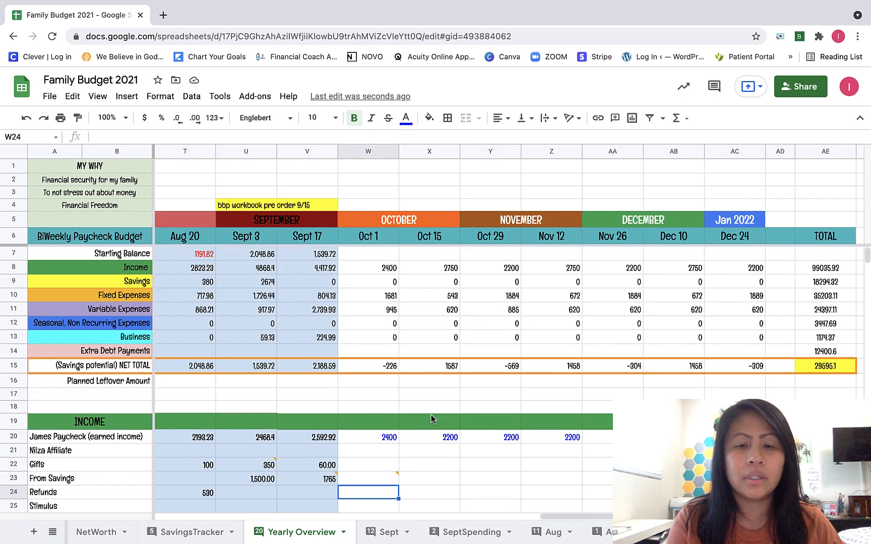
scroll(431, 416, down, 5)
scroll(431, 416, down, 5)
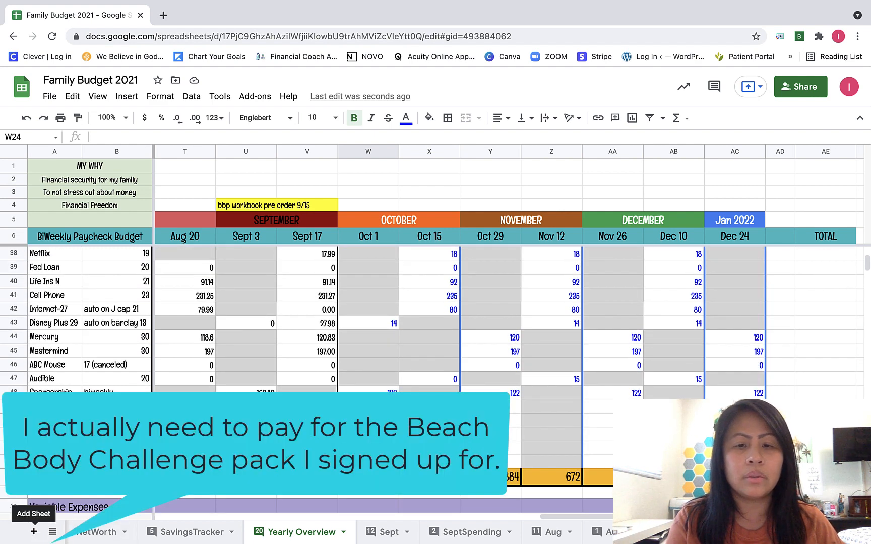
Duplicate the blank monthly budget template sheet MonthCopy2.
click(53, 531)
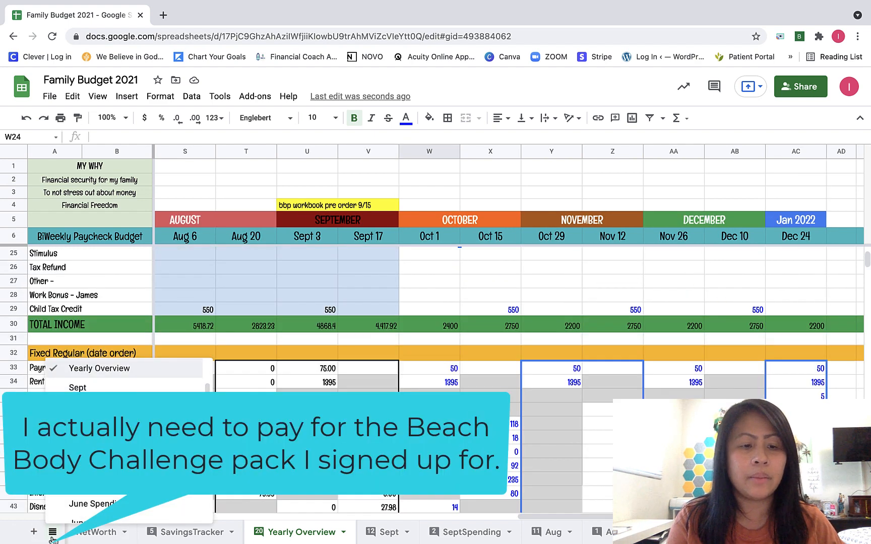
scroll(99, 503, down, 5)
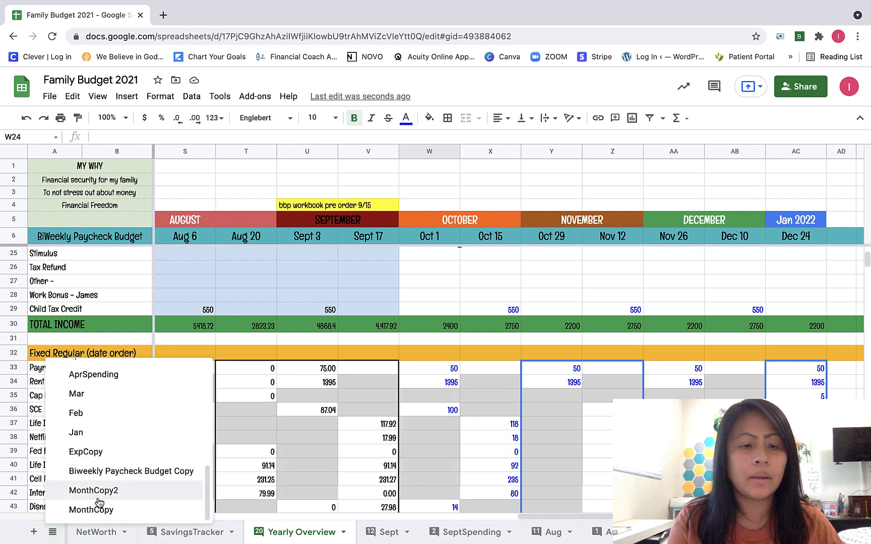
click(99, 496)
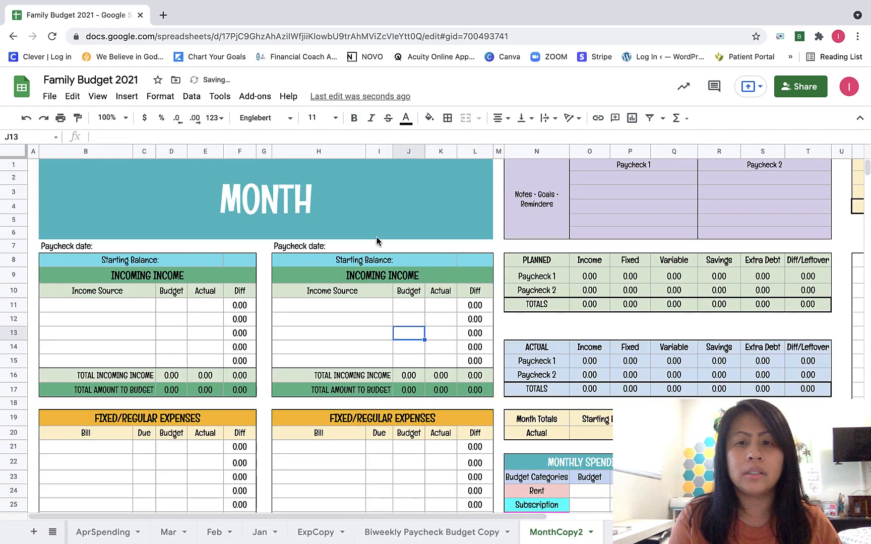
right_click(558, 541)
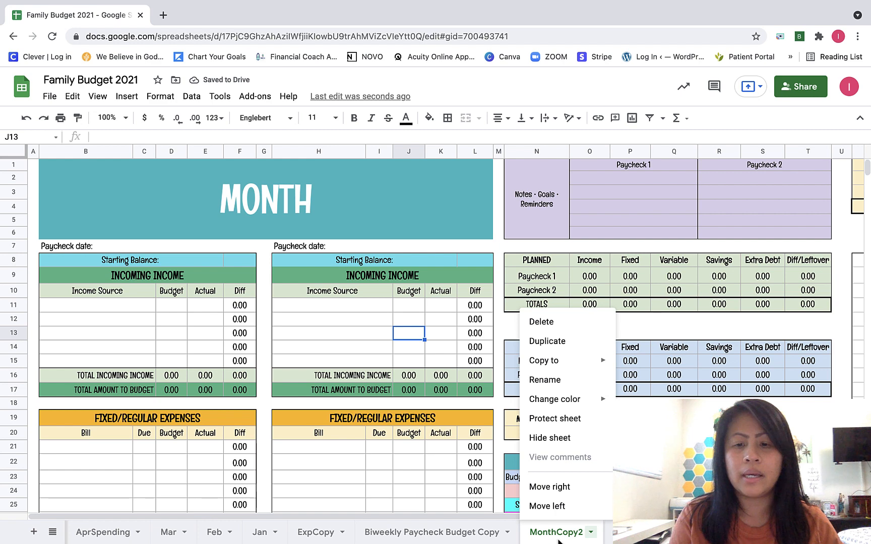
click(547, 341)
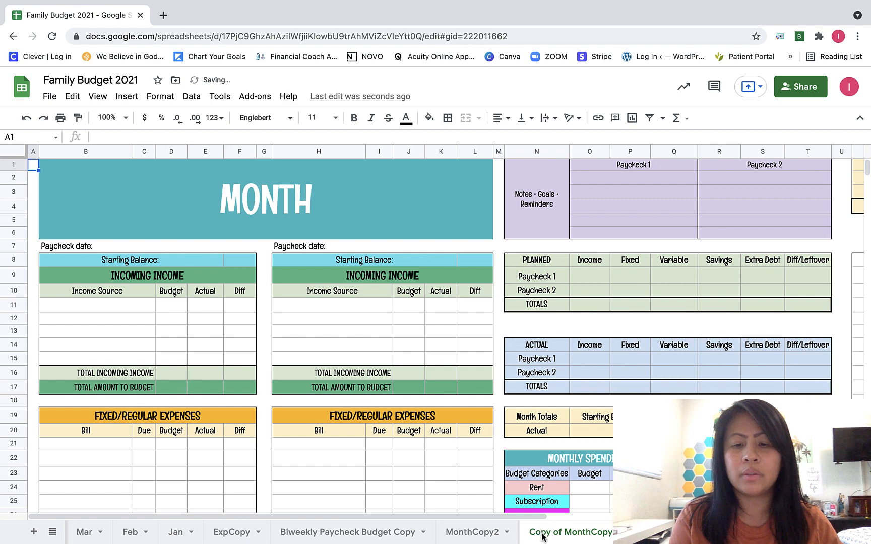
Rename the duplicated template sheet as Oct and move it directly before the Sept sheet.
right_click(542, 537)
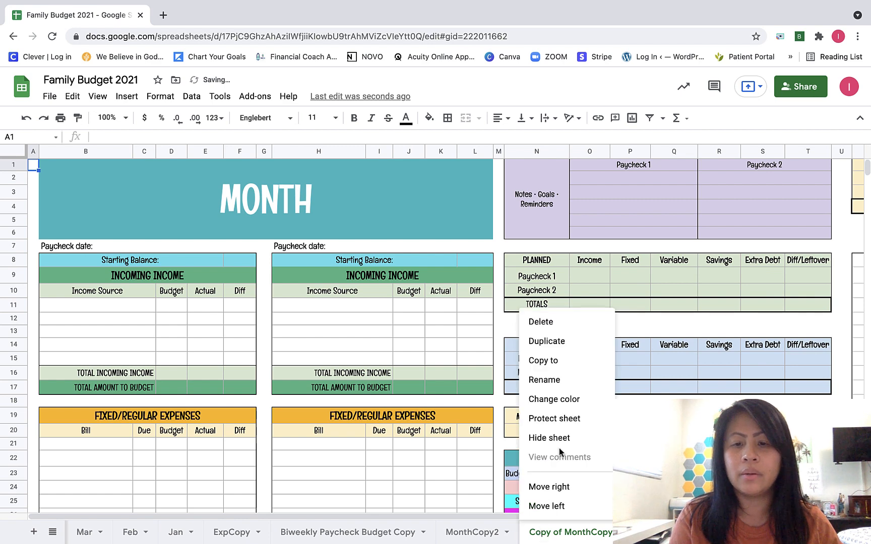
click(555, 376)
text(October)
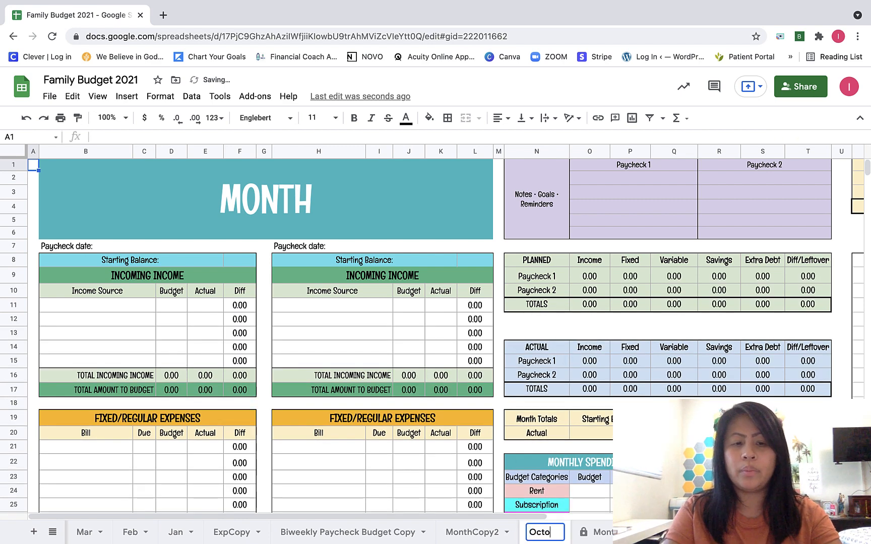
key(BackSpace)
key(BackSpace)
key(BackSpace)
key(BackSpace)
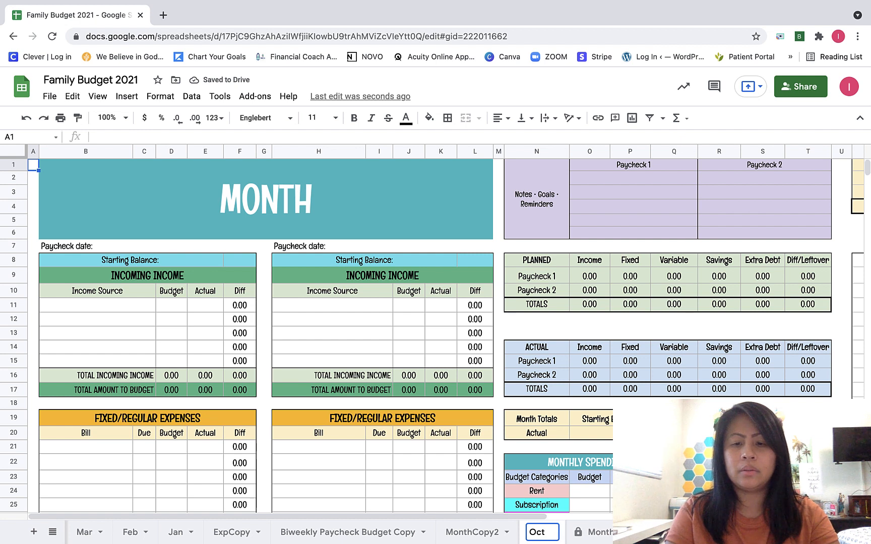
key(Return)
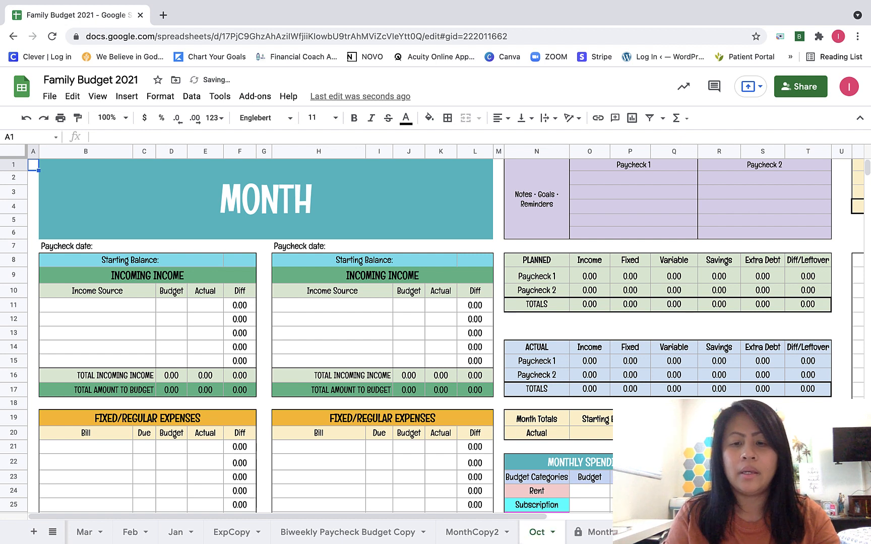
drag(542, 534, 169, 537)
Change the Oct sheet's banner title from MONTH to OCTOBER and fill the banner with a muted light red.
click(268, 204)
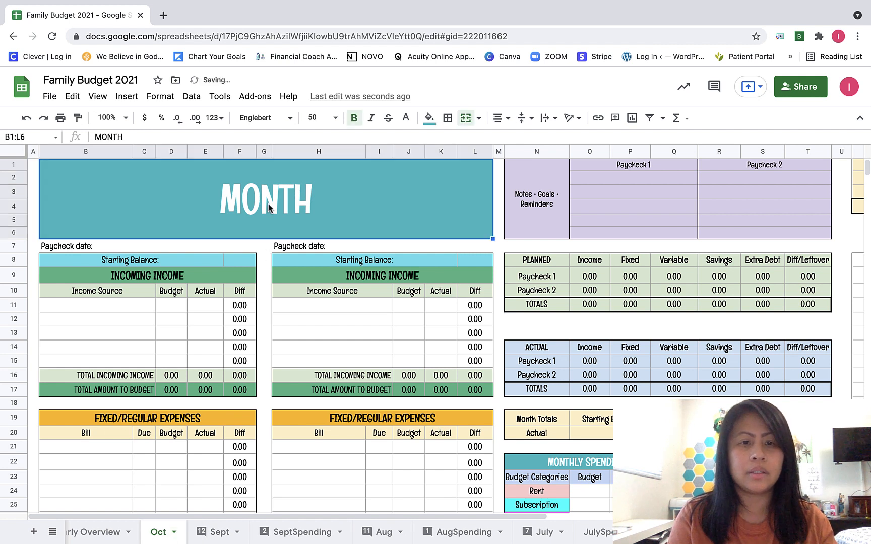
double_click(272, 180)
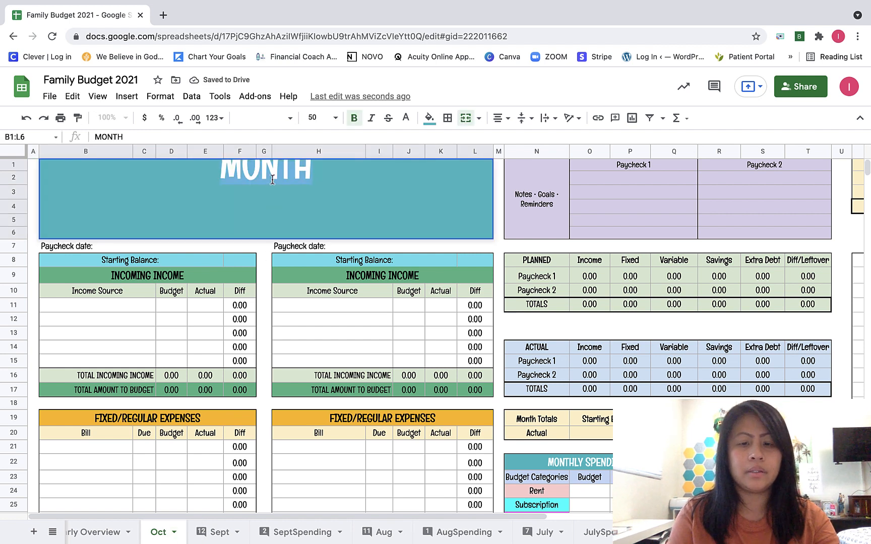
text(OCTOBER)
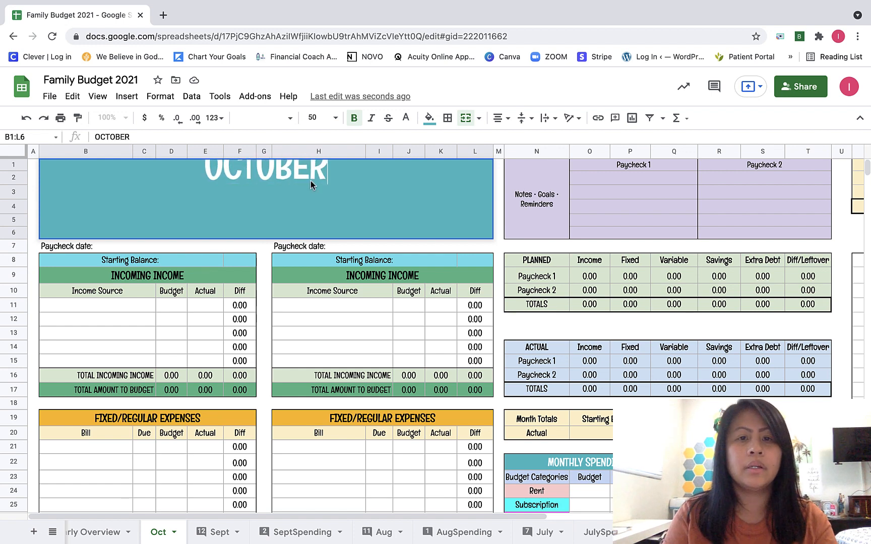
click(387, 225)
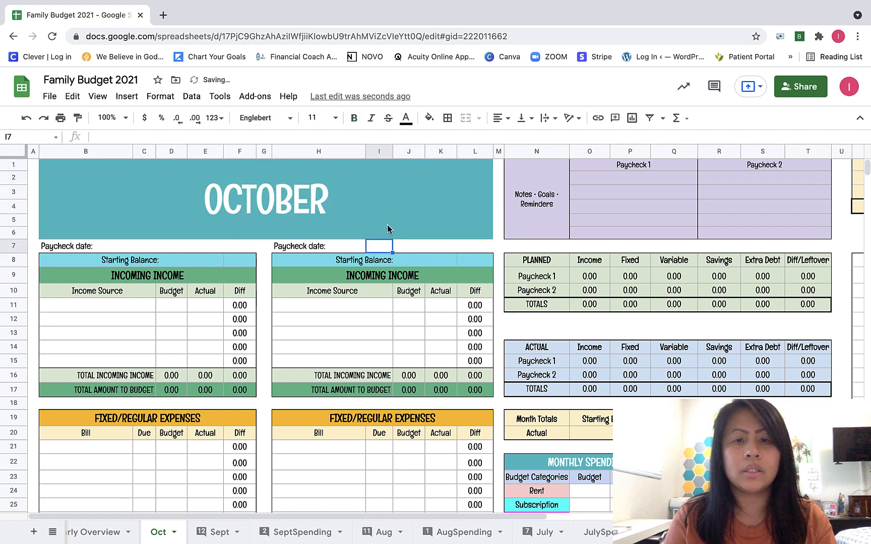
click(429, 119)
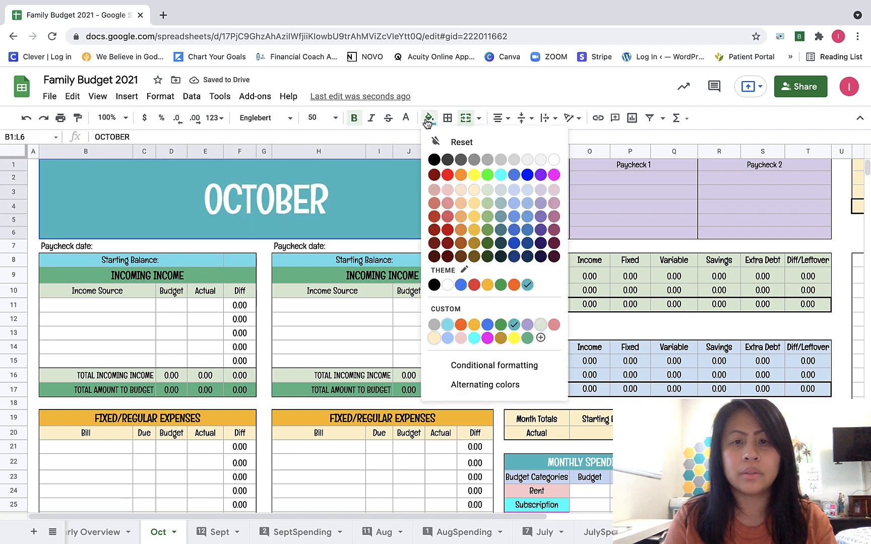
click(434, 202)
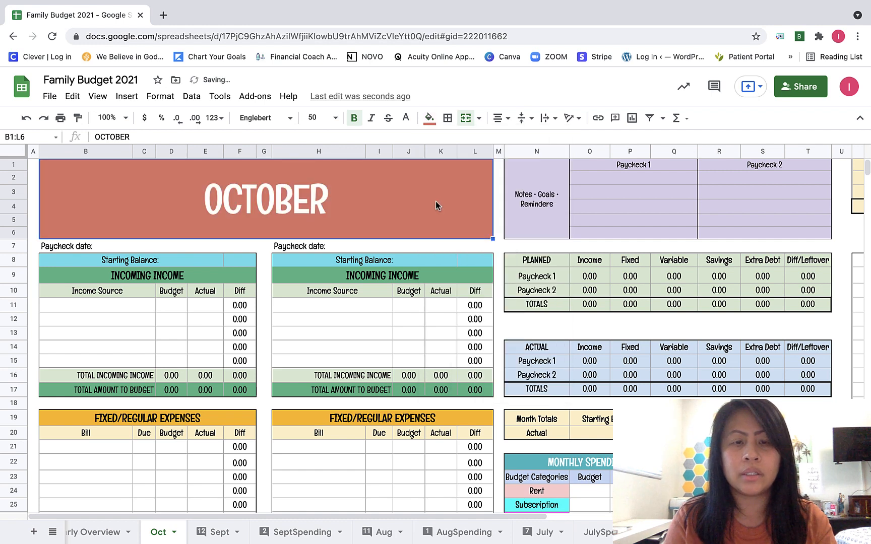
Duplicate the blank income and spending tracker template sheet ExpCopy.
click(395, 251)
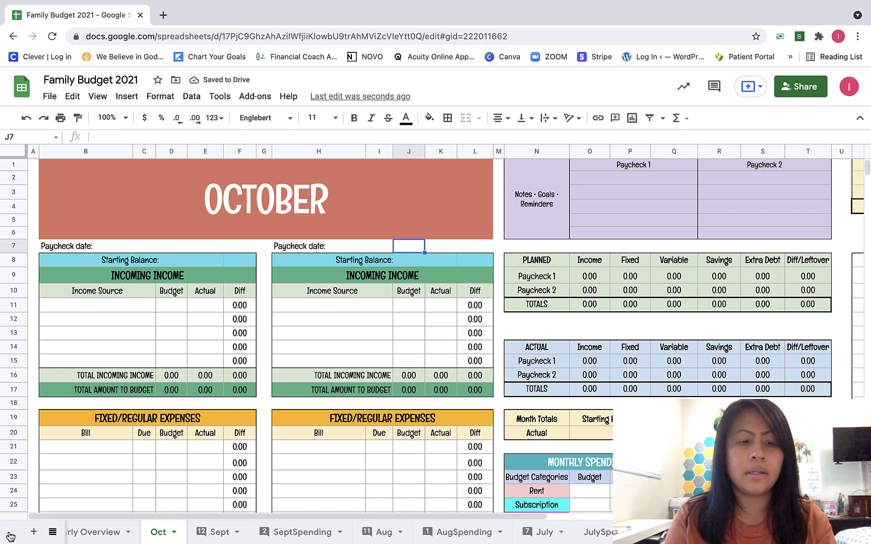
click(52, 532)
scroll(85, 483, down, 5)
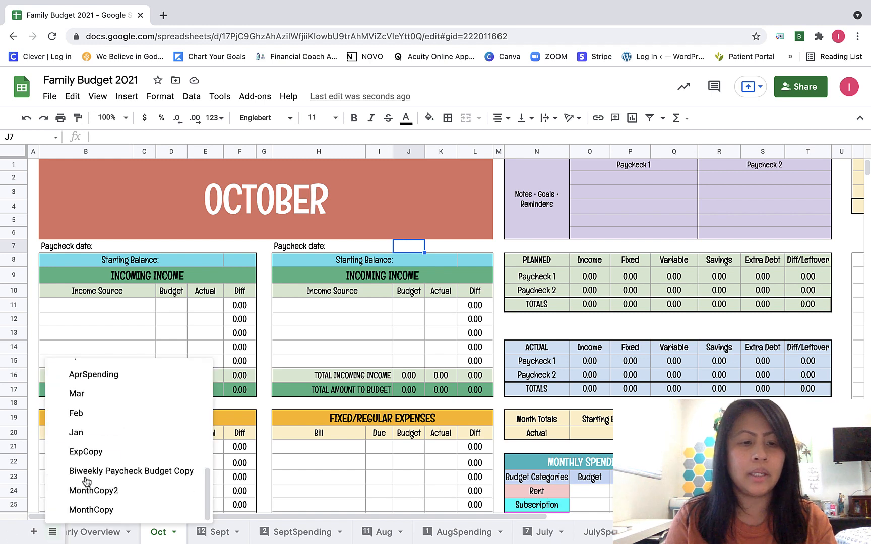
click(91, 452)
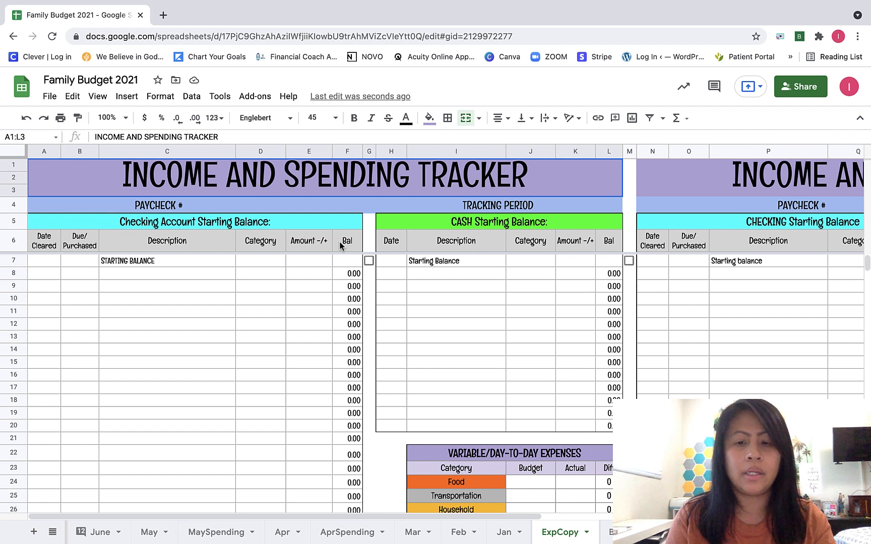
right_click(562, 537)
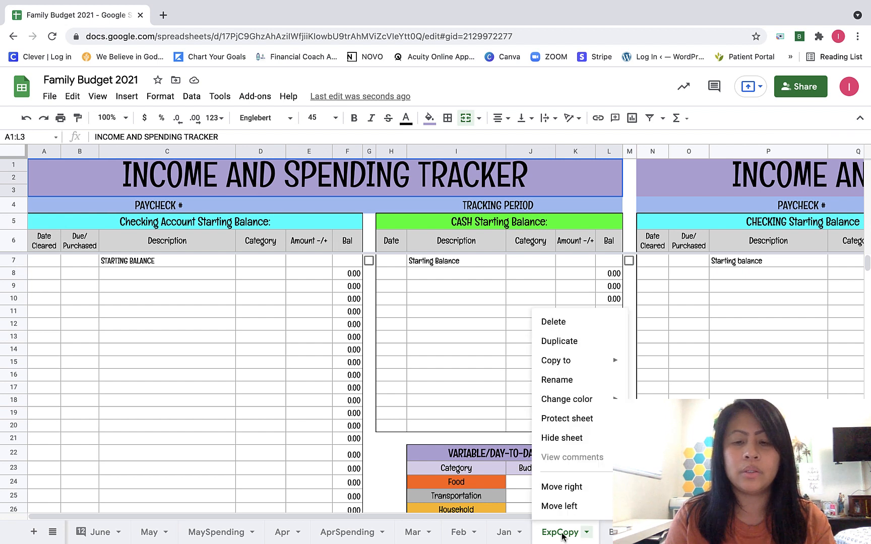
click(558, 342)
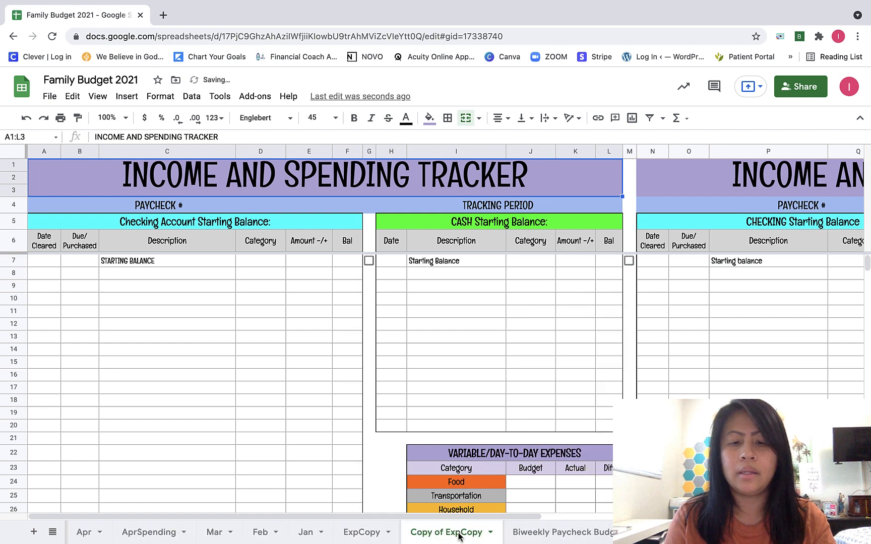
Move the duplicated tracker sheet directly after the Oct sheet and rename it OctSpending.
drag(384, 531, 134, 529)
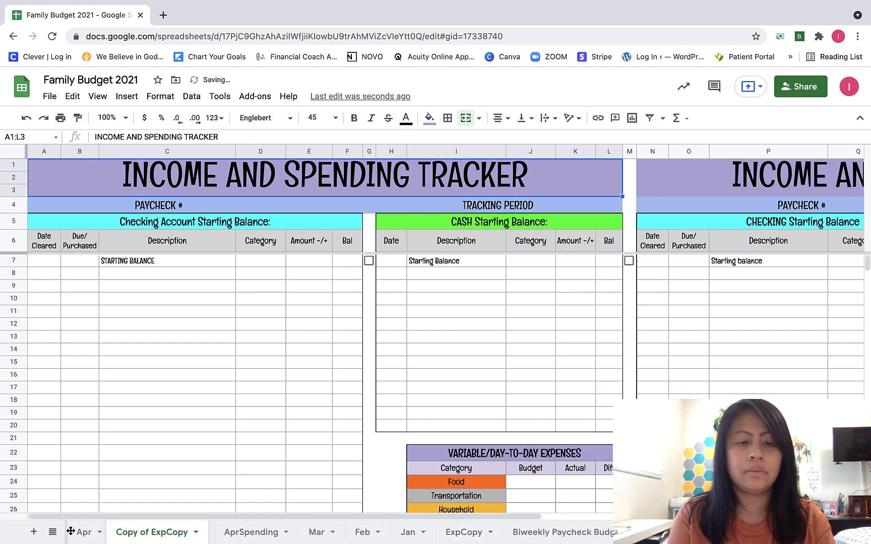
text(EXP)
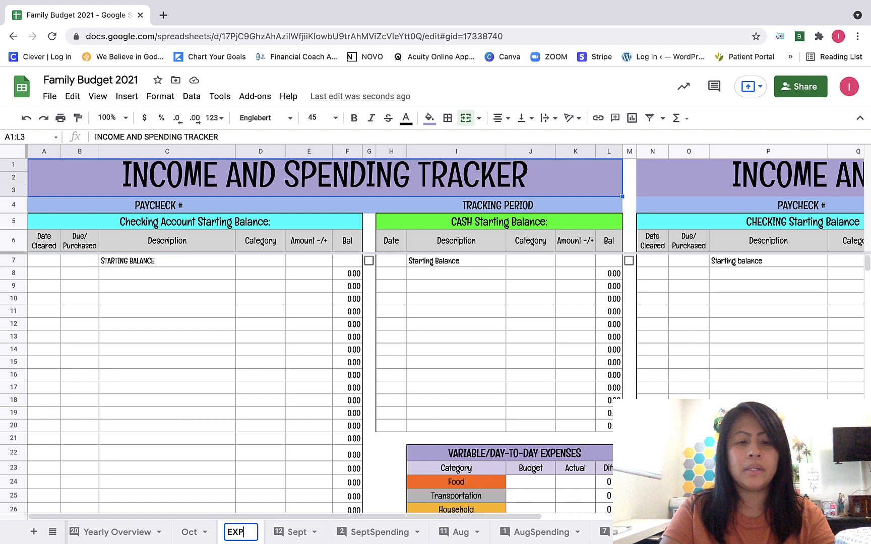
key(BackSpace)
key(BackSpace)
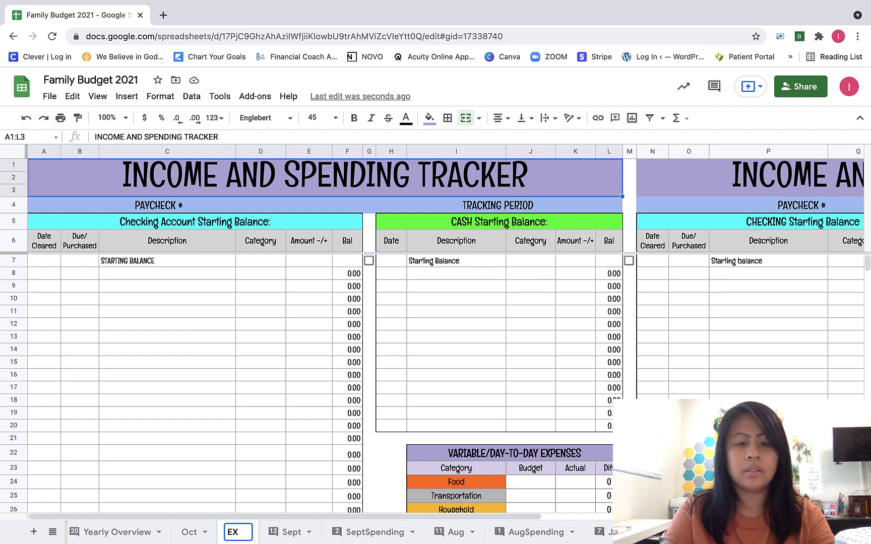
text(xp)
key(BackSpace)
key(BackSpace)
key(BackSpace)
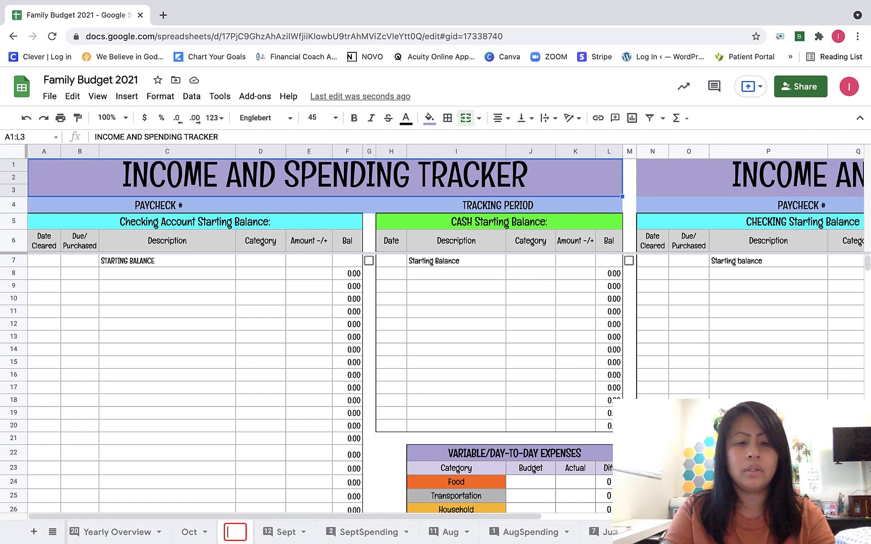
text(OctSpending)
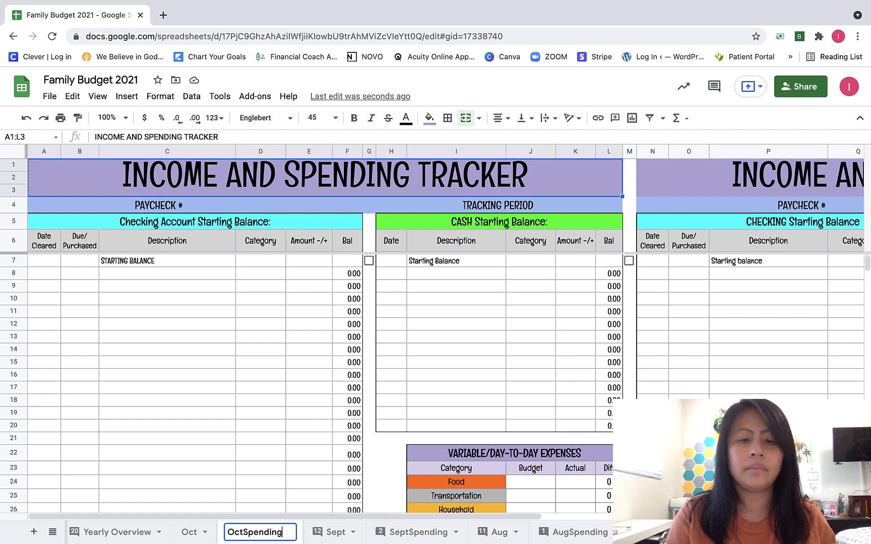
key(Return)
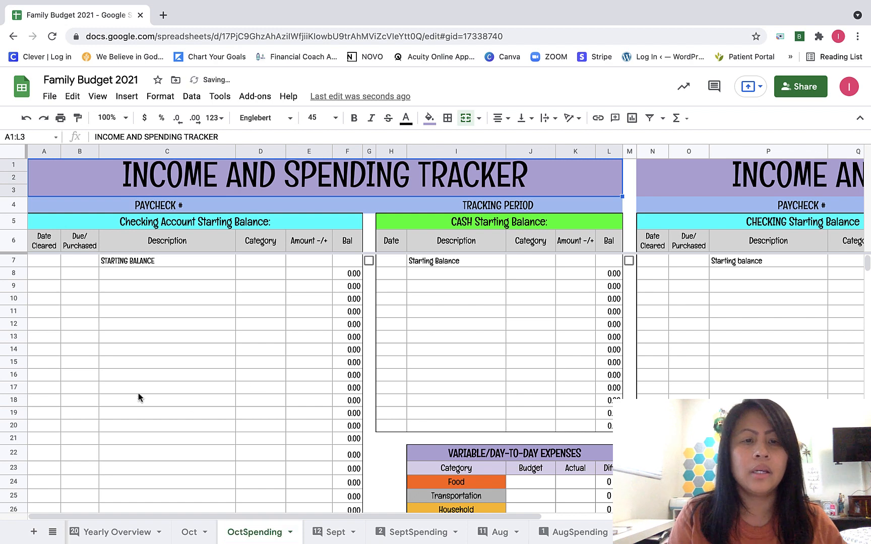
Add Oct 1 - 14 to the first paycheck's date line in the Oct sheet.
click(194, 534)
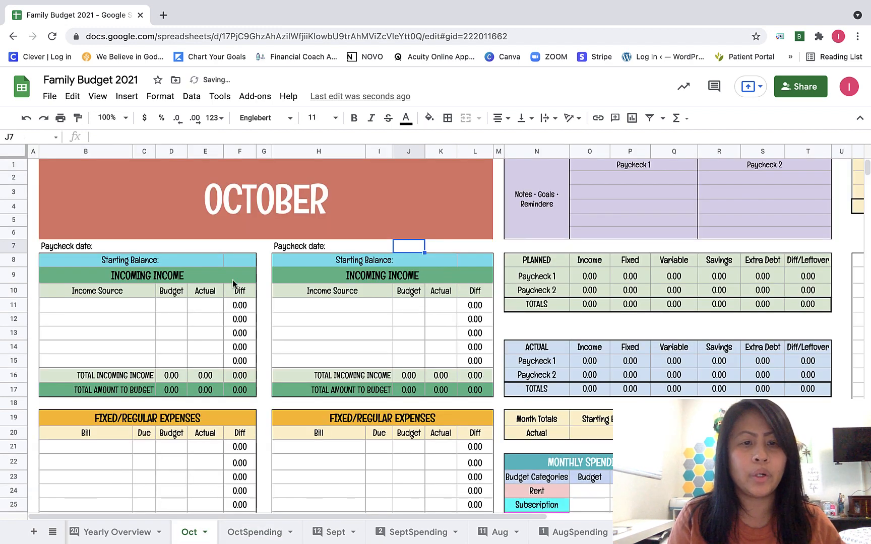
double_click(178, 249)
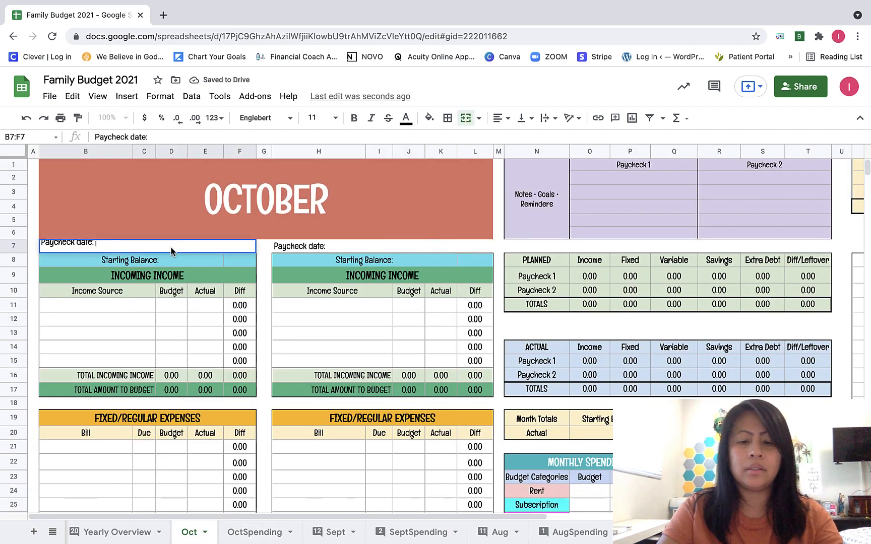
text(Oct)
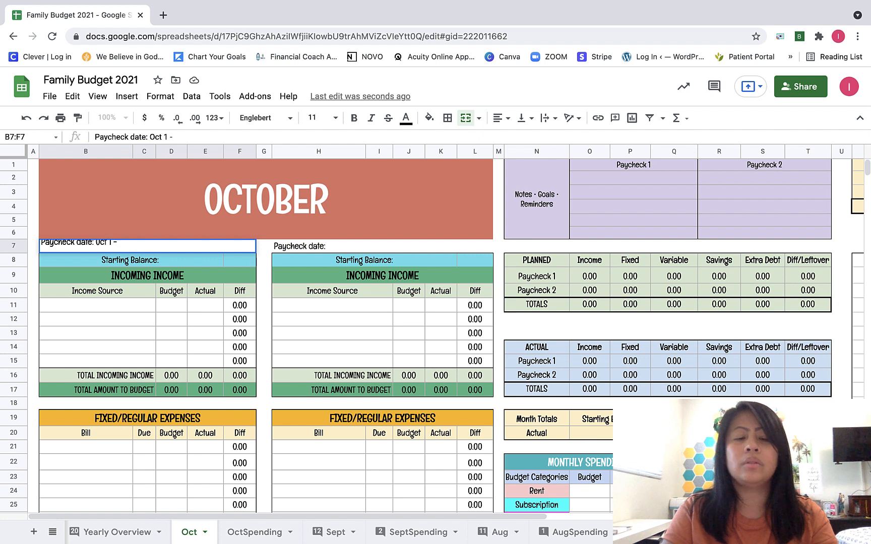
text(1 - 14)
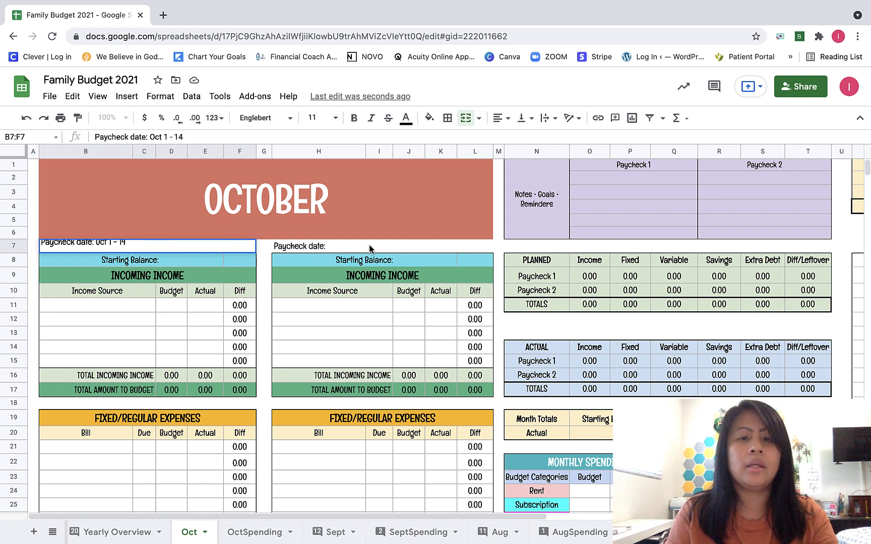
Add Oct 15-28 to the second paycheck's date line in the Oct sheet.
click(362, 246)
double_click(344, 247)
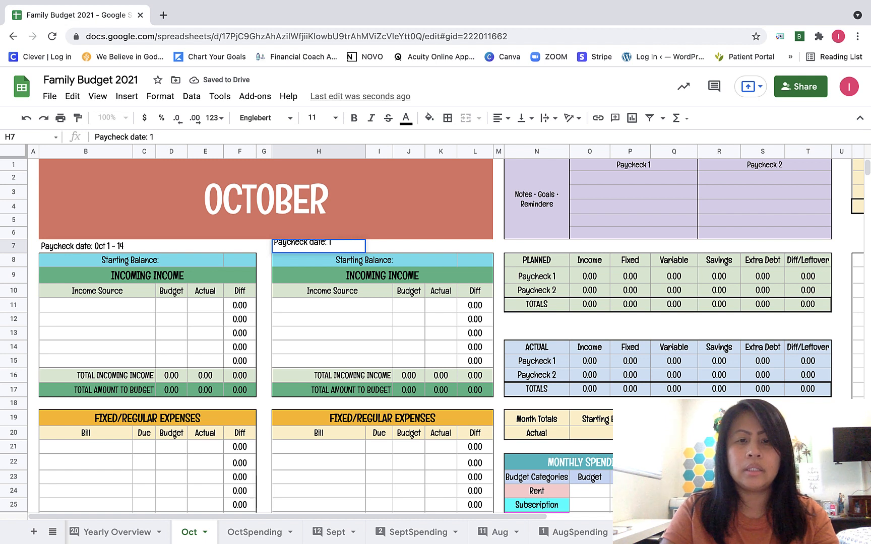
text()c)
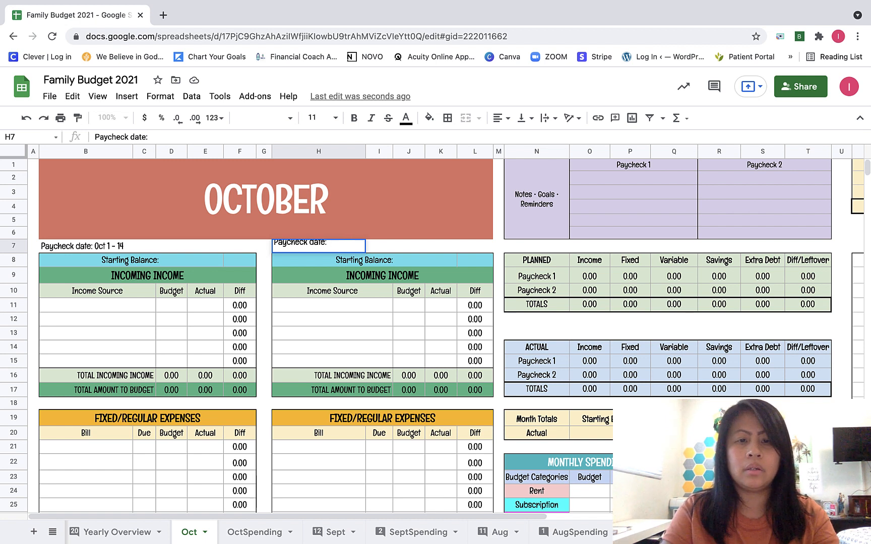
text(Oct)
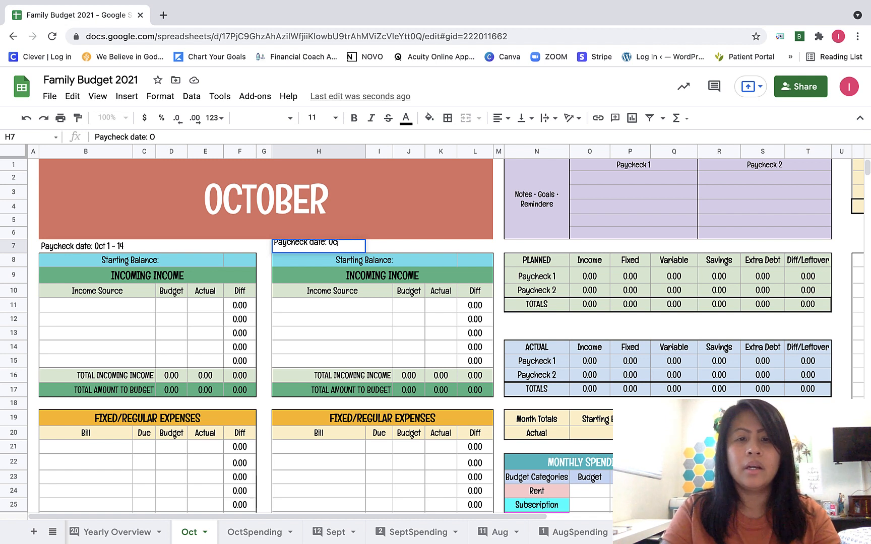
text( 15-)
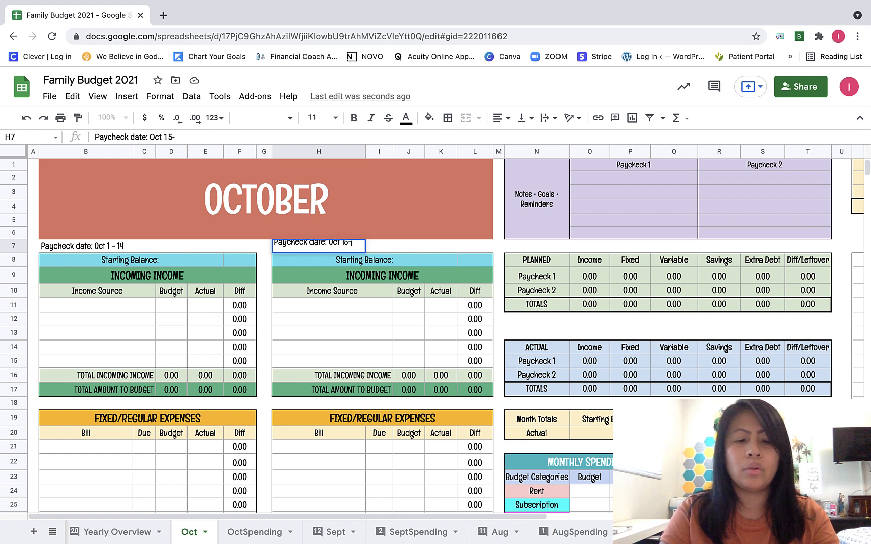
text(28)
key(Return)
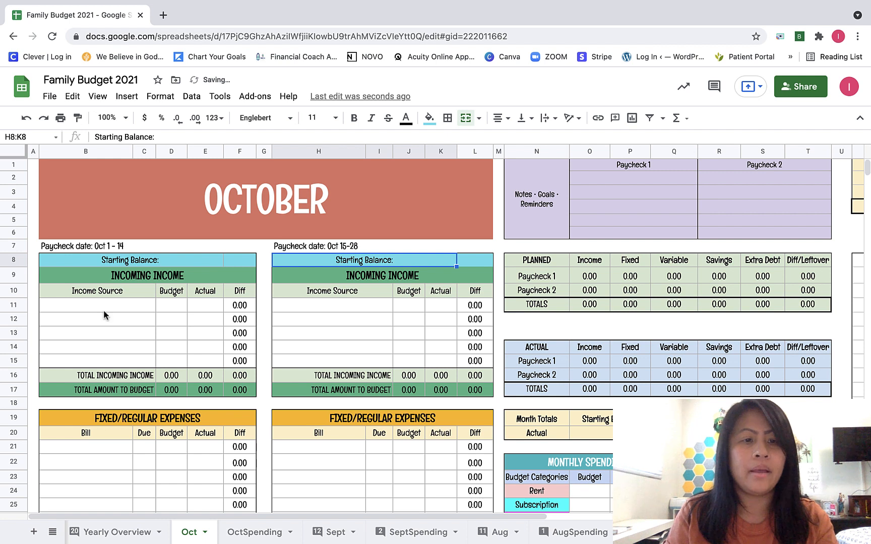
Enter September's ending balance, 2188.59, as the first paycheck's starting balance in the Oct sheet.
click(241, 262)
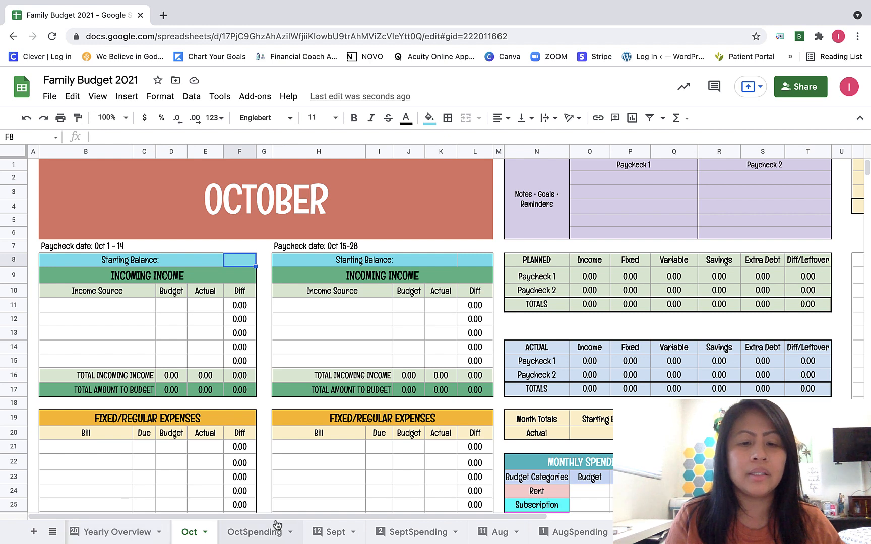
click(319, 534)
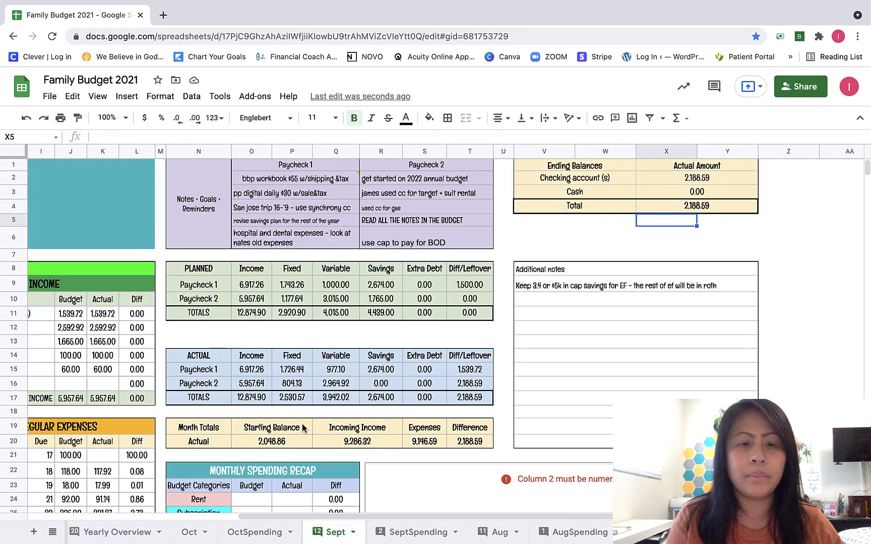
scroll(302, 426, left, 5)
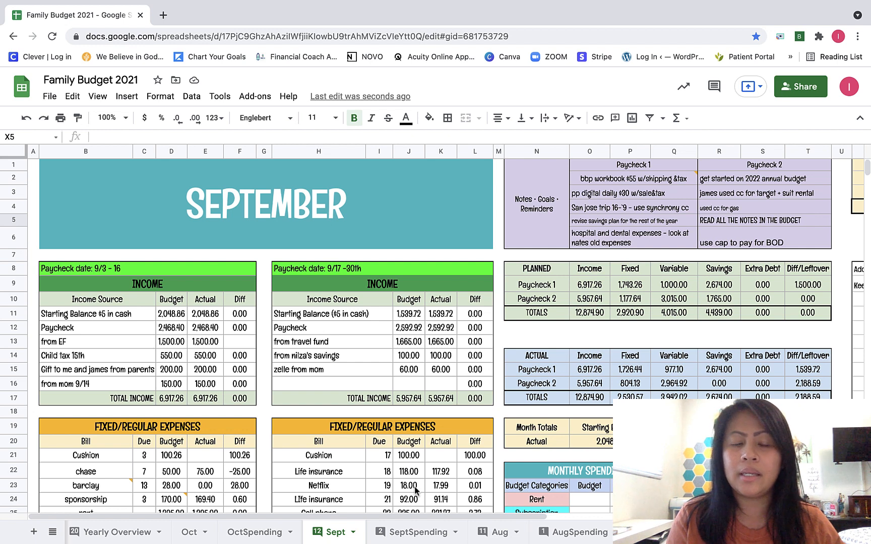
click(262, 532)
click(184, 535)
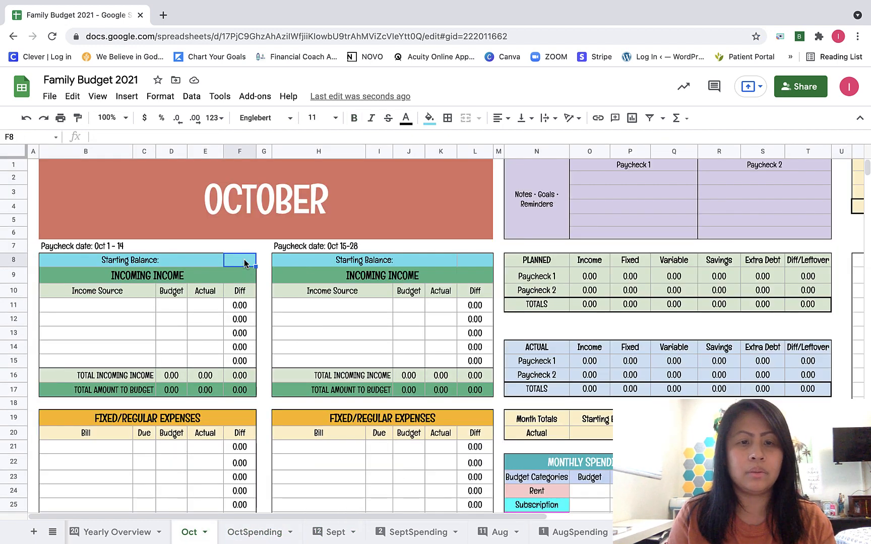
text(2,18)
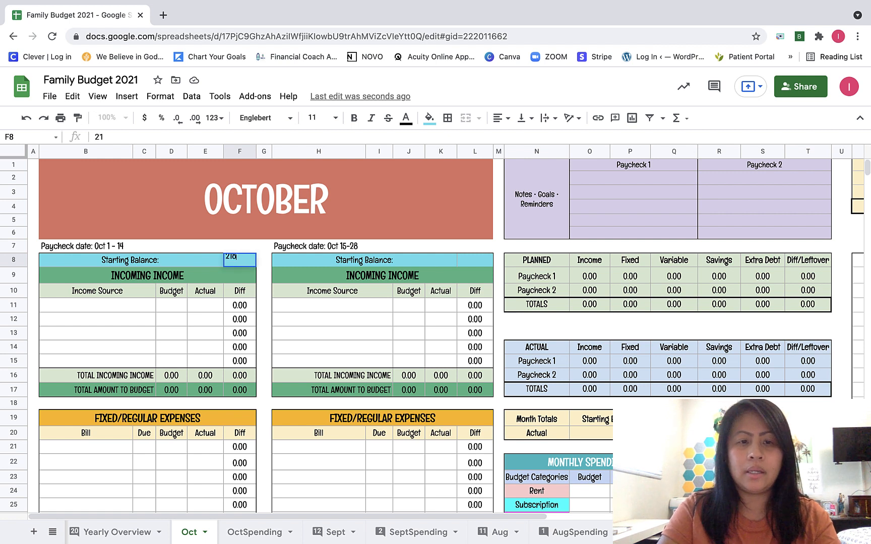
text(8.59)
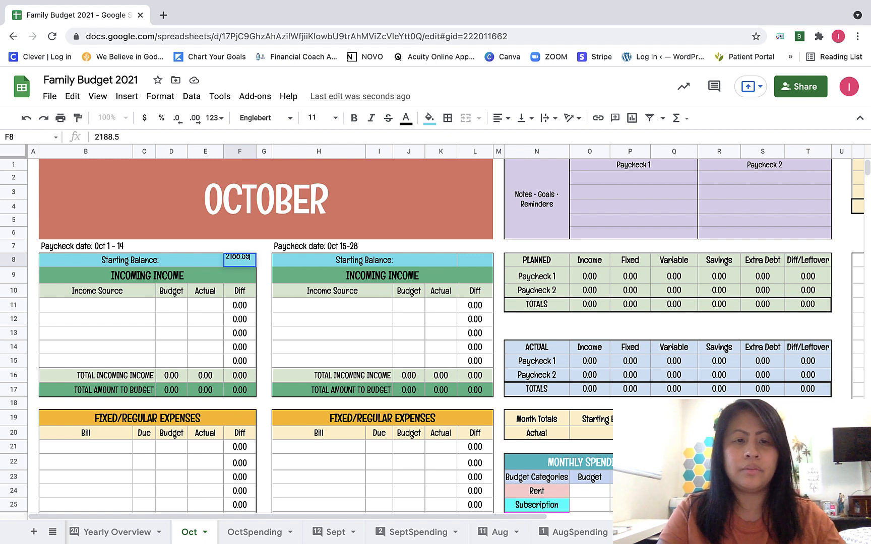
key(Return)
Check the final running checking balance for paycheck 2 in the SeptSpending sheet.
click(326, 533)
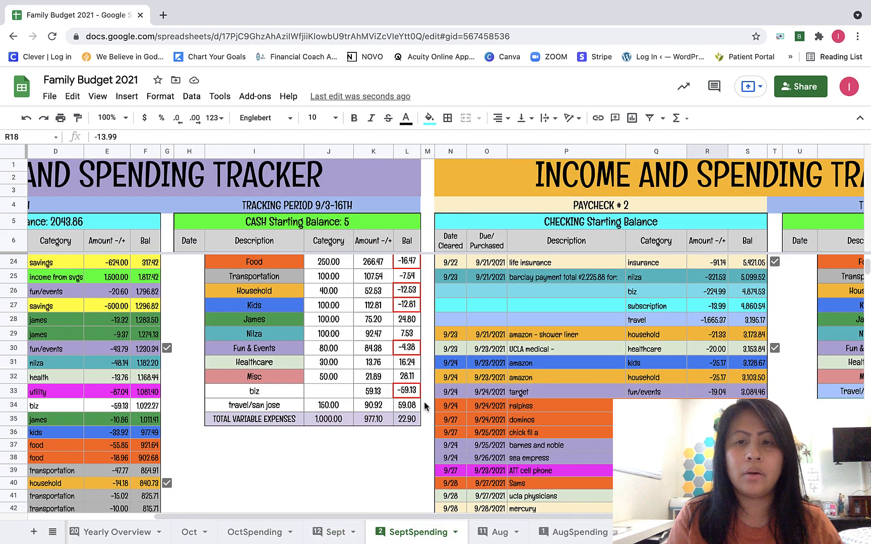
scroll(424, 402, right, 5)
scroll(423, 401, down, 3)
scroll(425, 404, down, 1)
scroll(424, 401, up, 4)
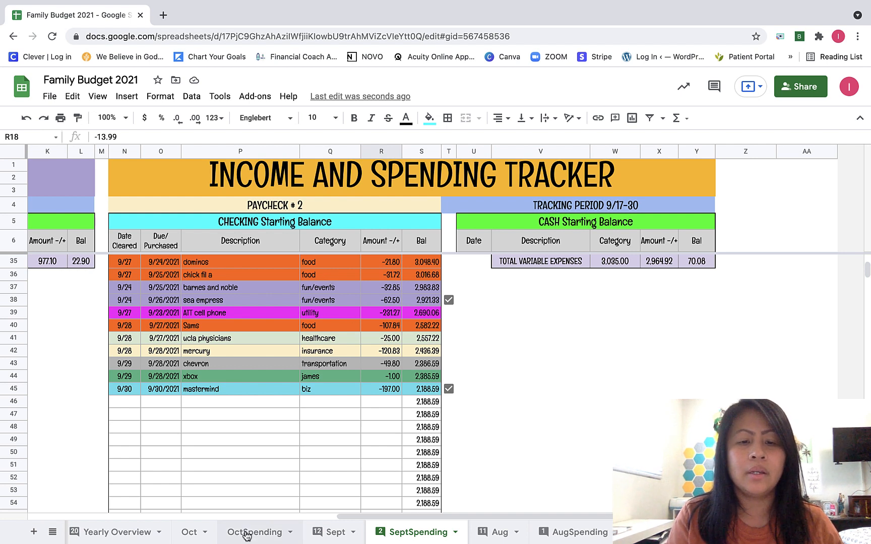
Add Paycheck as the first income source for Oct 1 - 14, with budget and actual amounts of 1965.44.
click(190, 532)
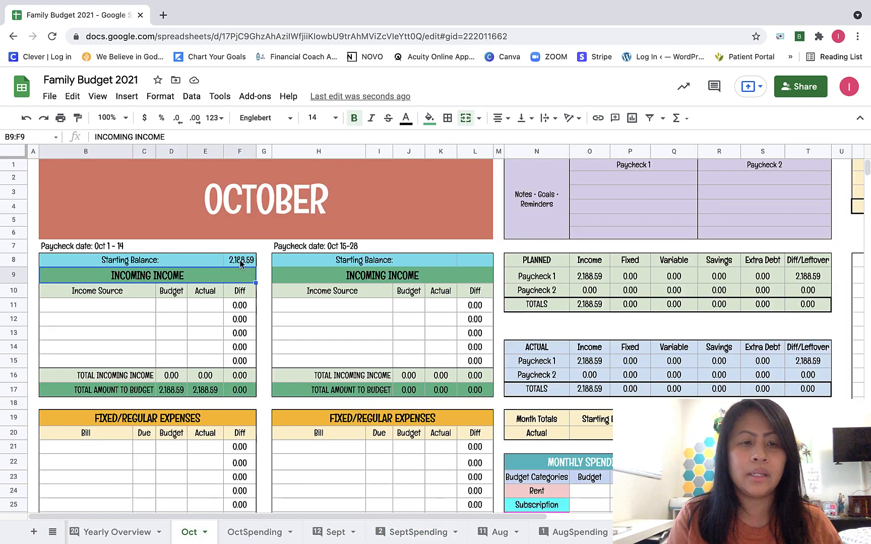
click(124, 308)
text(Paycheck date: Oct 1 - 14)
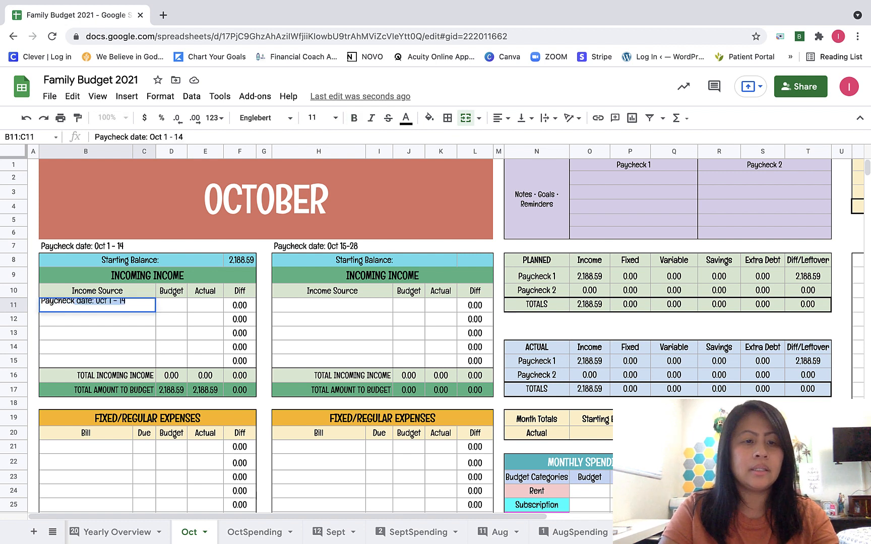
key(BackSpace)
key(Tab)
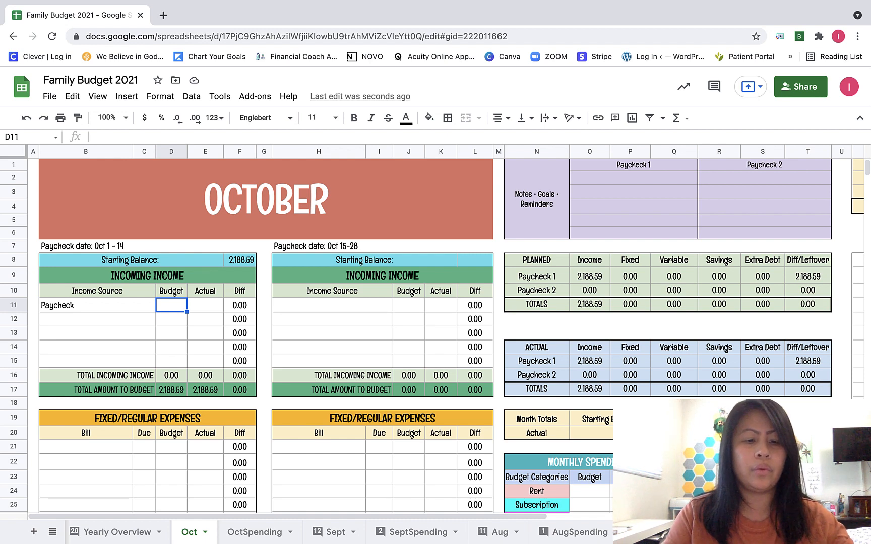
text(1,965)
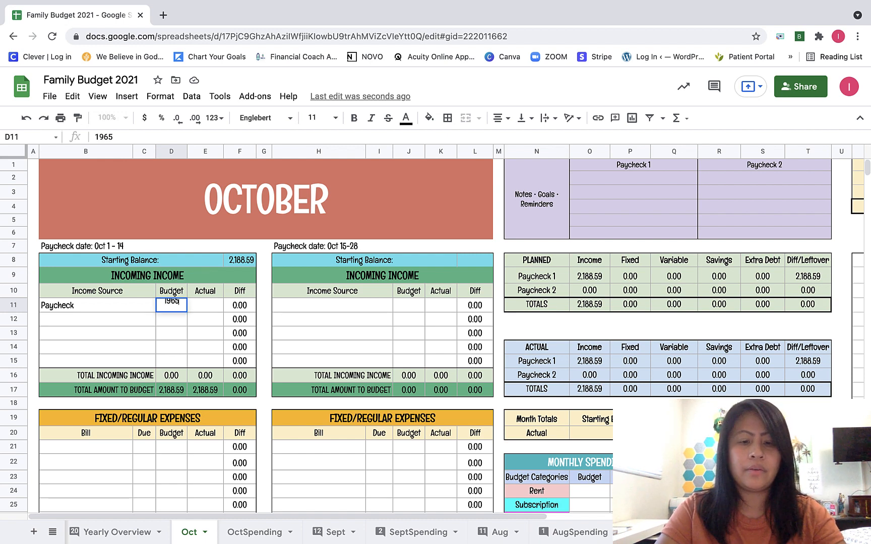
text(.44)
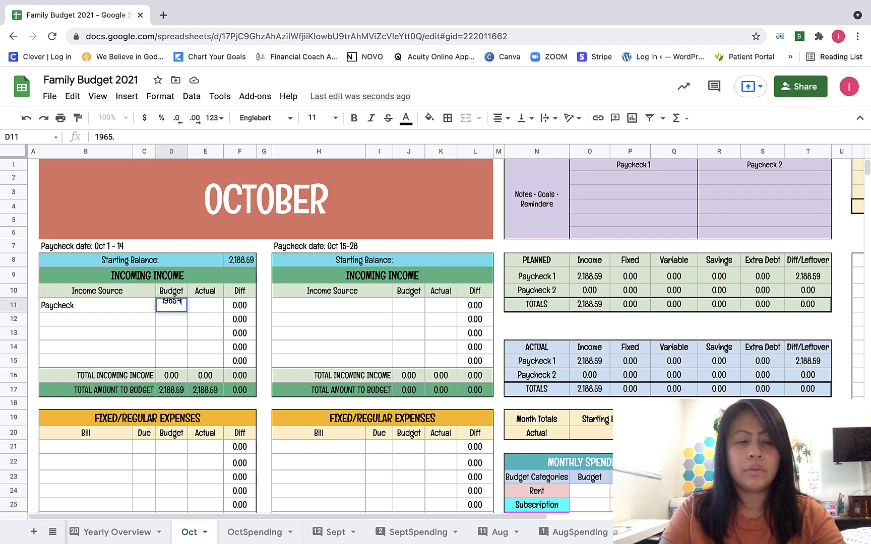
key(Tab)
text(1965.44)
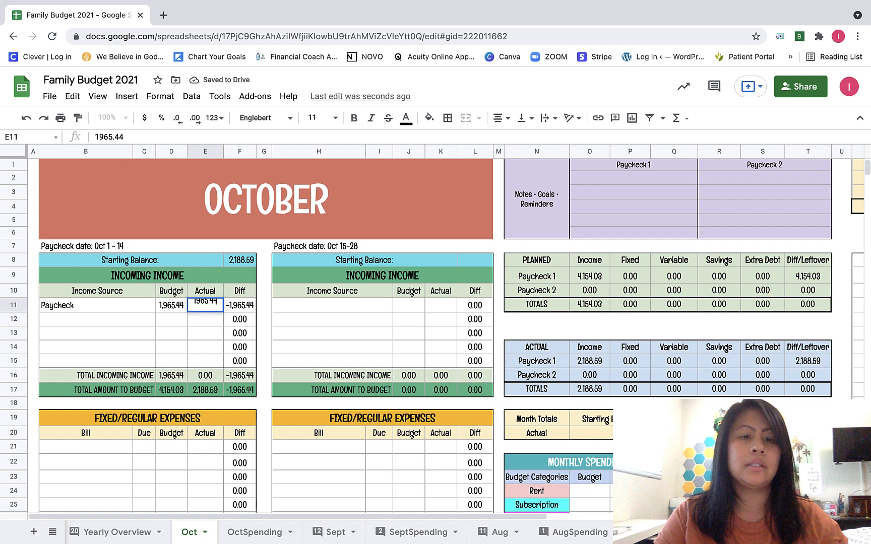
key(Return)
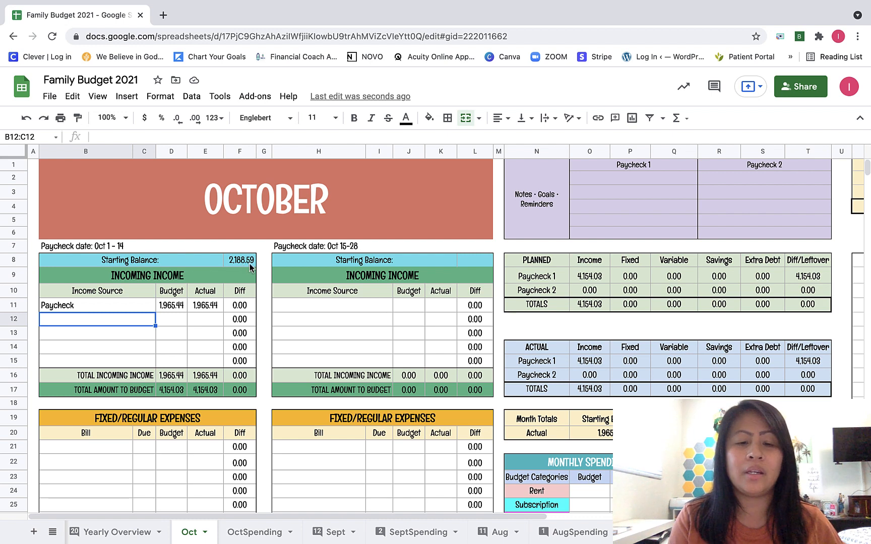
Review September's income, fixed and variable expenses, and savings in the Sept sheet, including the note beside the second paycheck's Roth IRA line.
click(331, 532)
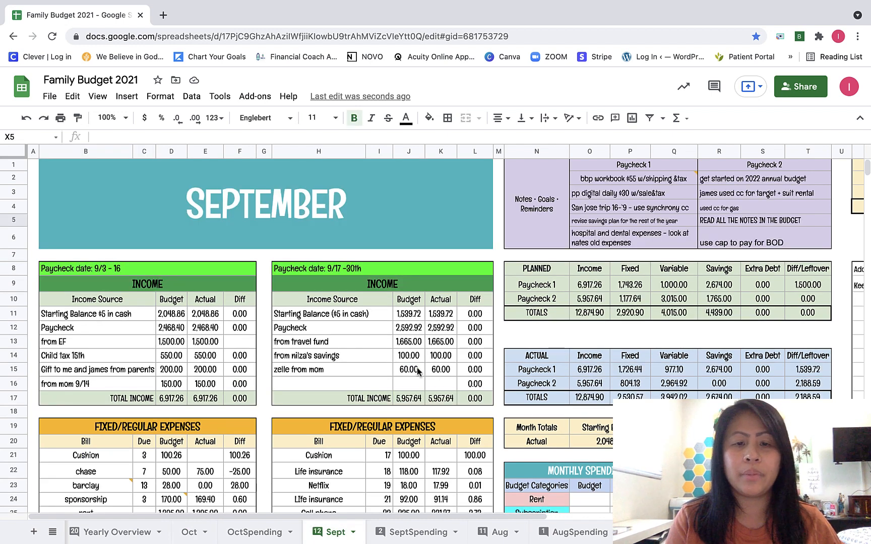
scroll(417, 372, down, 1)
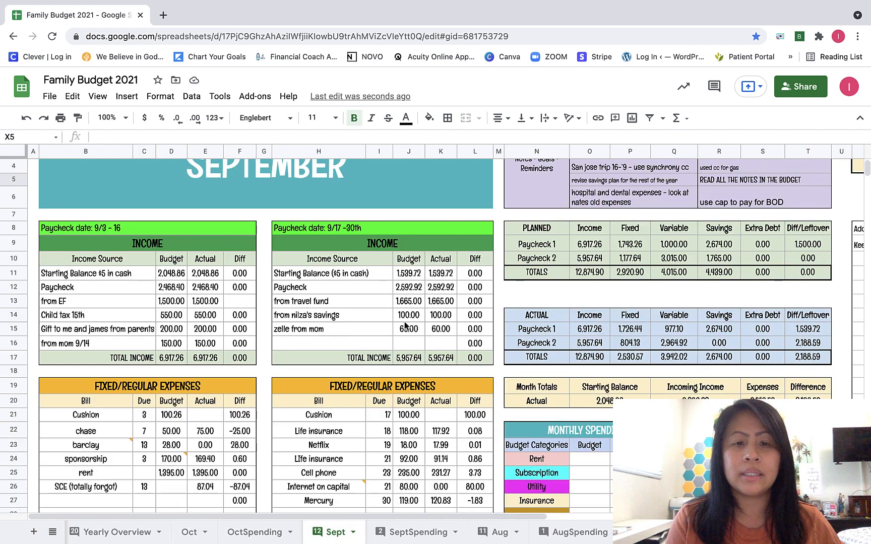
click(170, 304)
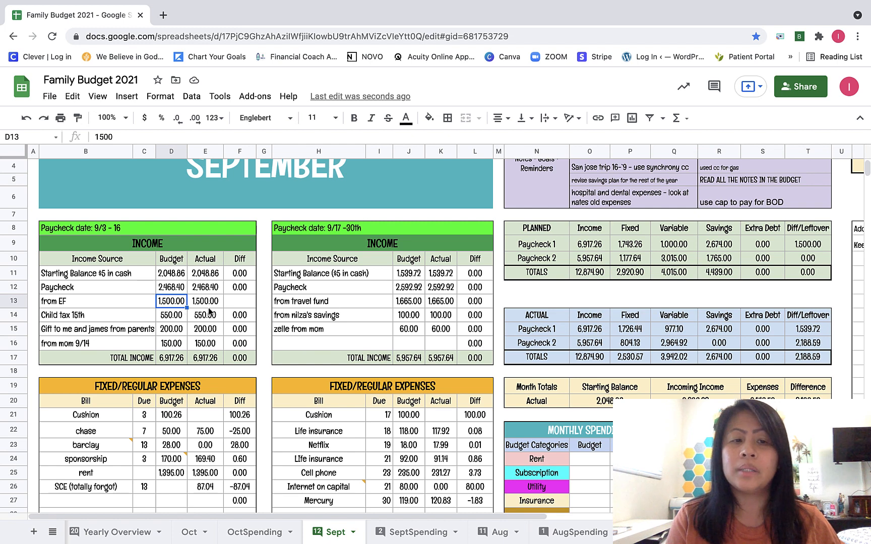
scroll(199, 315, down, 1)
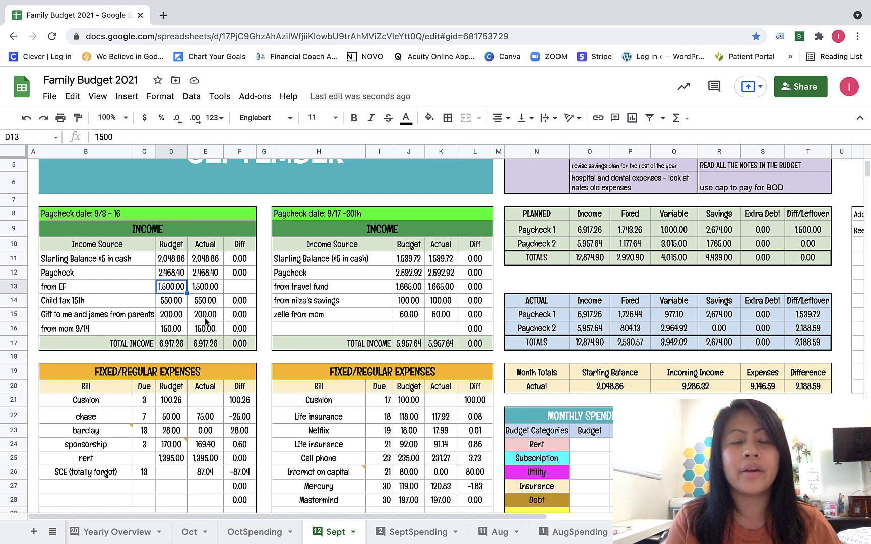
scroll(205, 322, down, 2)
scroll(381, 396, down, 8)
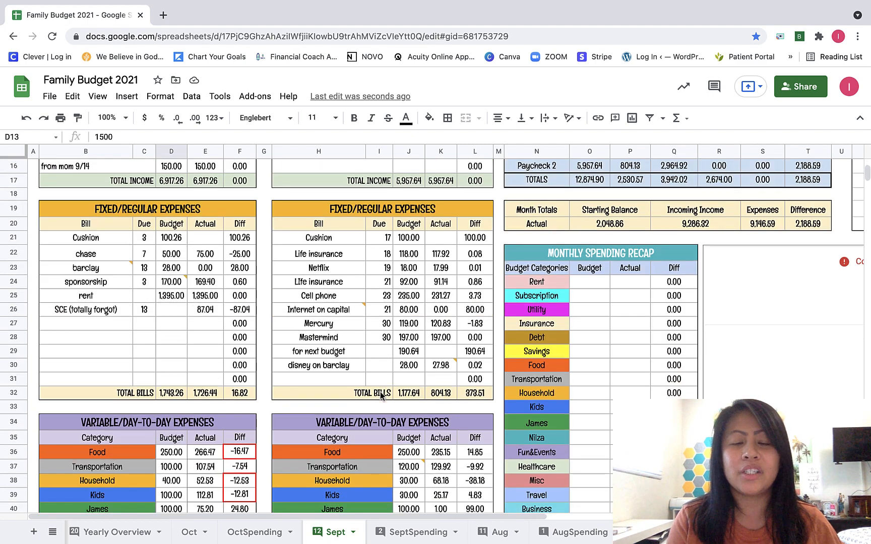
scroll(381, 396, down, 2)
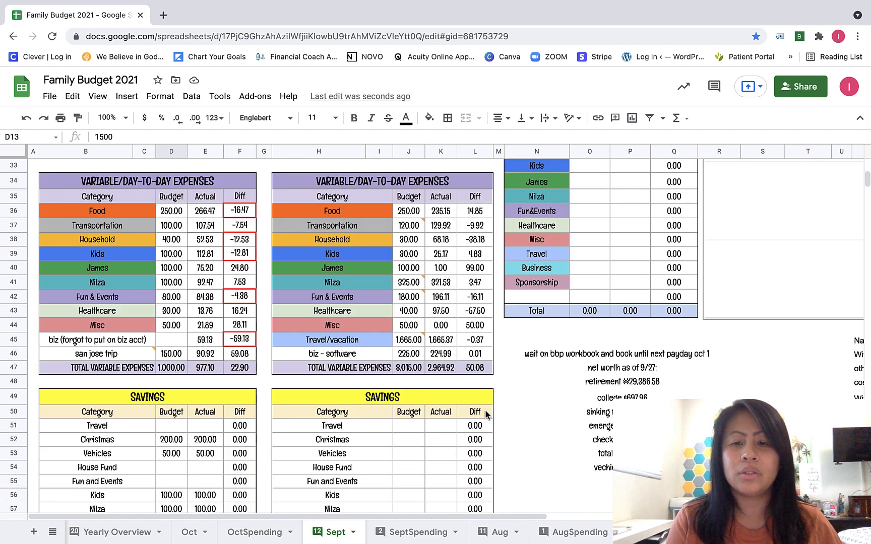
scroll(531, 382, down, 4)
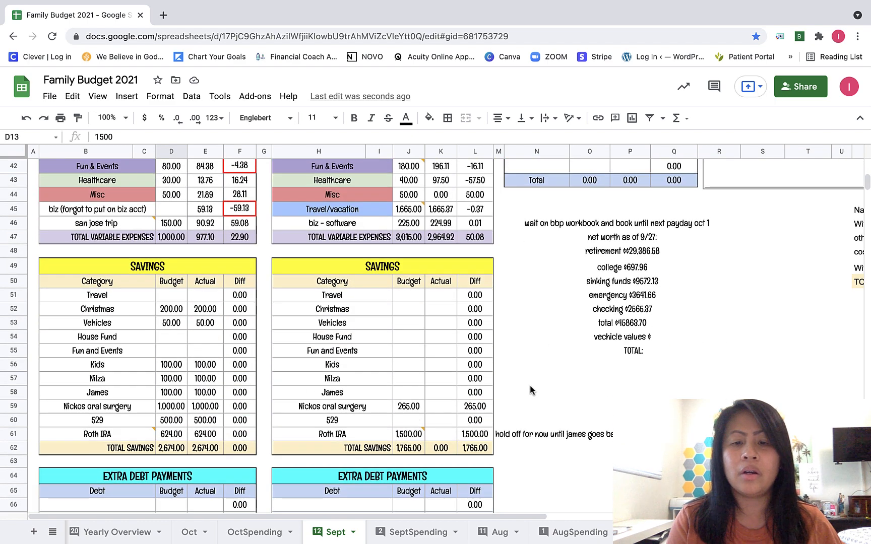
click(516, 435)
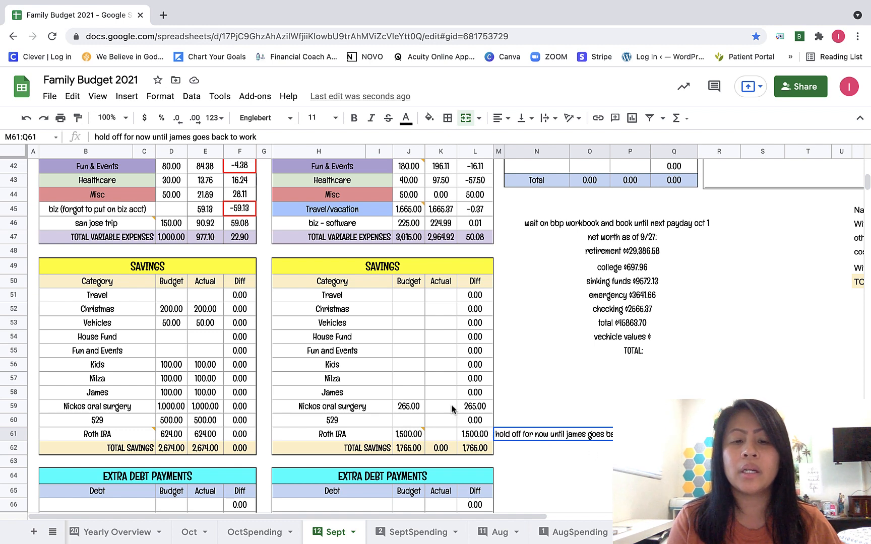
click(399, 406)
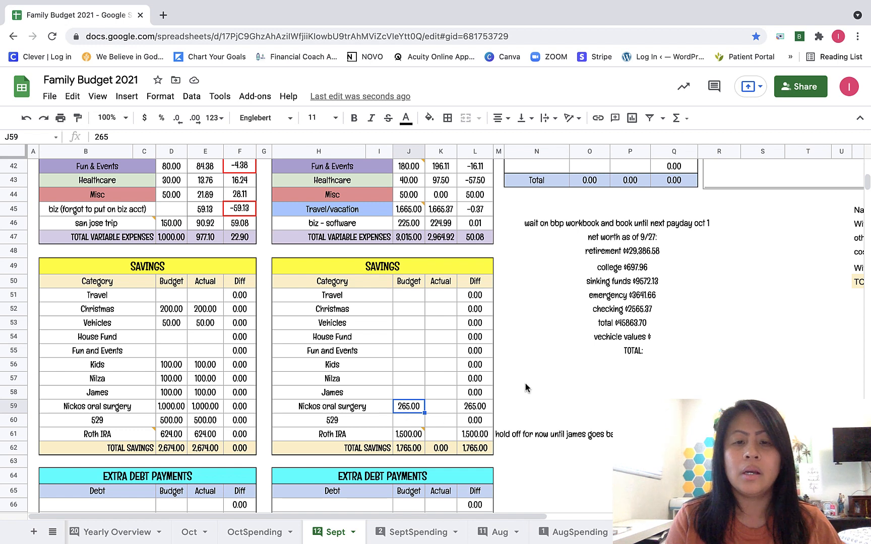
Check the difference between budgeted and actual total variable expenses for September's second paycheck.
scroll(524, 389, up, 3)
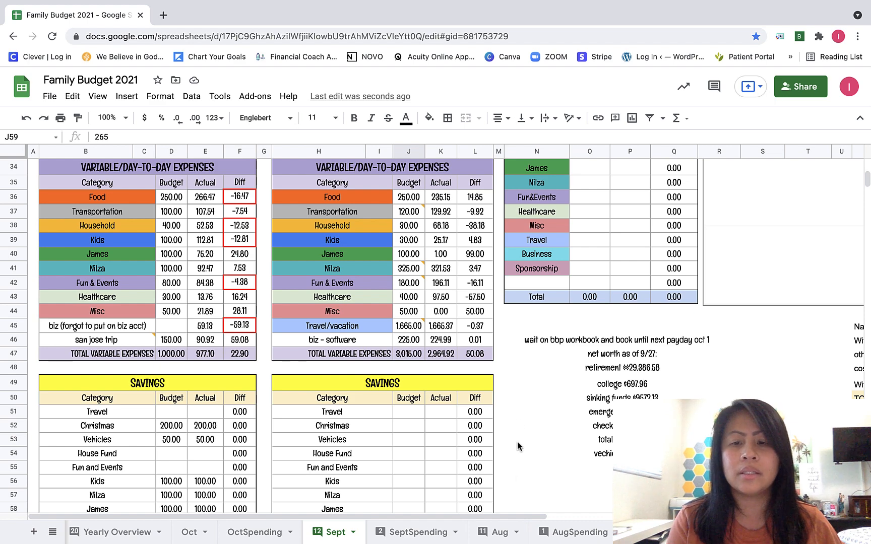
scroll(528, 382, up, 9)
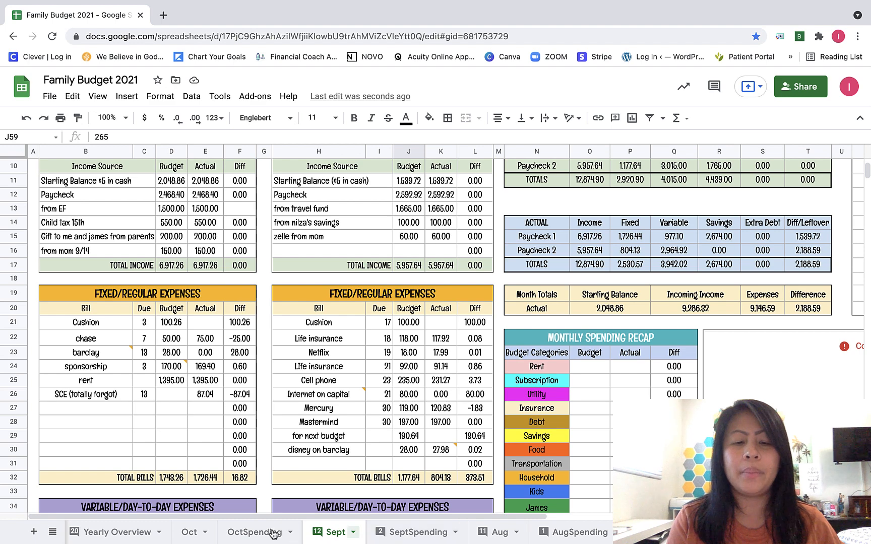
scroll(291, 373, up, 2)
scroll(291, 373, up, 1)
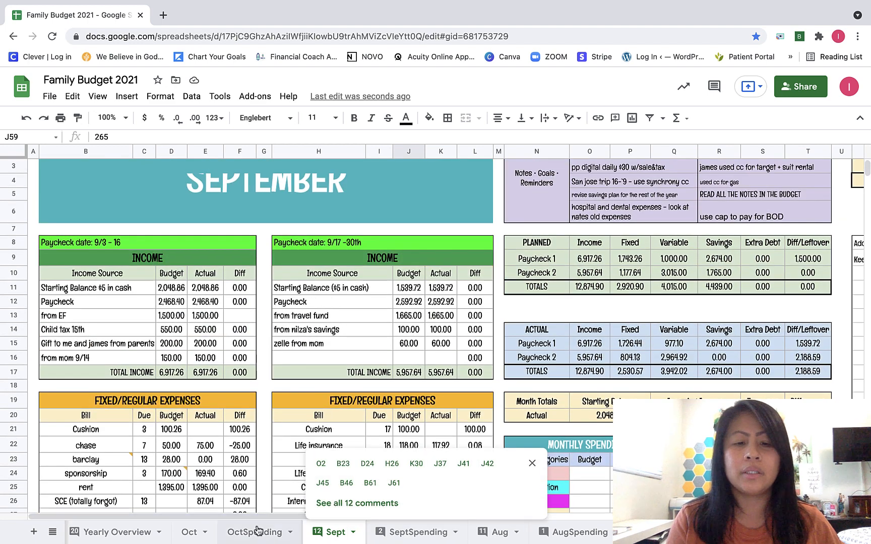
scroll(361, 430, down, 10)
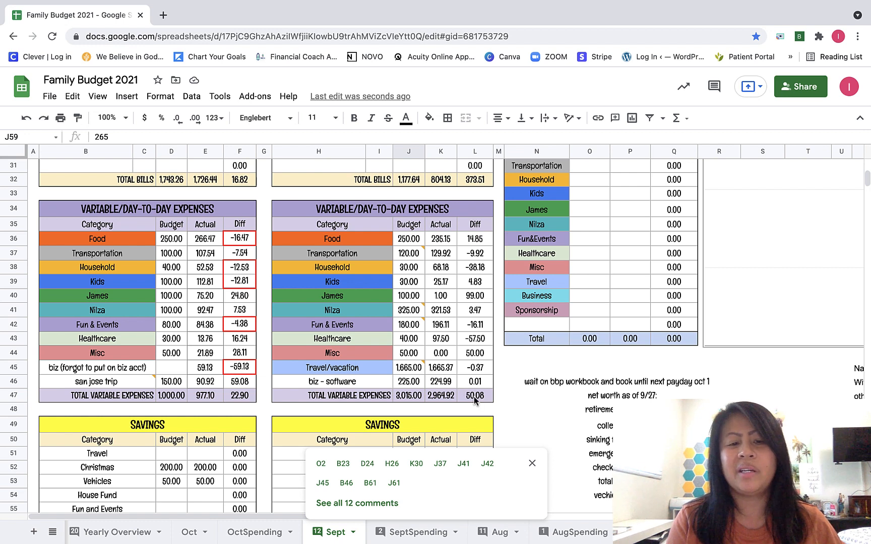
click(474, 398)
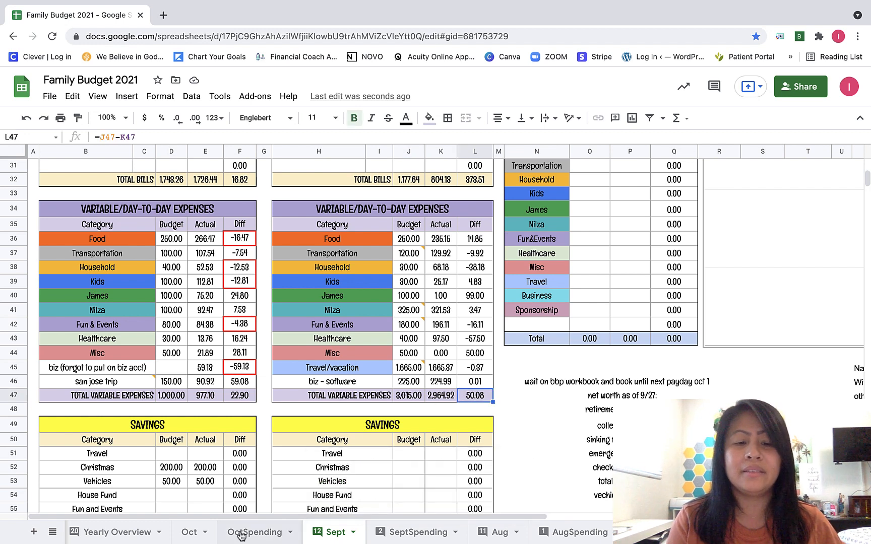
Add Cushion and Rent as the first two fixed expenses for Oct 1 - 14 in the Oct sheet.
click(190, 533)
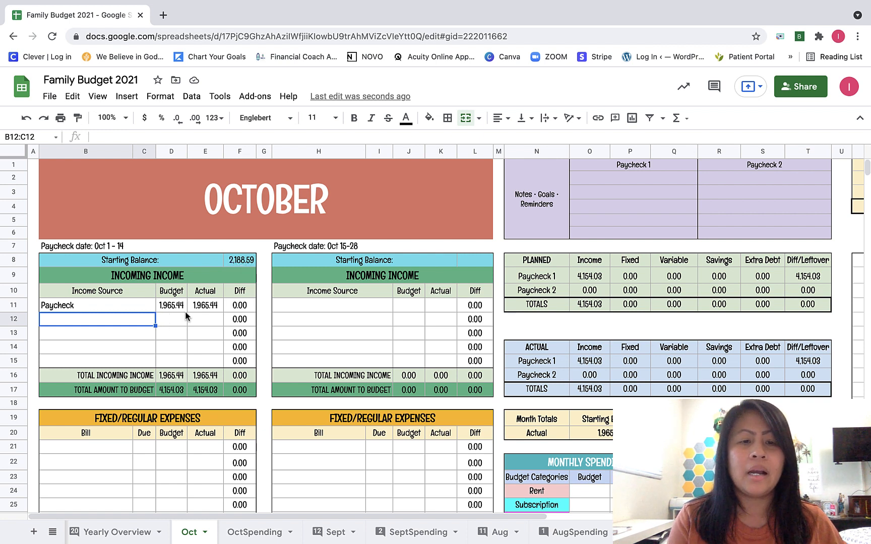
scroll(193, 382, down, 2)
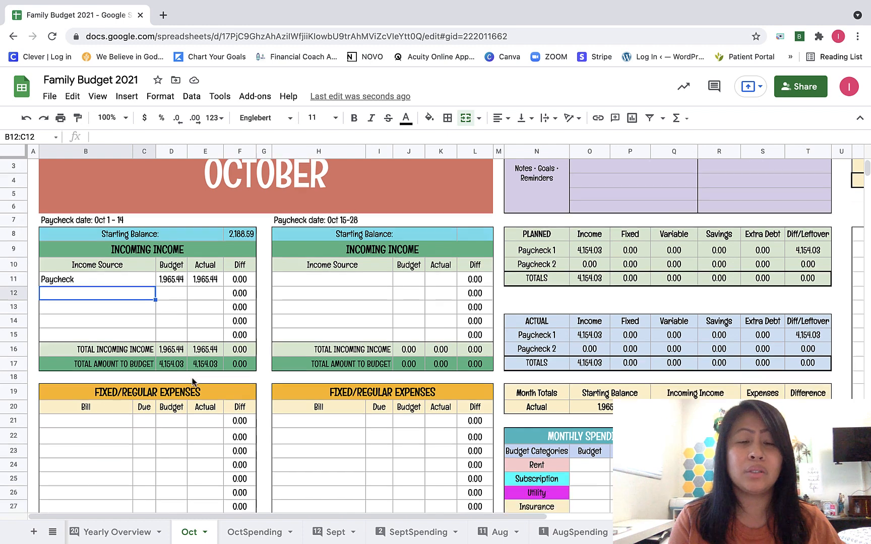
click(122, 407)
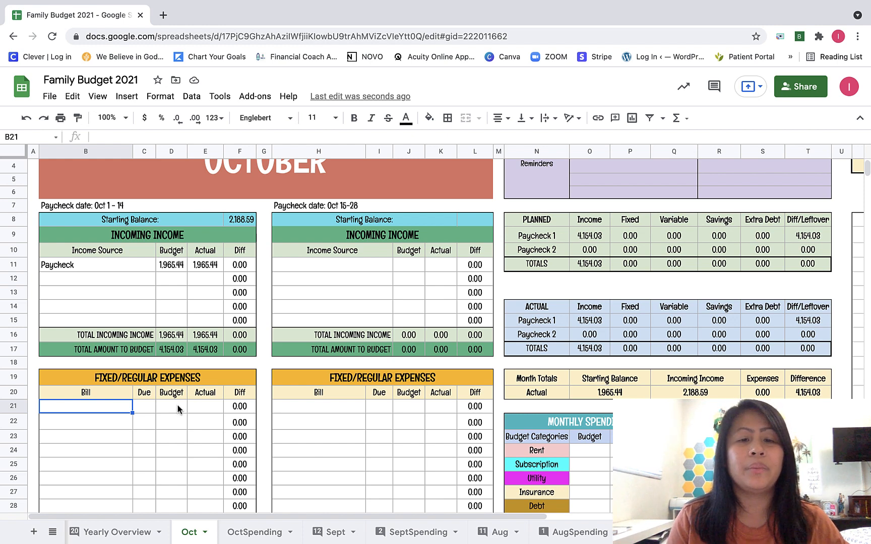
scroll(178, 421, down, 1)
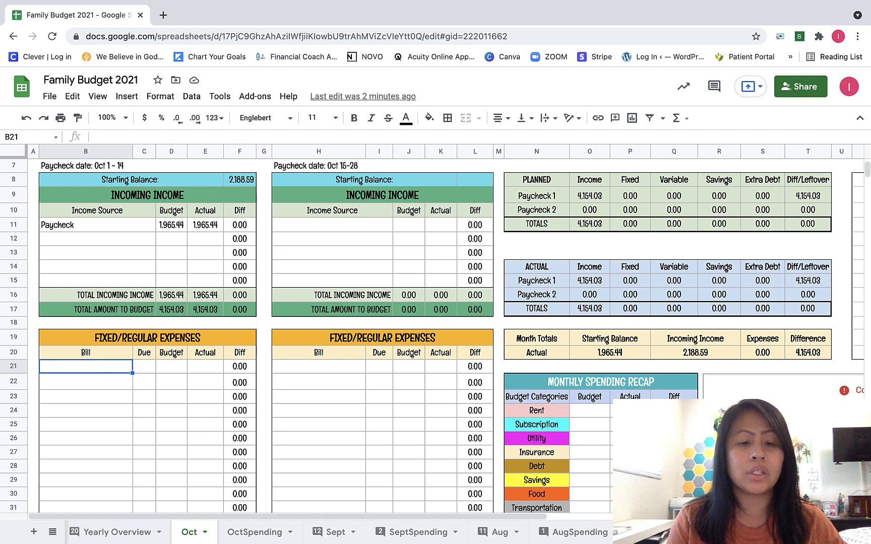
text(Cushion)
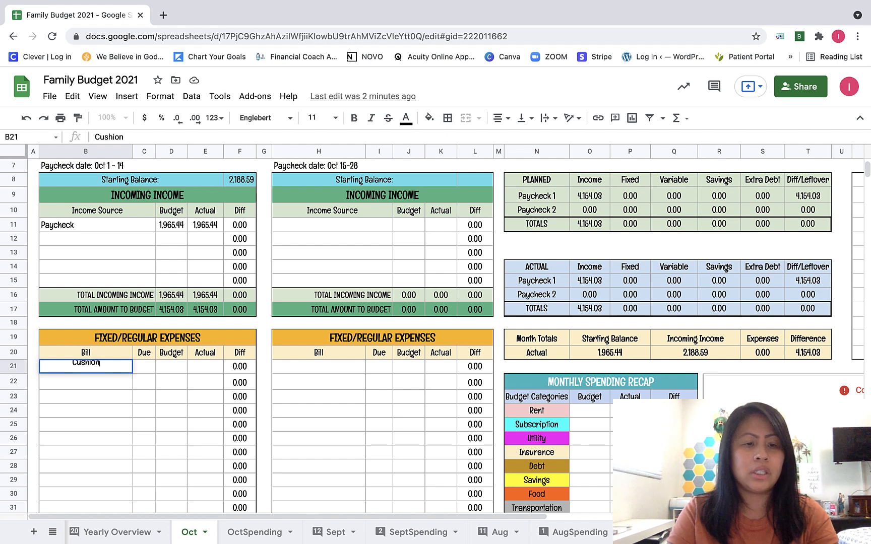
key(Return)
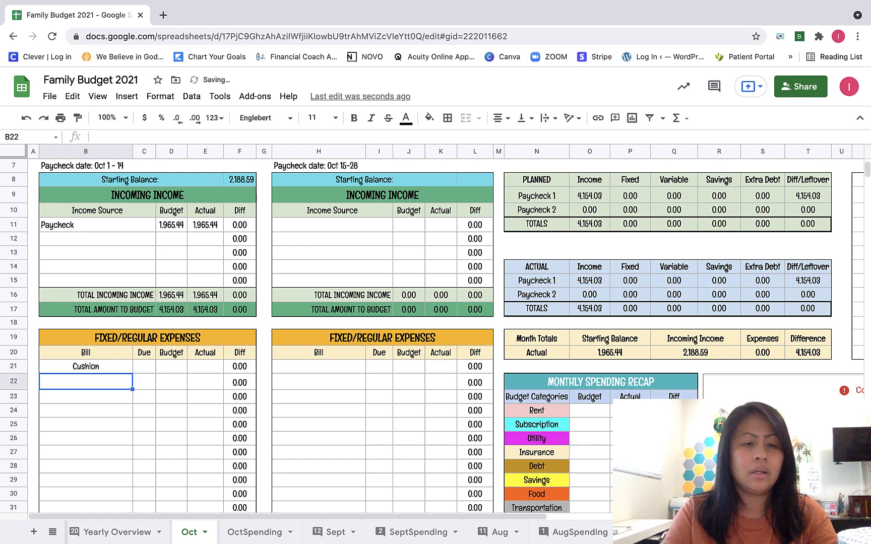
text(Rent)
key(Return)
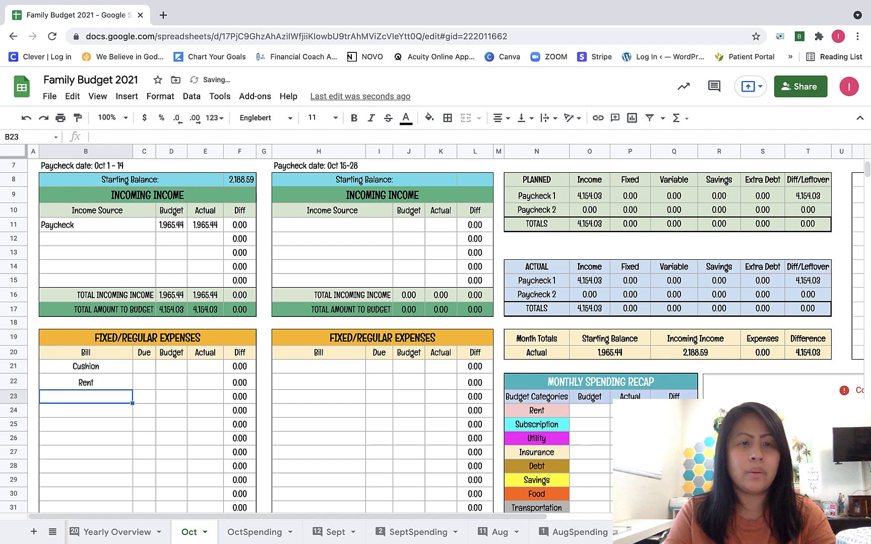
Add payrange on chase as the third fixed expense, due on the 7th, and set the due day of Rent and Cushion to 1.
text(payrange on ch)
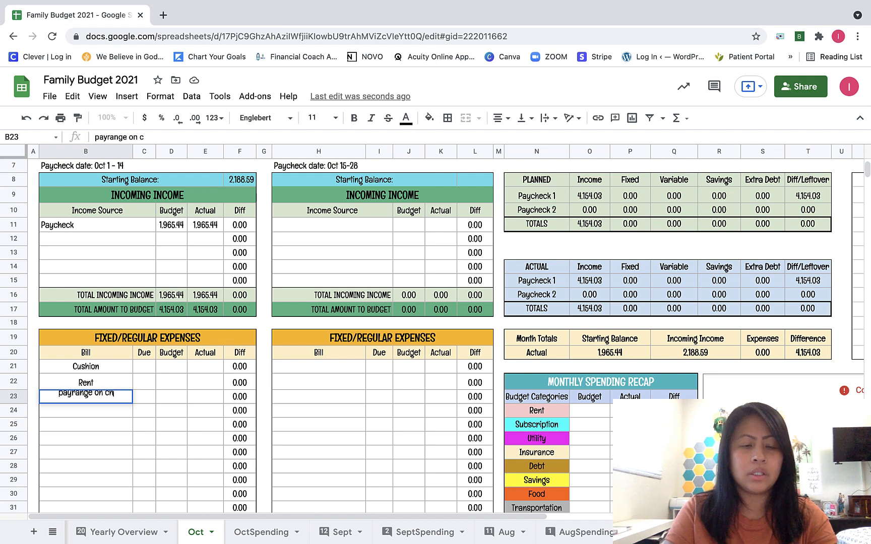
text(ase)
key(Tab)
text(7)
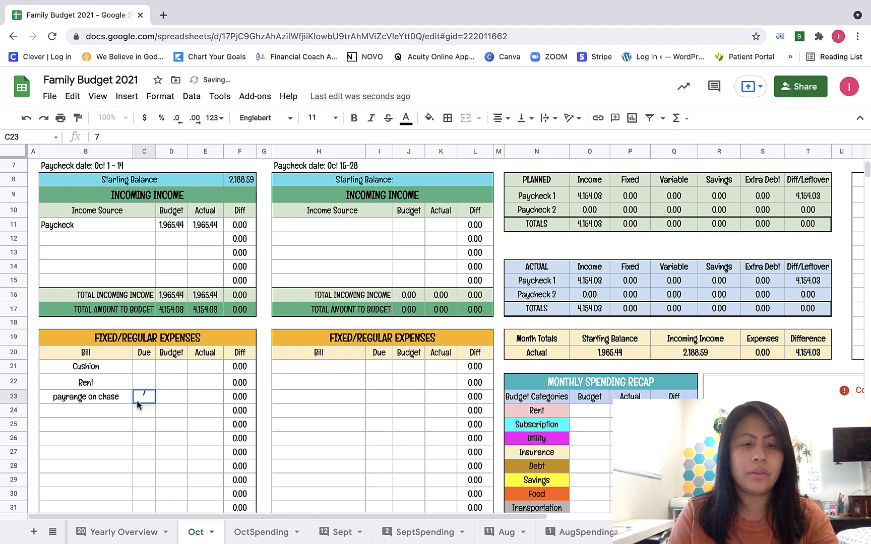
click(146, 386)
text(1)
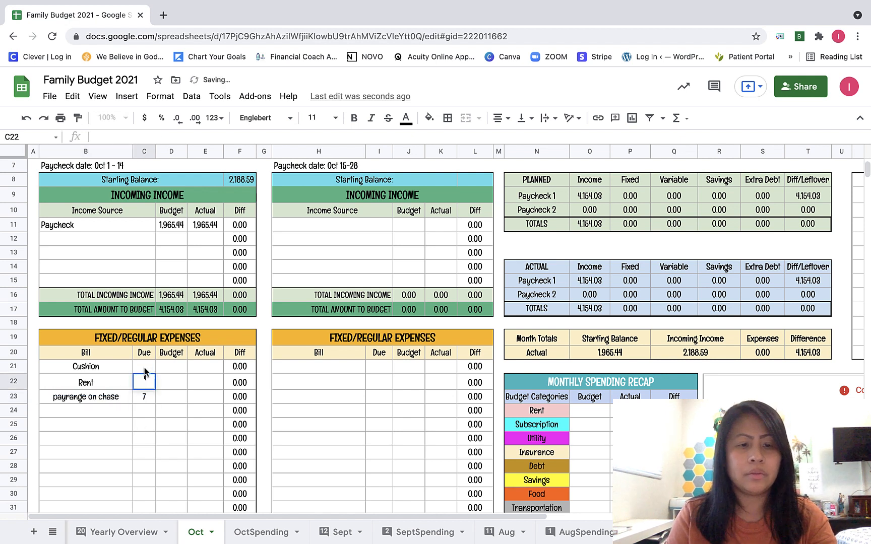
key(Up)
text(1)
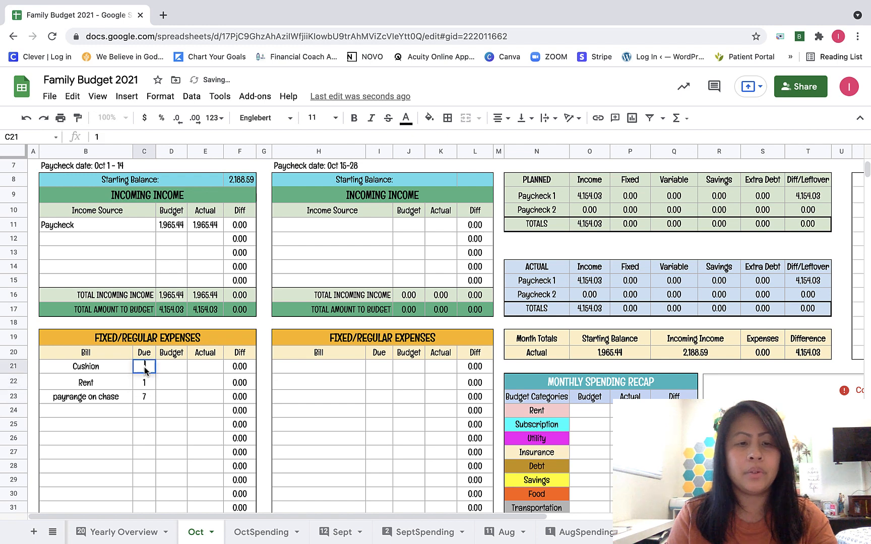
Add disney on barclay as the fourth fixed expense for Oct 1 - 14, due on the 13th with a budget of 13.99.
click(116, 408)
text(disney)
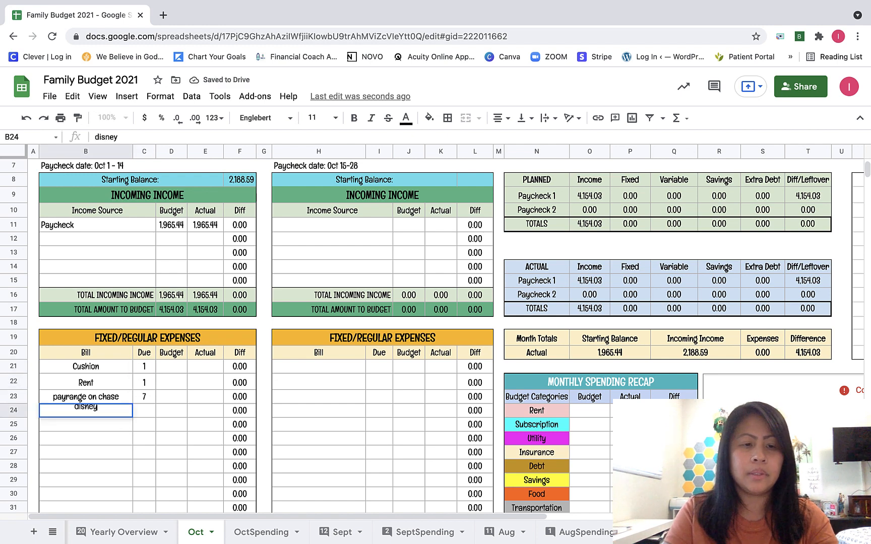
text( on barclay)
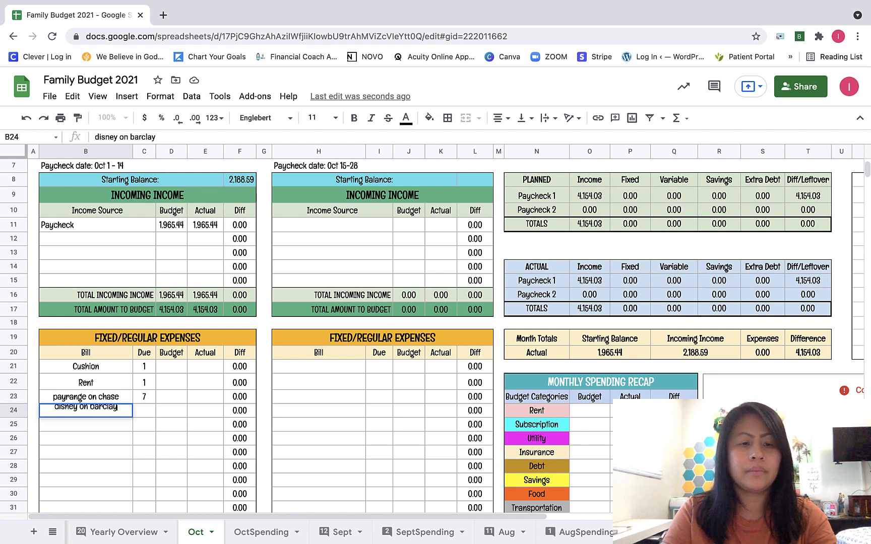
key(Tab)
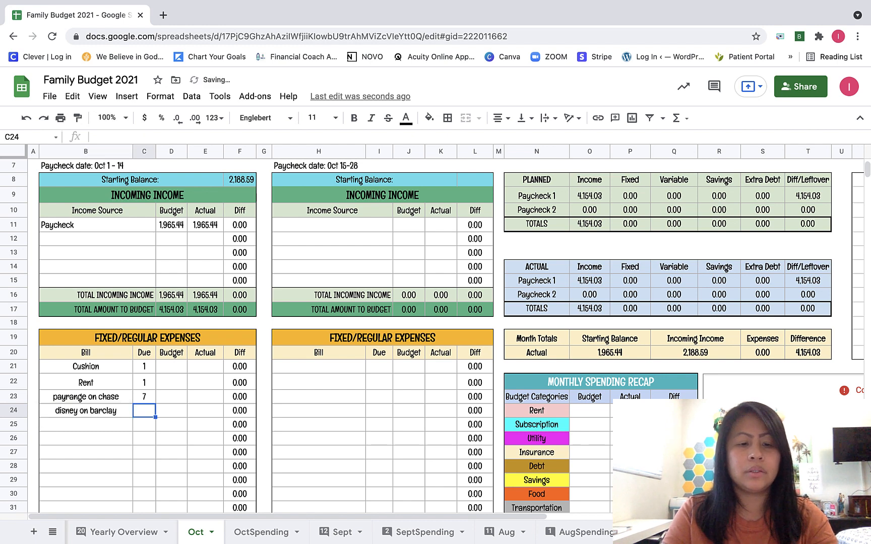
text(13)
key(Tab)
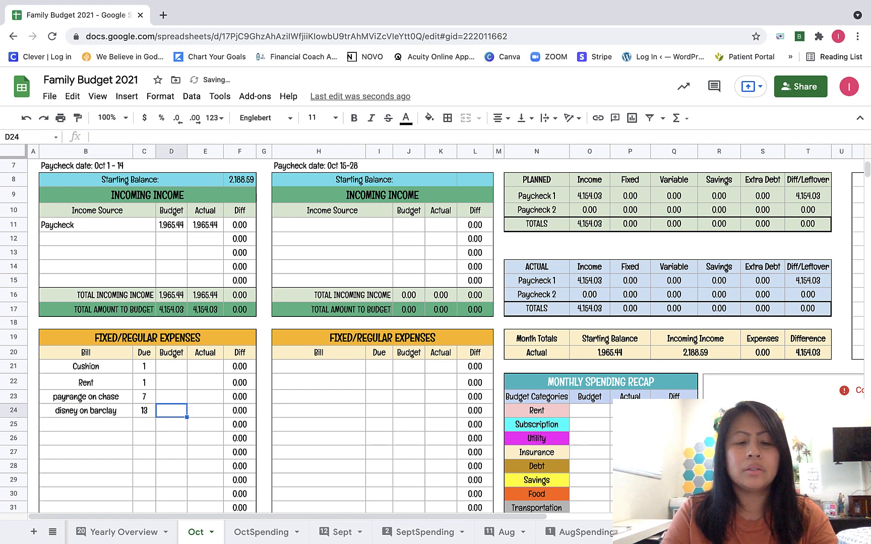
text(13.99)
Enter fixed expense budgets of 50 for payrange on chase, 1395 for Rent and 100 for Cushion.
click(153, 397)
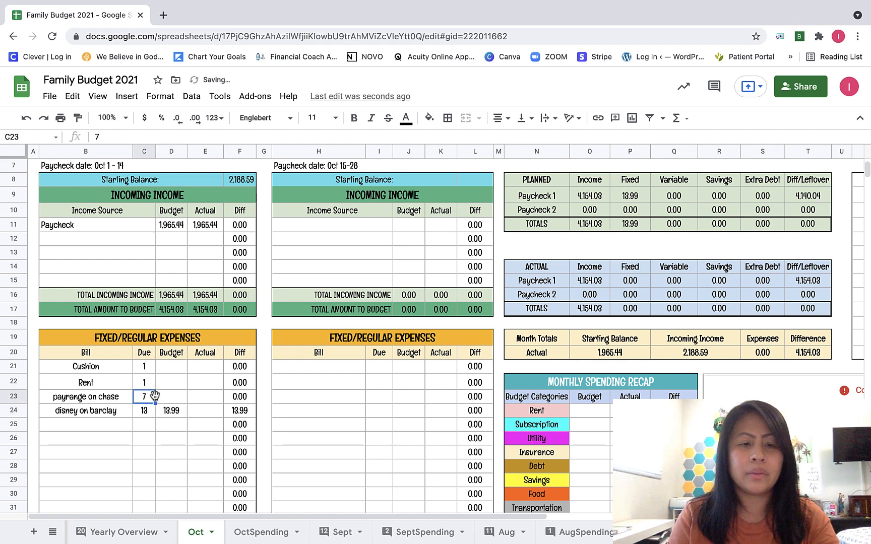
click(172, 403)
text(50)
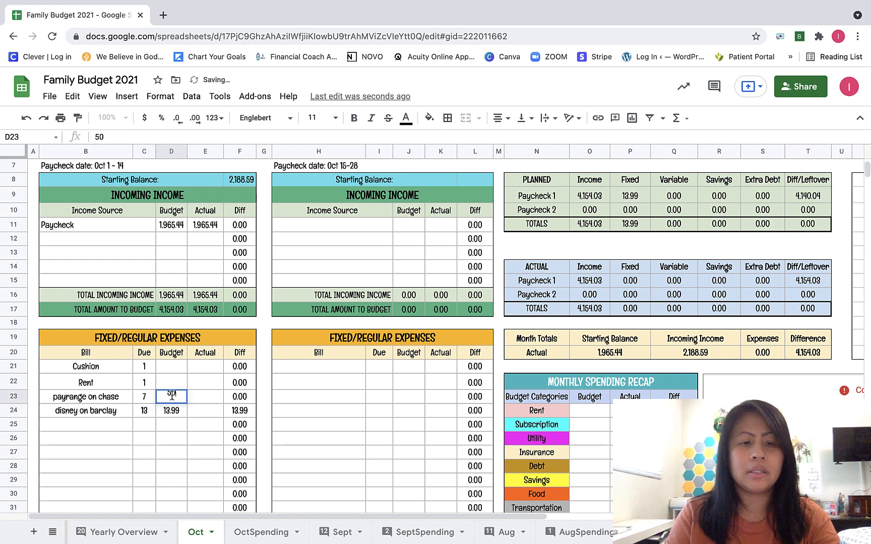
click(172, 384)
text(1395)
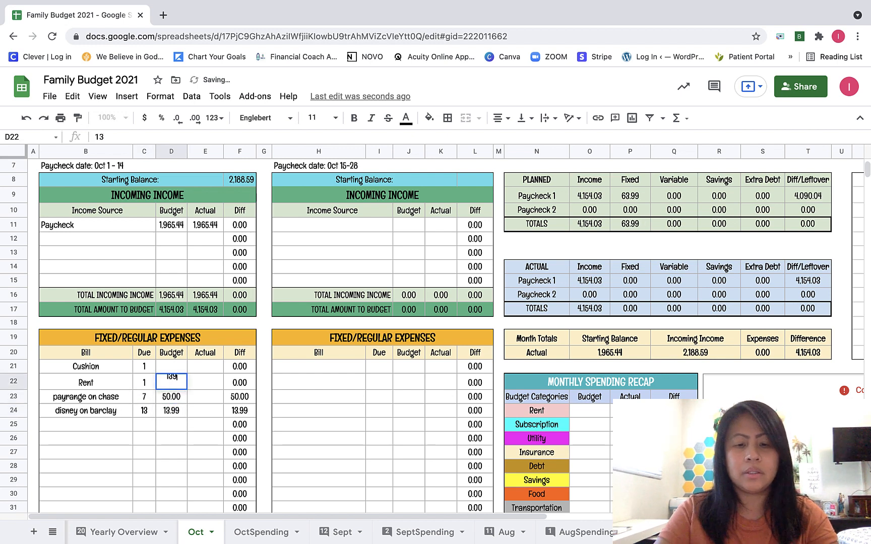
click(176, 368)
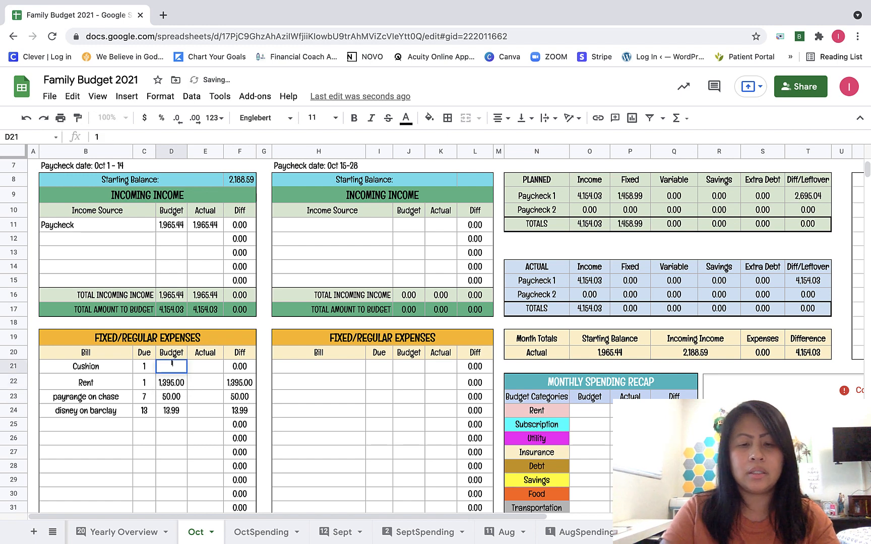
text(100)
key(Return)
Add for next budget as the fifth fixed expense for Oct 1 - 14 with a budget of 1,500.
click(115, 424)
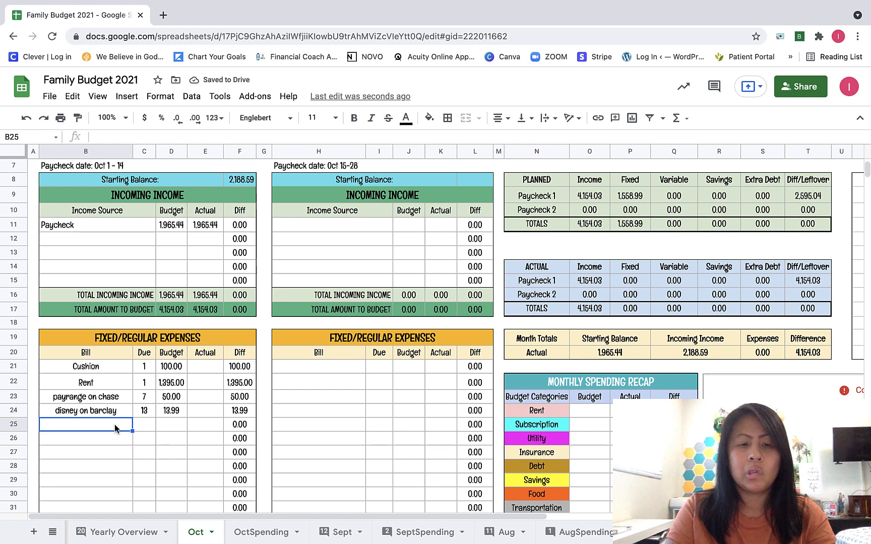
text(to)
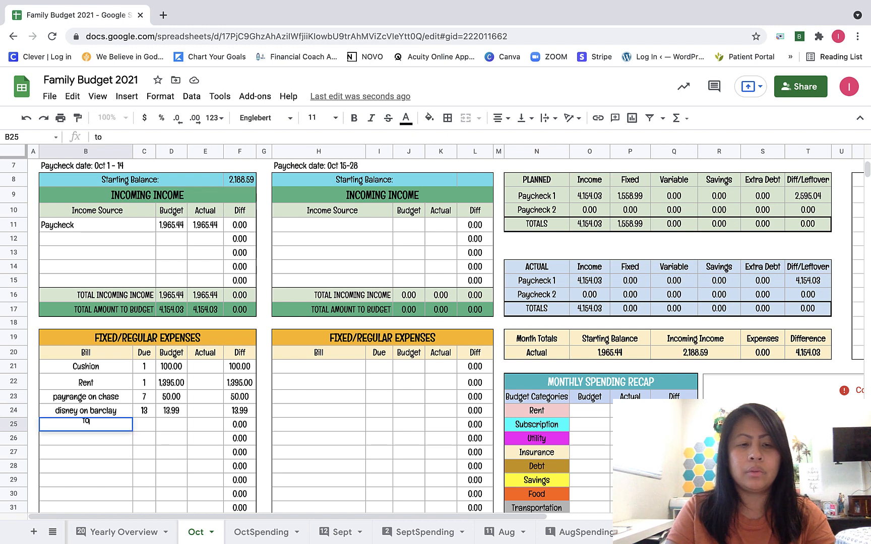
text(r next)
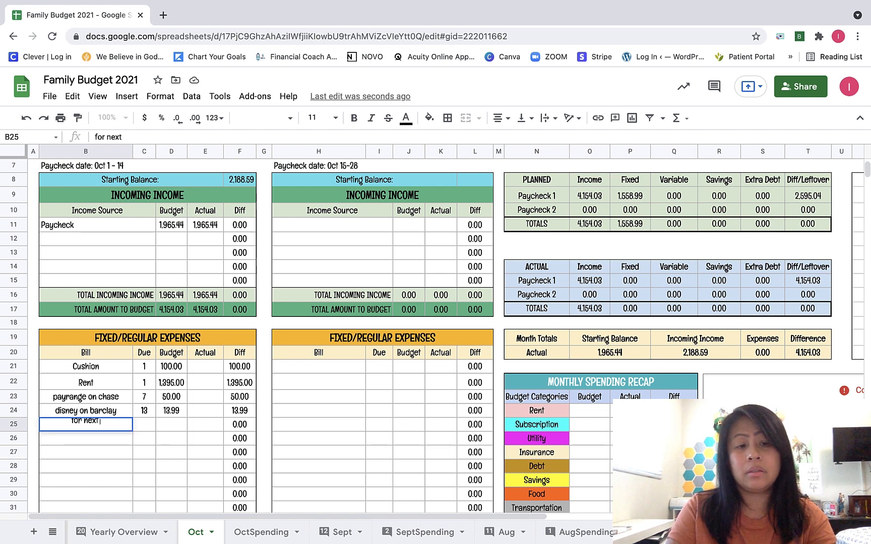
text( budget)
key(Tab)
key(Tab)
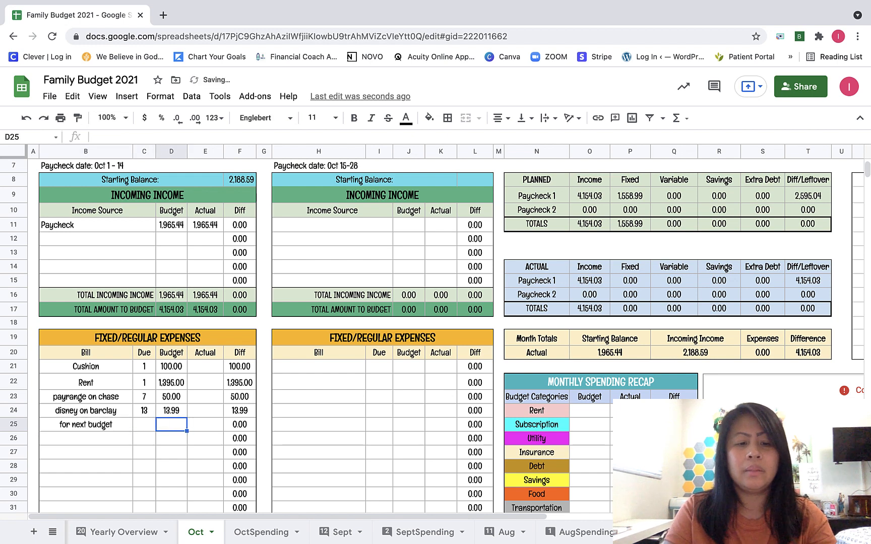
text(1,500)
key(Return)
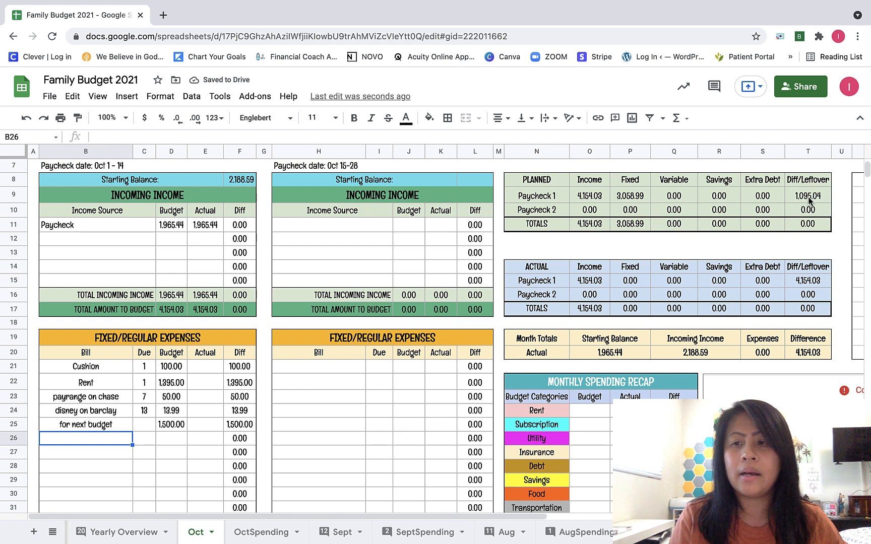
Set the Food budget to 250 in the variable/day-to-day expenses for Oct 1 - 14.
scroll(320, 382, down, 5)
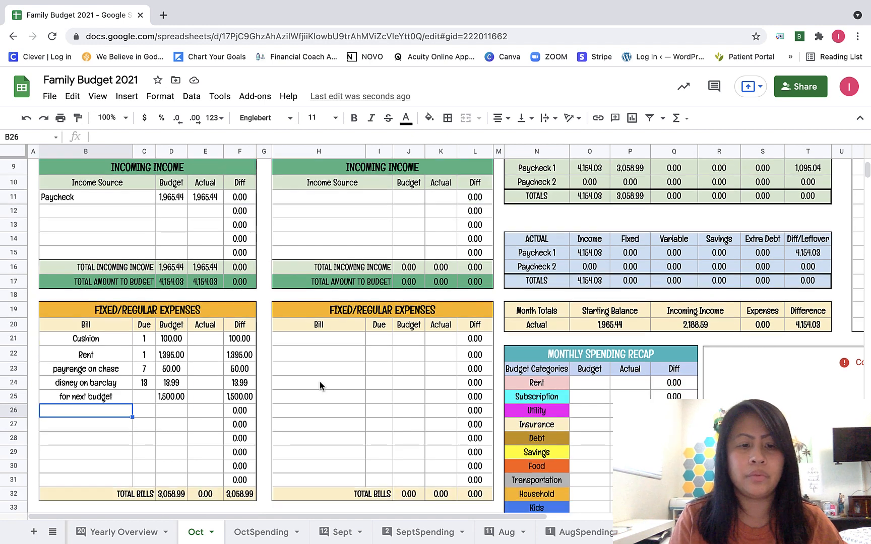
click(174, 382)
scroll(176, 394, down, 1)
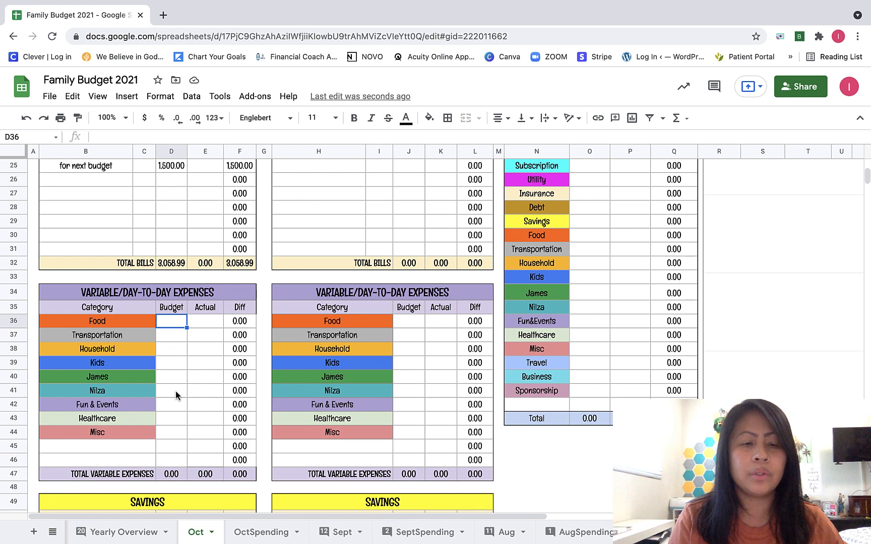
text(250)
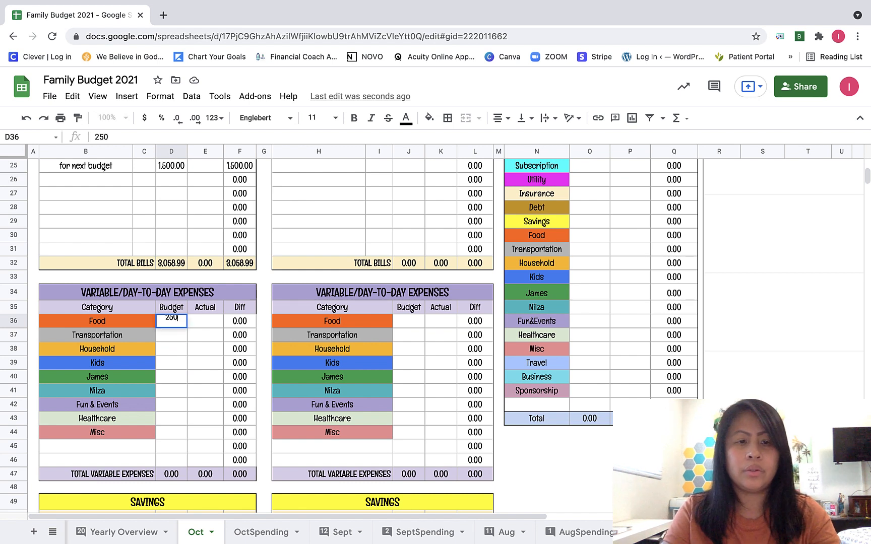
key(Return)
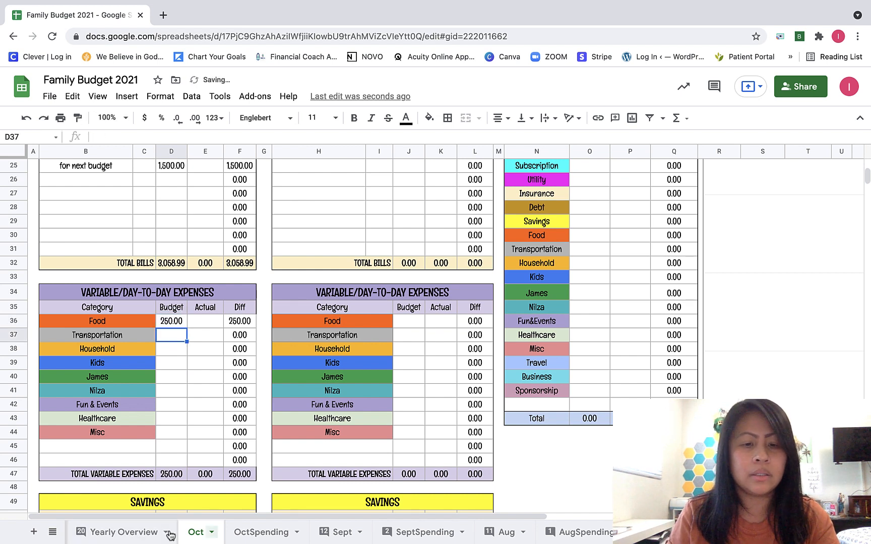
Consult the Sept sheet's variable expenses and budget 100 for Transportation and 30 for Household in Oct 1 - 14.
click(324, 535)
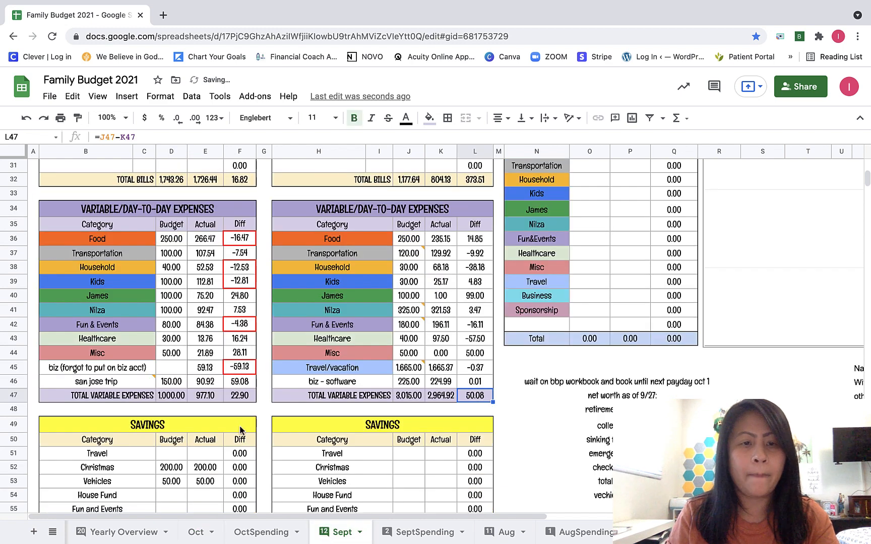
click(406, 257)
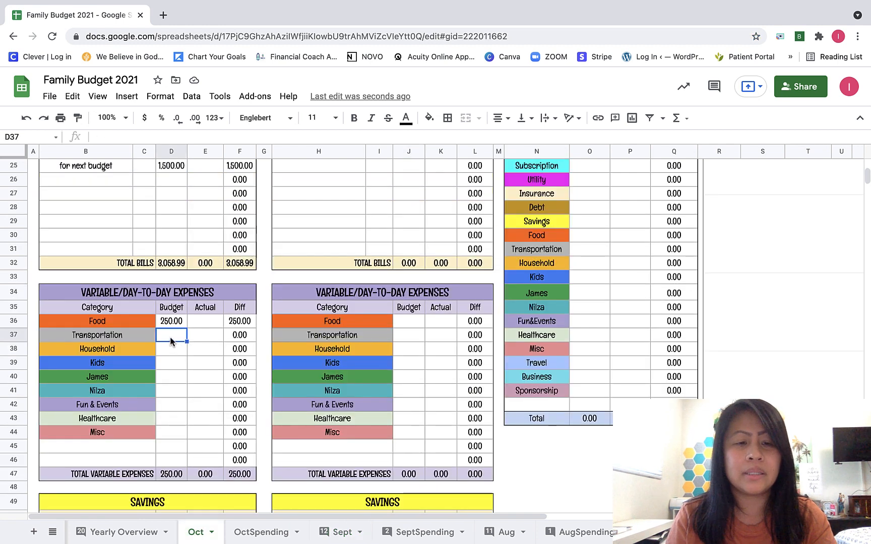
text(100)
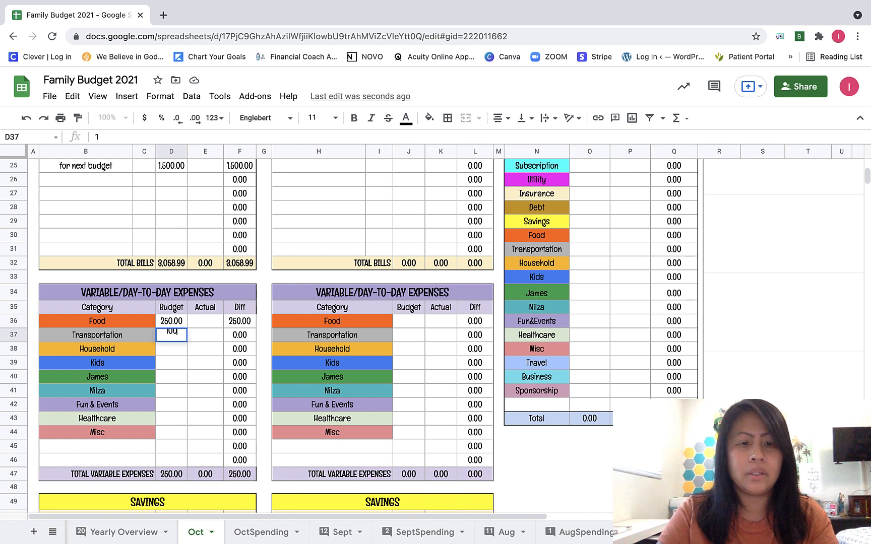
key(Return)
text(30)
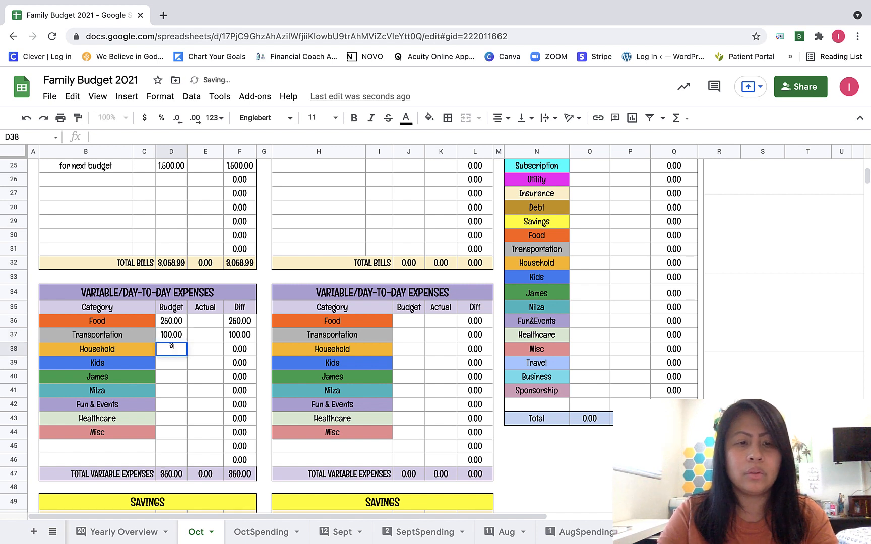
key(Return)
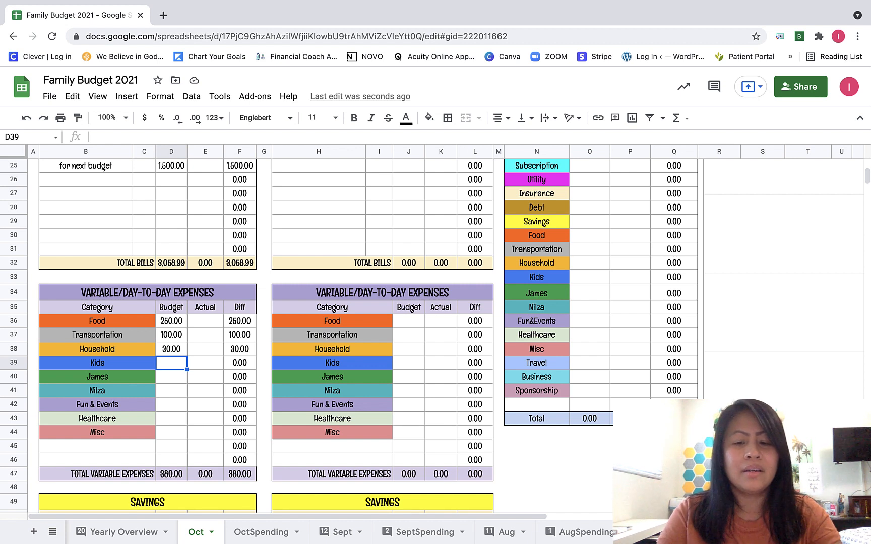
Budget 60 for Kids and 50 for each of the two personal-name categories below it in Oct 1 - 14.
text(30)
key(BackSpace)
key(BackSpace)
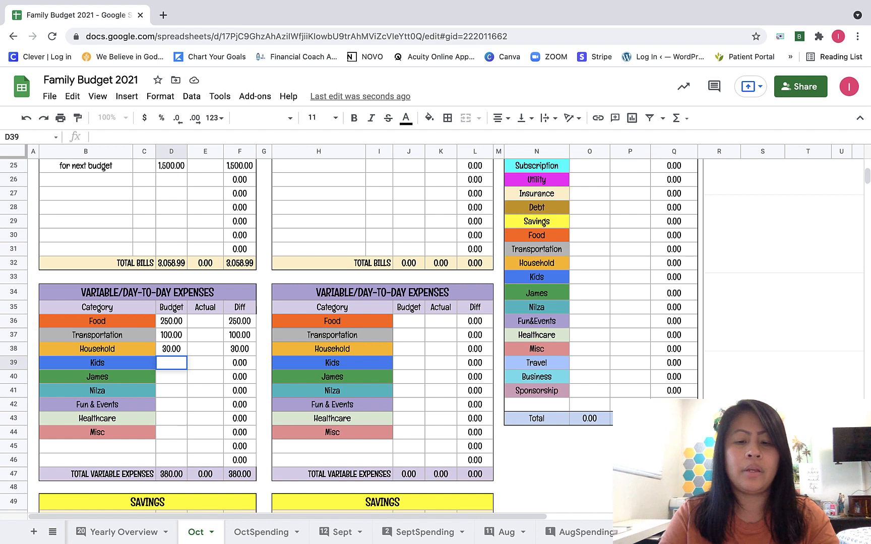
text(60)
key(Return)
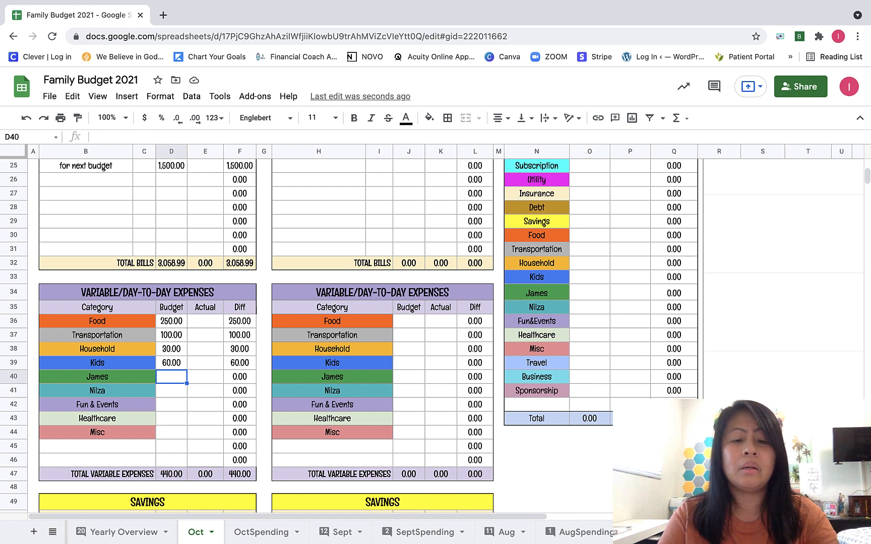
text(50)
key(Return)
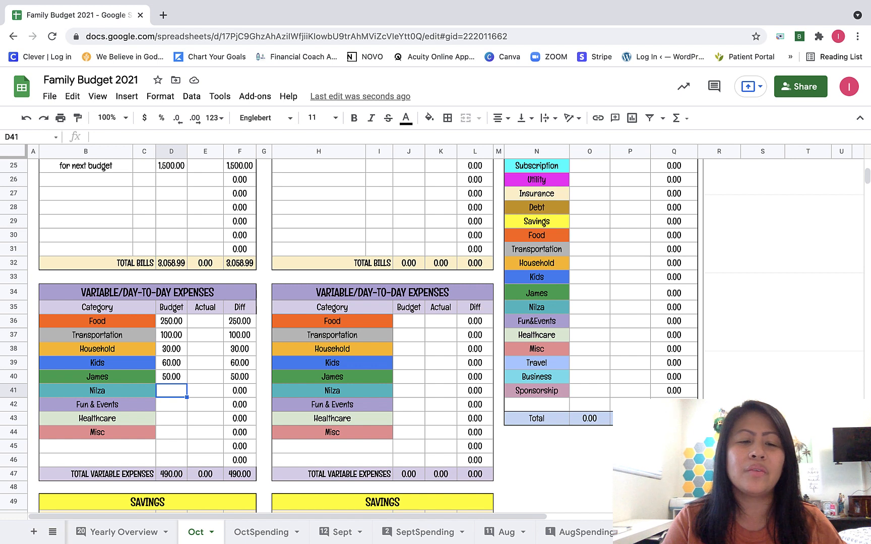
text(50)
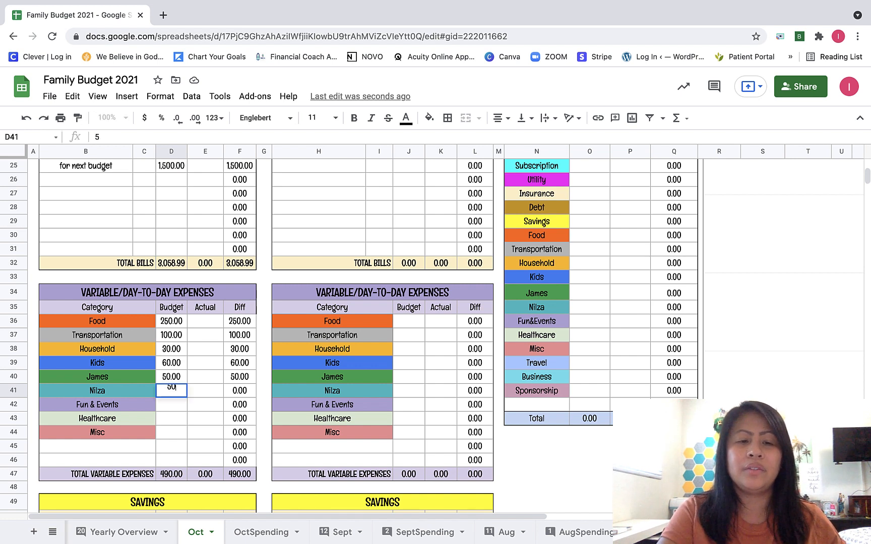
key(Return)
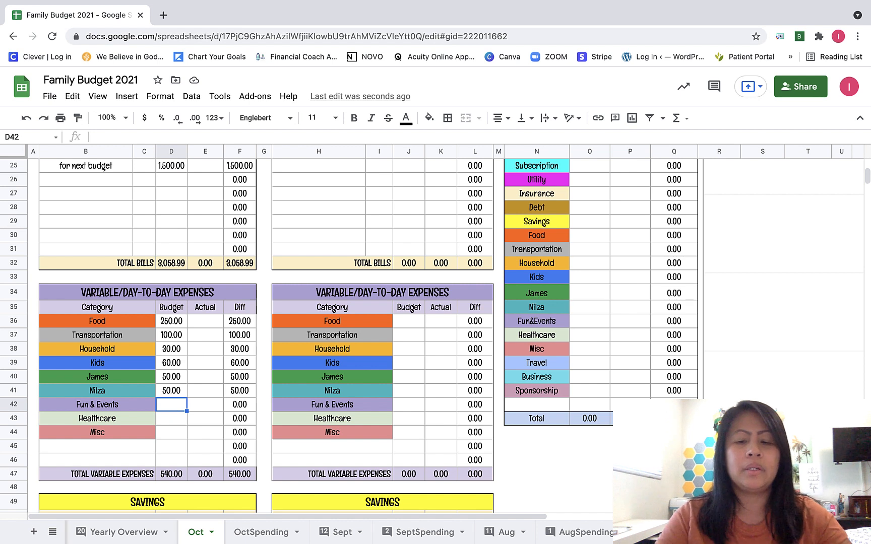
Enter variable expense budgets of 100 for Fun & Events, 35 for Healthcare and 50 for Misc in Oct 1 - 14.
text(100)
key(Return)
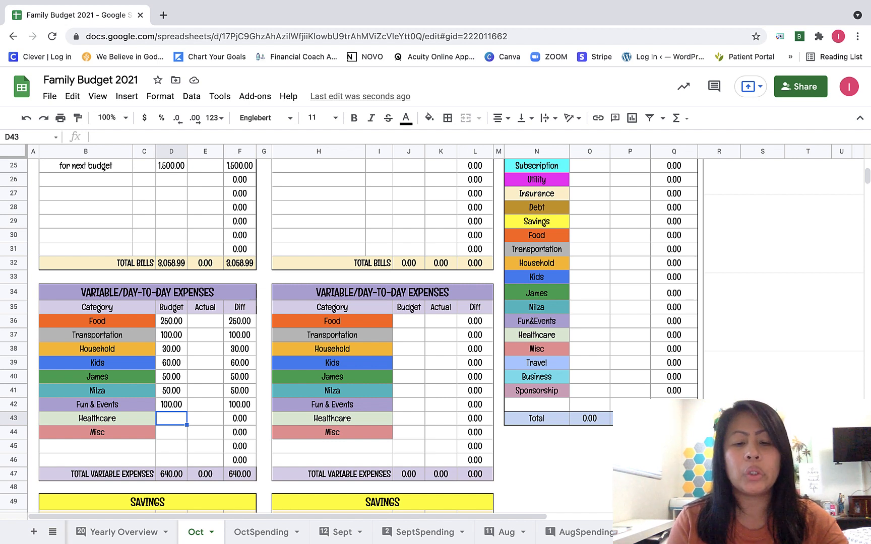
text(35)
key(Return)
text(50)
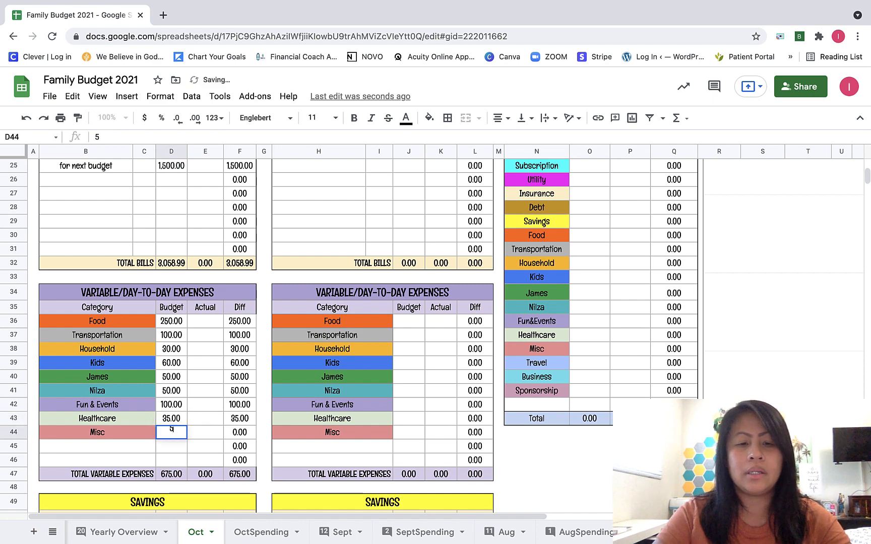
key(Return)
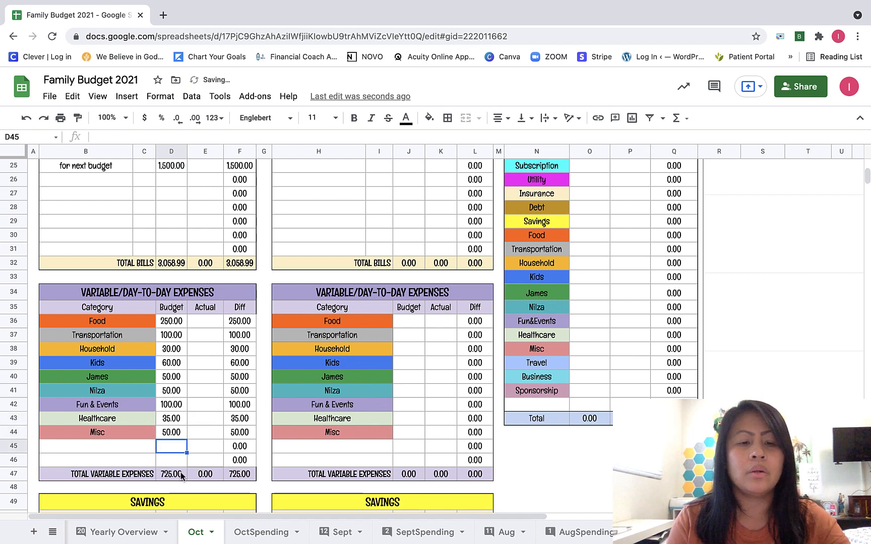
Check the planned leftover for Paycheck 1 and raise the budget of the personal-name category above Fun & Events to 100.
scroll(186, 462, up, 5)
scroll(186, 460, up, 2)
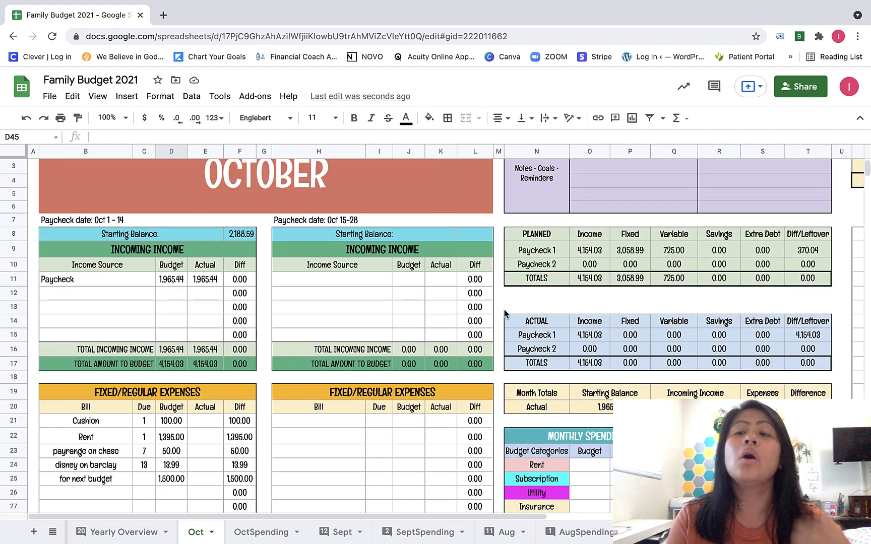
scroll(367, 266, down, 10)
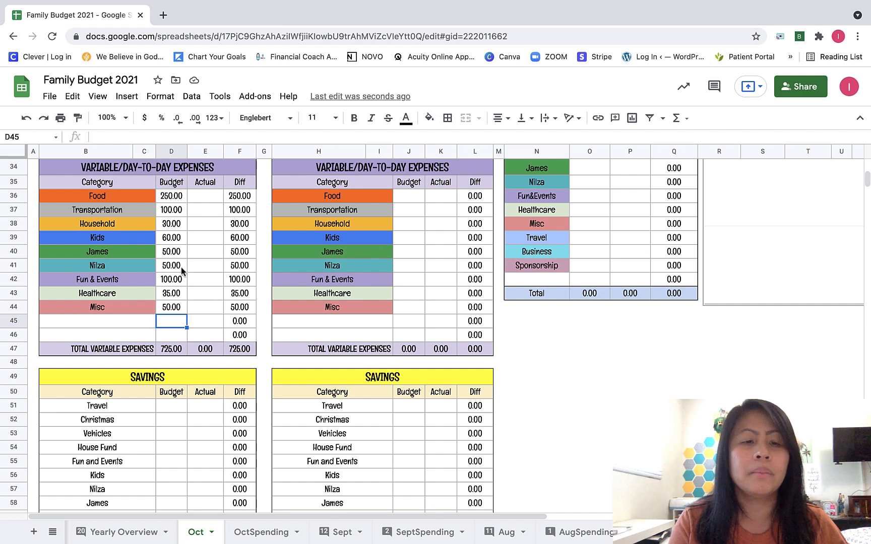
click(179, 266)
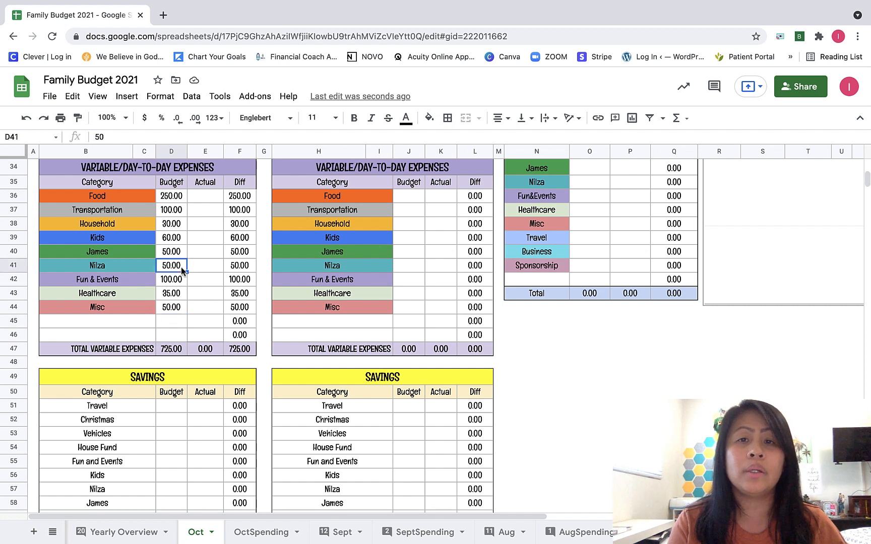
text(100)
key(Return)
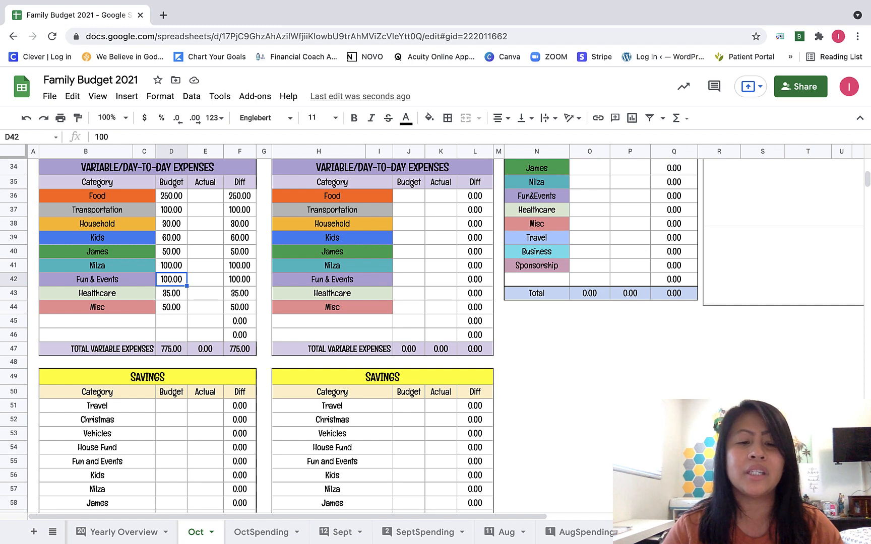
click(175, 266)
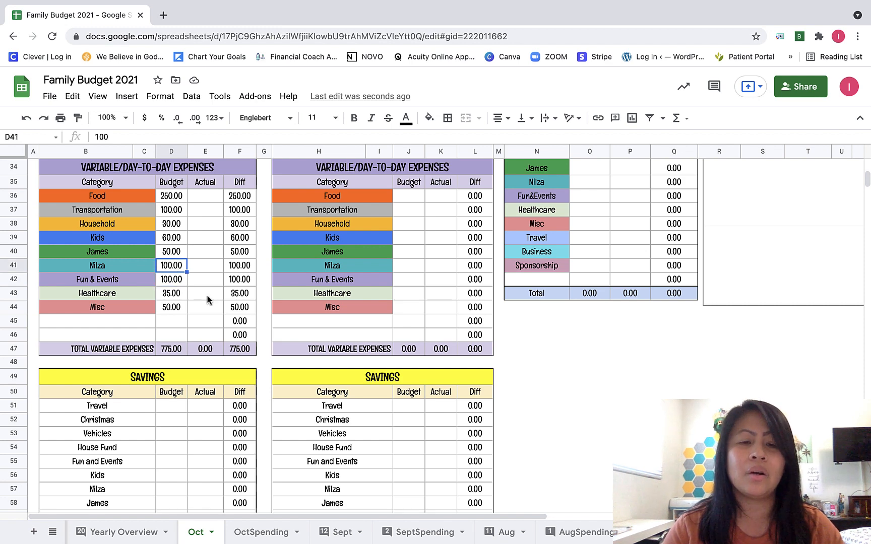
Add the reminder "Pay for BOD on capital one $275" as the first note under Paycheck 1 in Notes - Goals - Reminders.
scroll(206, 300, up, 6)
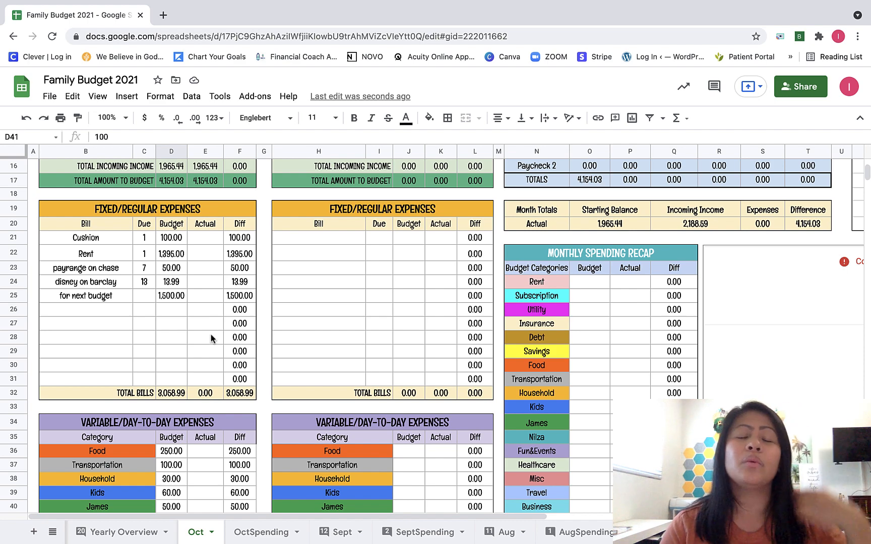
scroll(210, 334, up, 5)
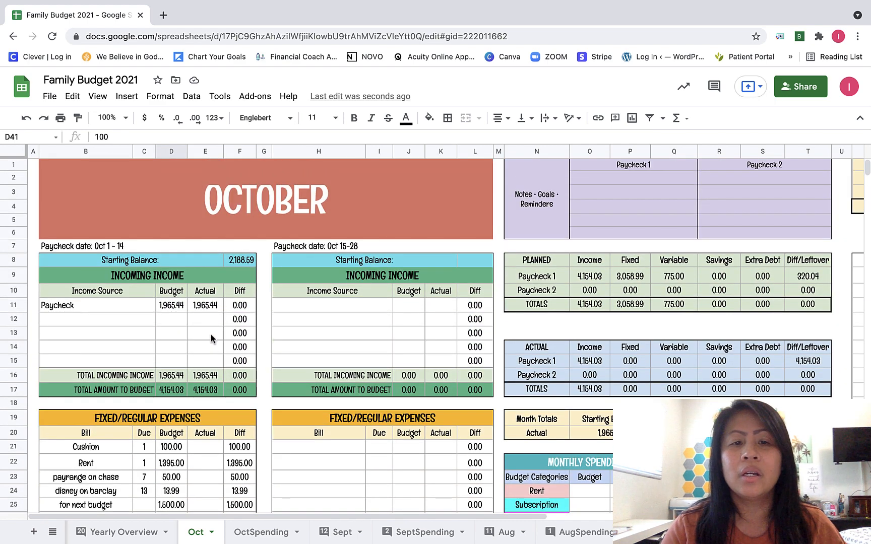
click(611, 180)
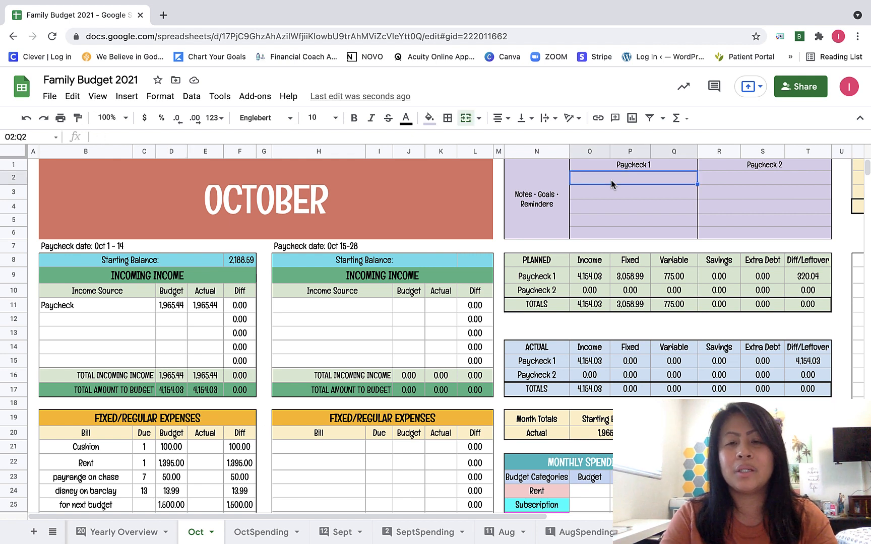
text(Pay for)
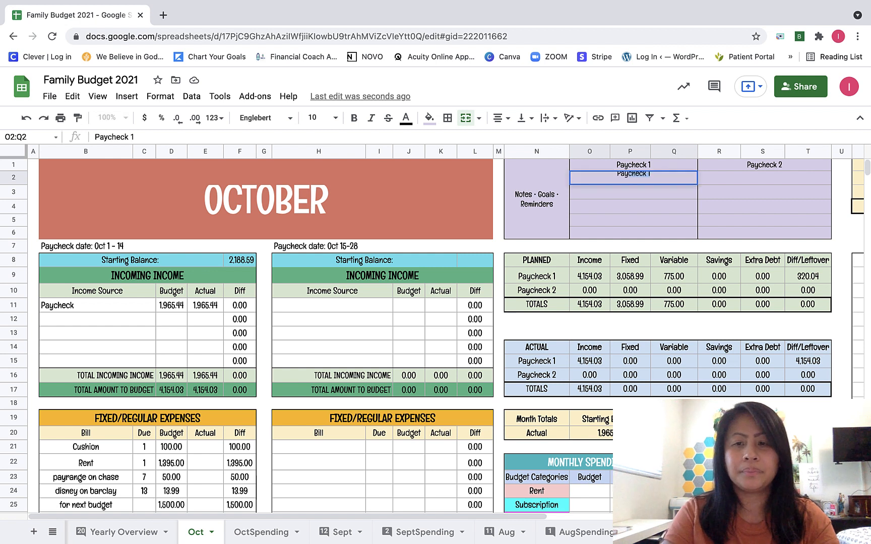
text( BOD)
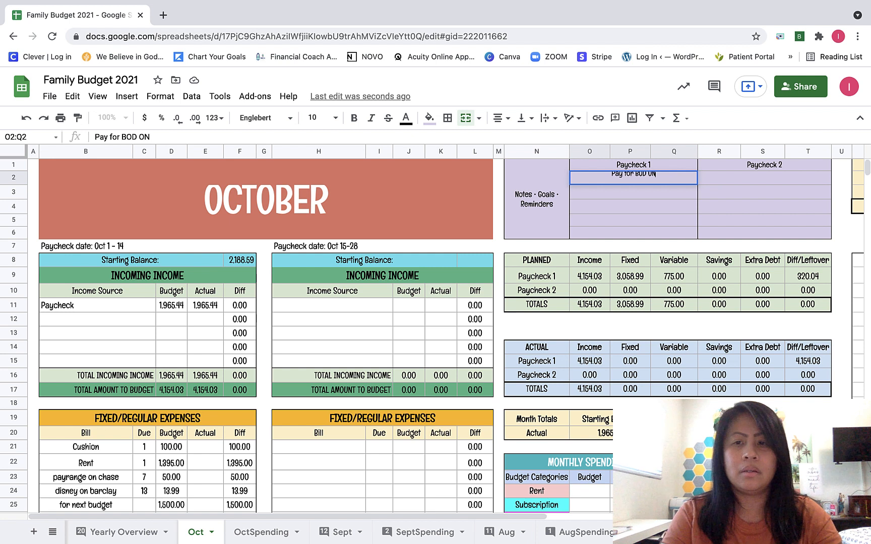
text(on capital one)
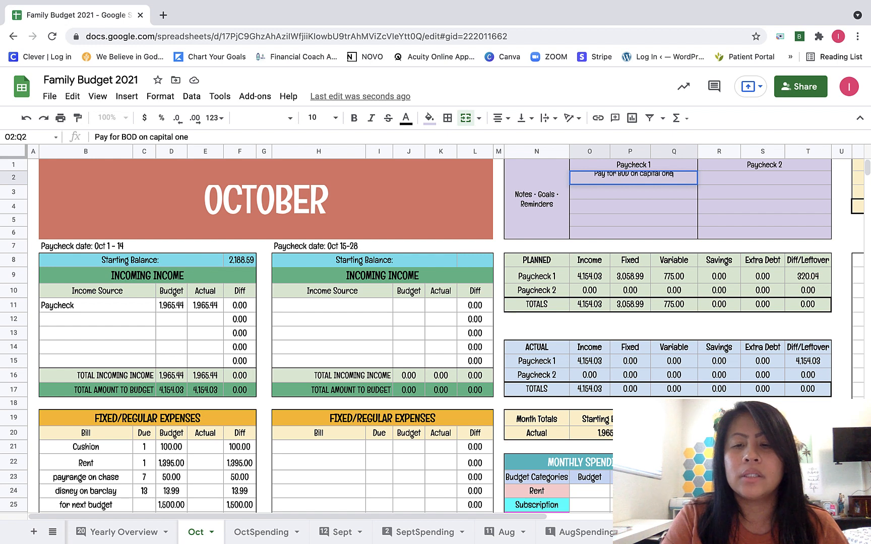
text( $275)
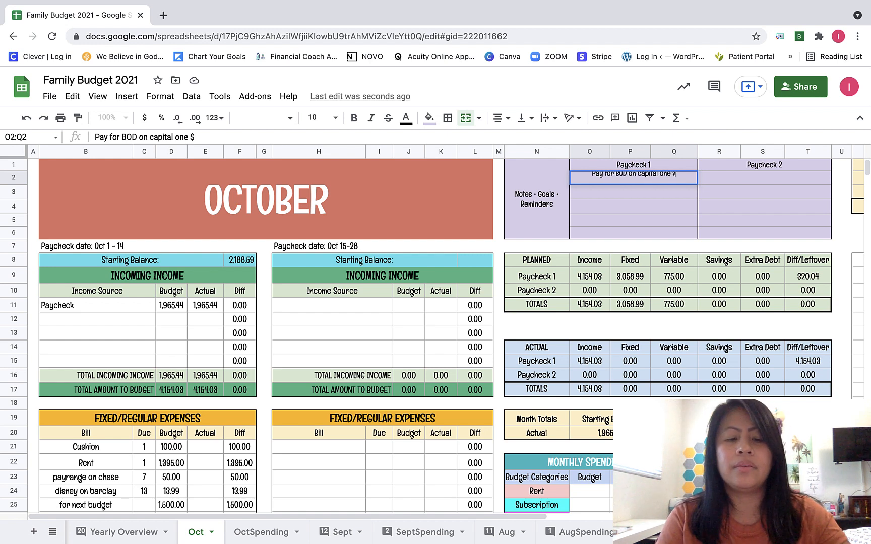
key(Return)
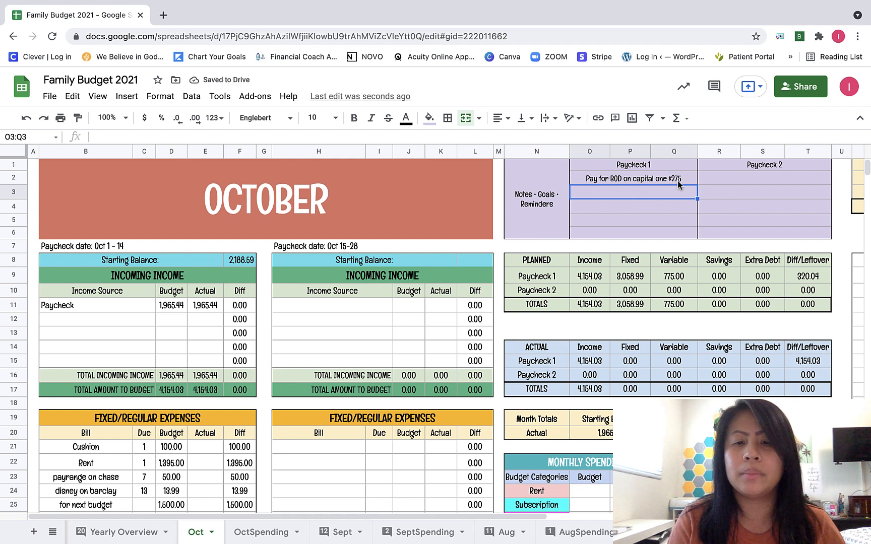
Open capitalone.com in a new browser tab and check the Quicksilver card's current balance in the account summary.
mouse_move(182, 5)
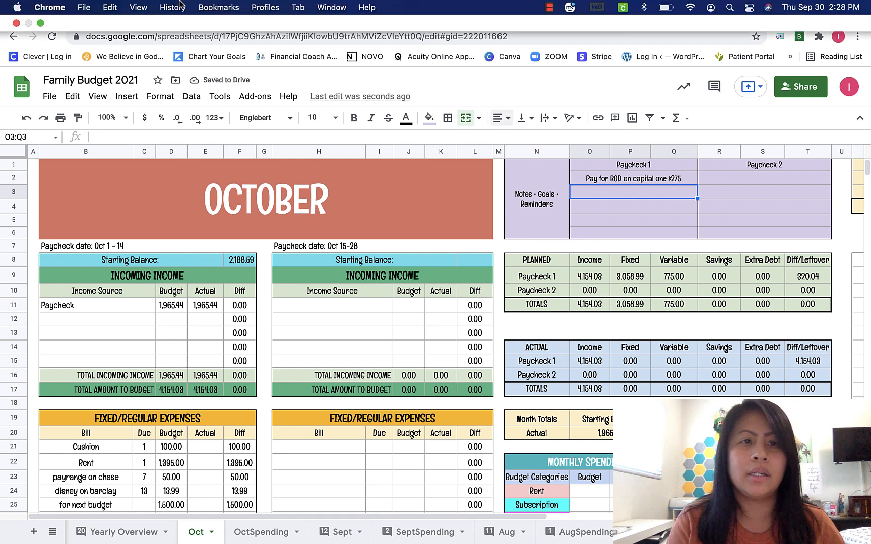
click(162, 46)
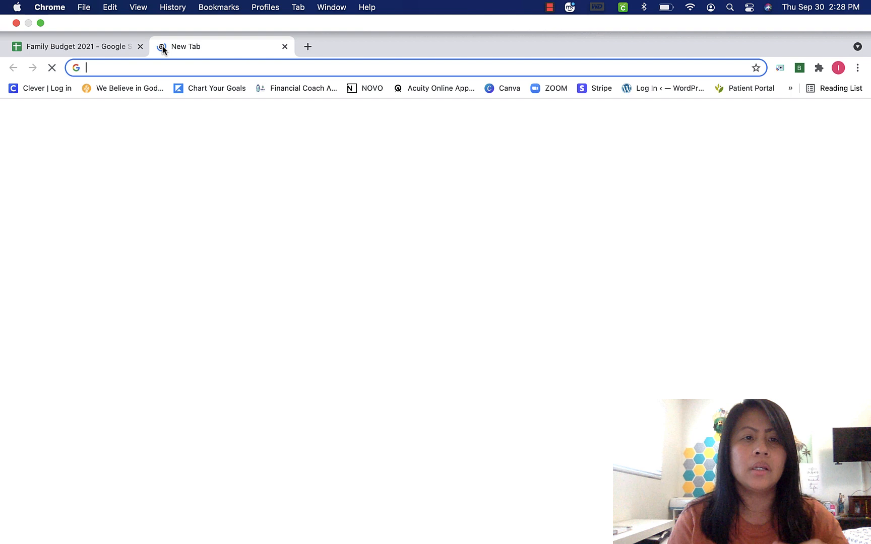
click(191, 69)
text(capitalone.com)
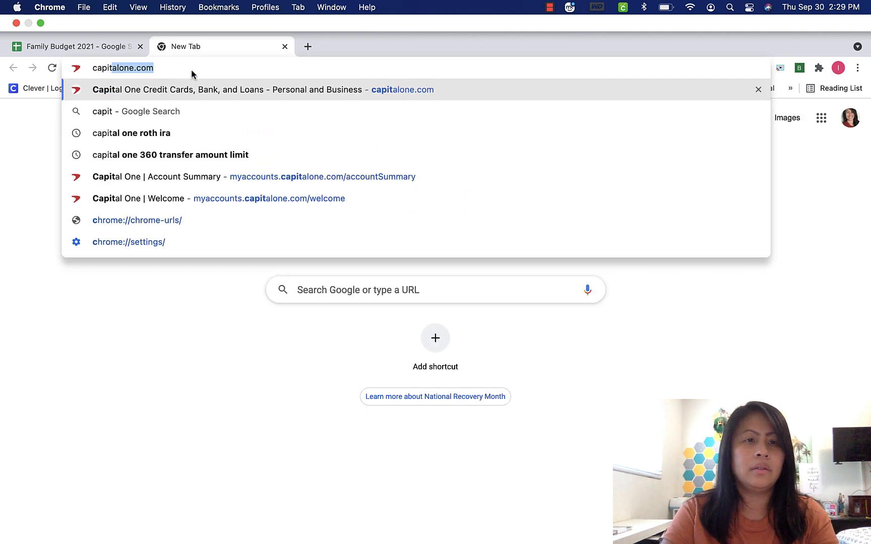
key(Return)
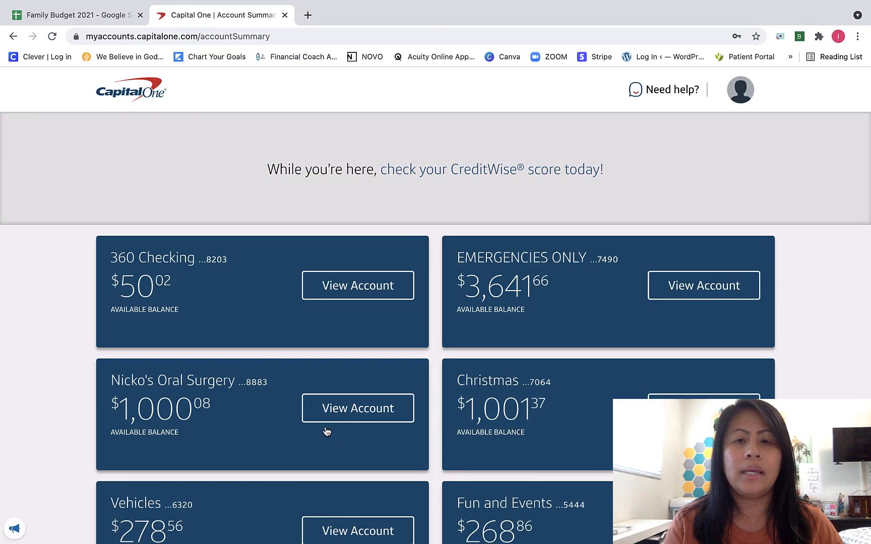
scroll(327, 432, down, 10)
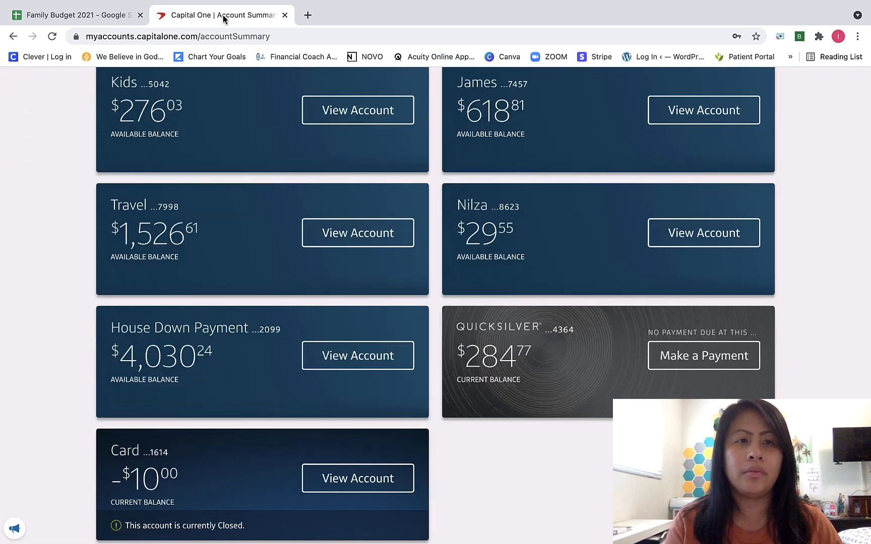
Switch back to the Family Budget 2021 spreadsheet and change the amount in the Paycheck 1 Capital One reminder to $285.
click(94, 16)
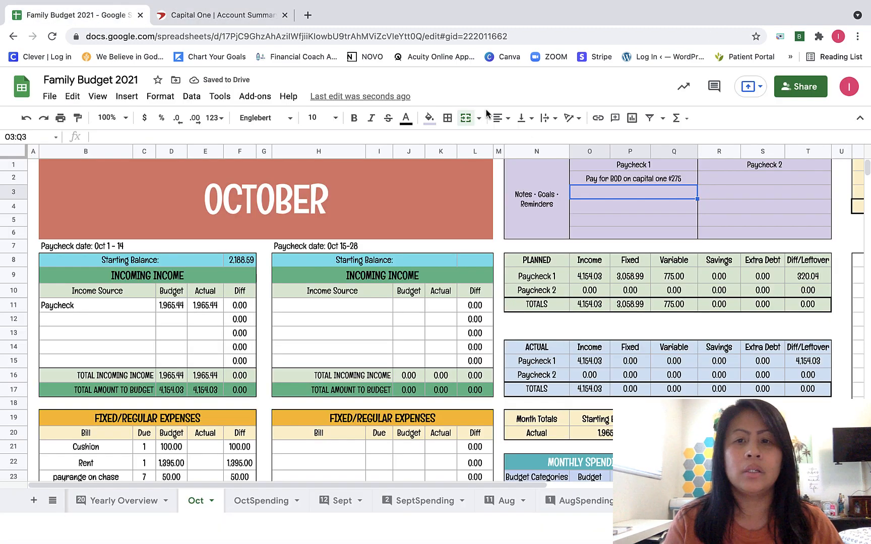
double_click(694, 180)
key(BackSpace)
key(BackSpace)
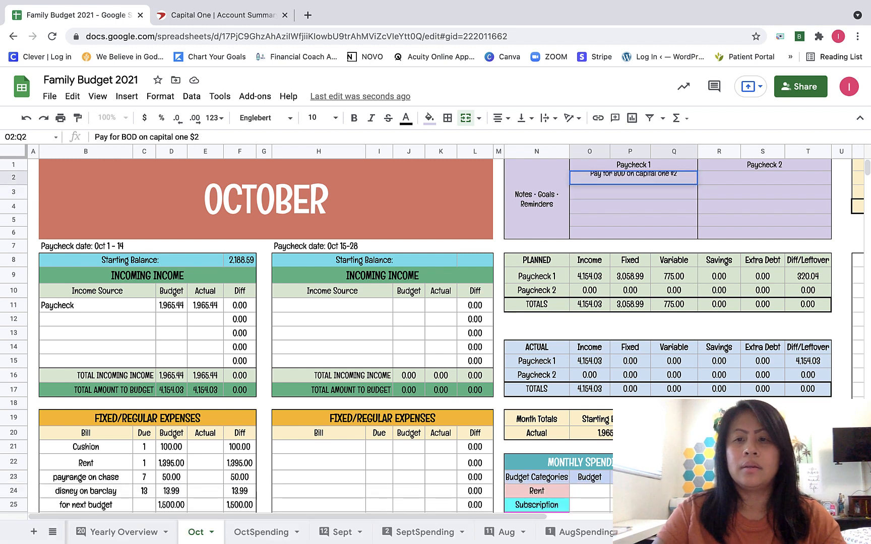
text(8)
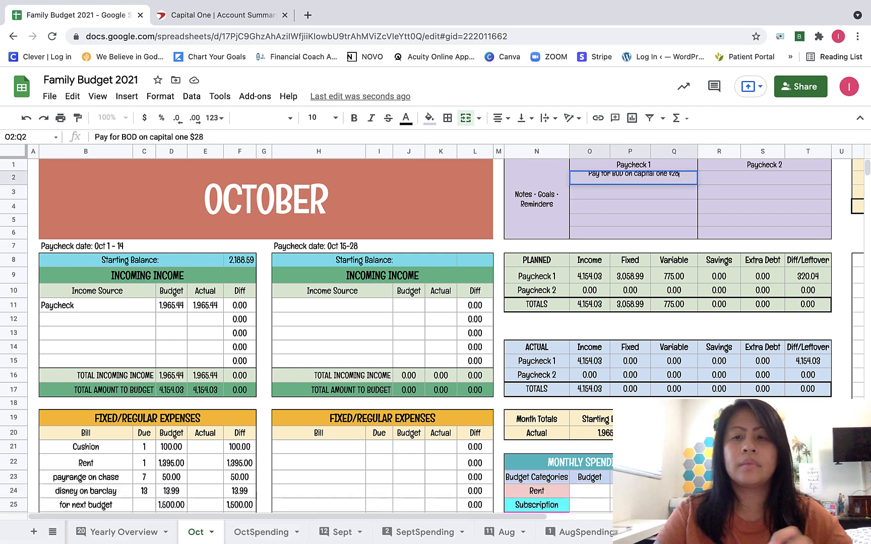
text(4)
click(626, 197)
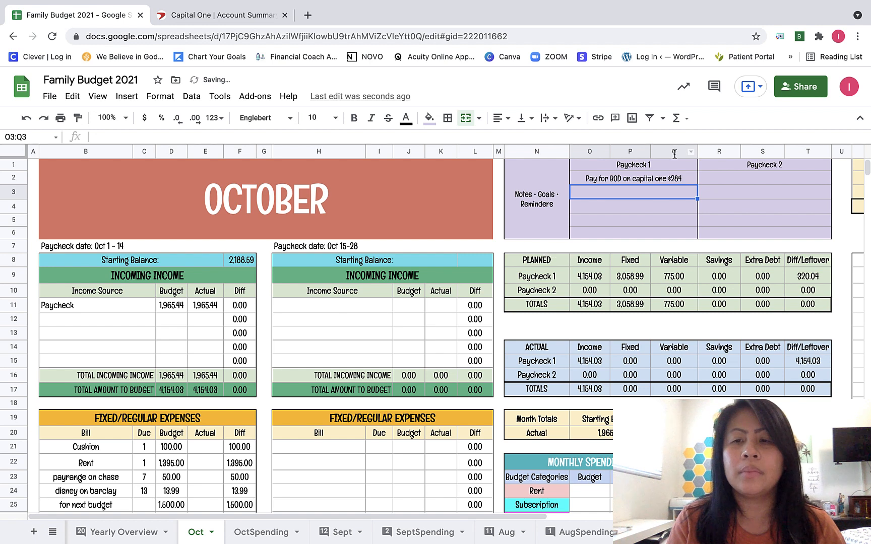
click(687, 177)
double_click(687, 177)
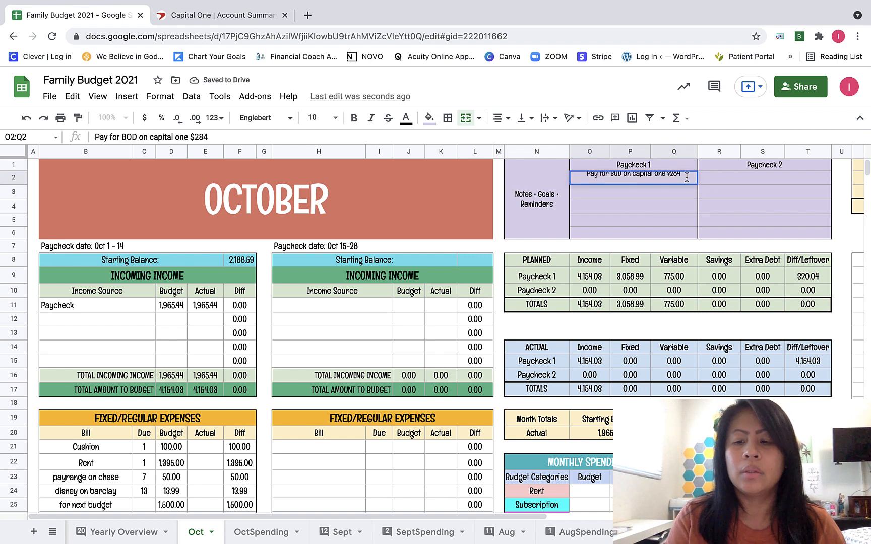
key(BackSpace)
text(5)
key(Return)
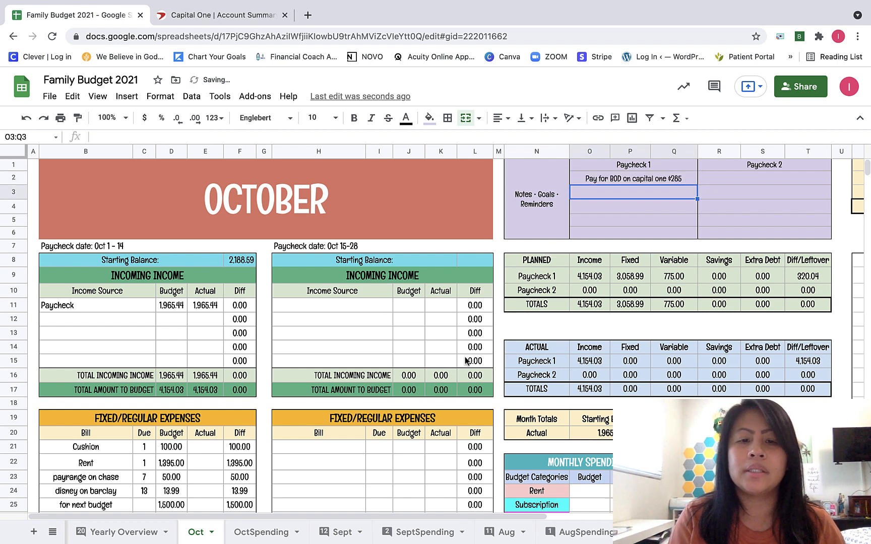
Examine the Oct 1 - 14 Healthcare budget alongside the income, fixed expenses and planned totals.
scroll(461, 358, down, 10)
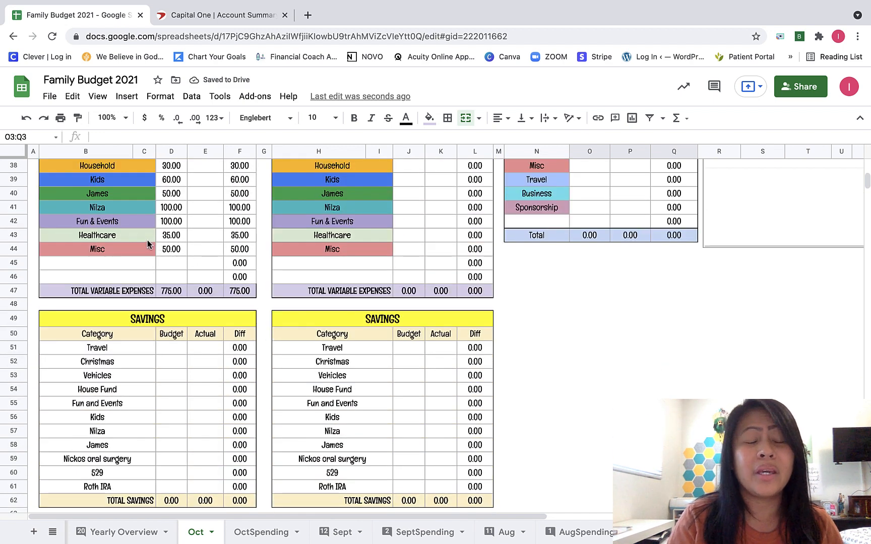
scroll(147, 241, up, 1)
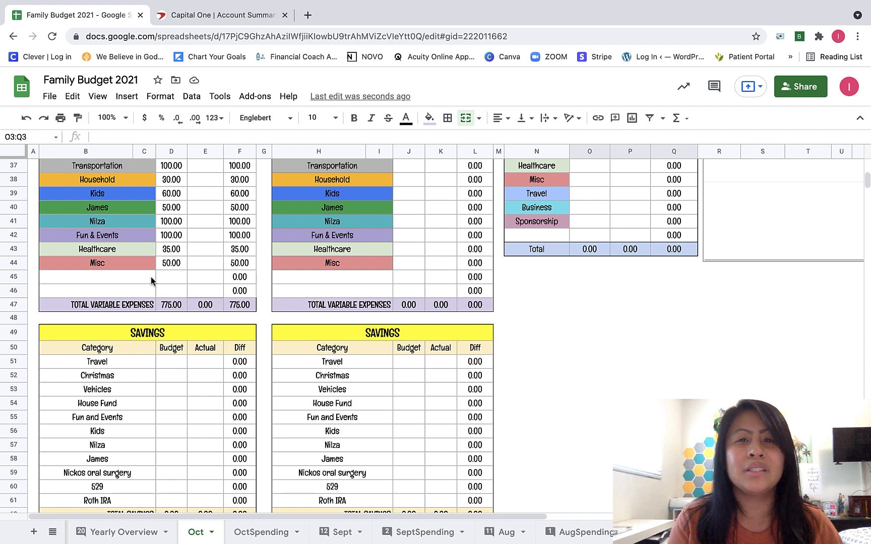
click(166, 250)
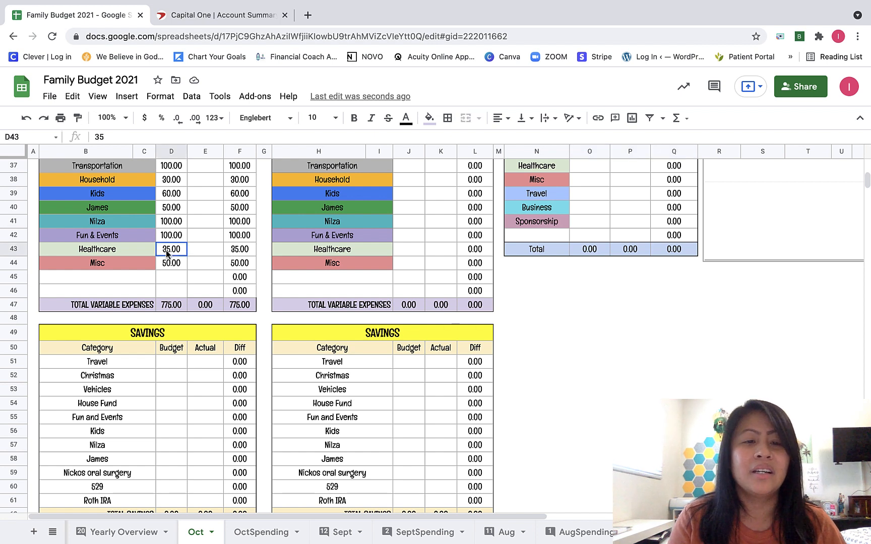
click(132, 252)
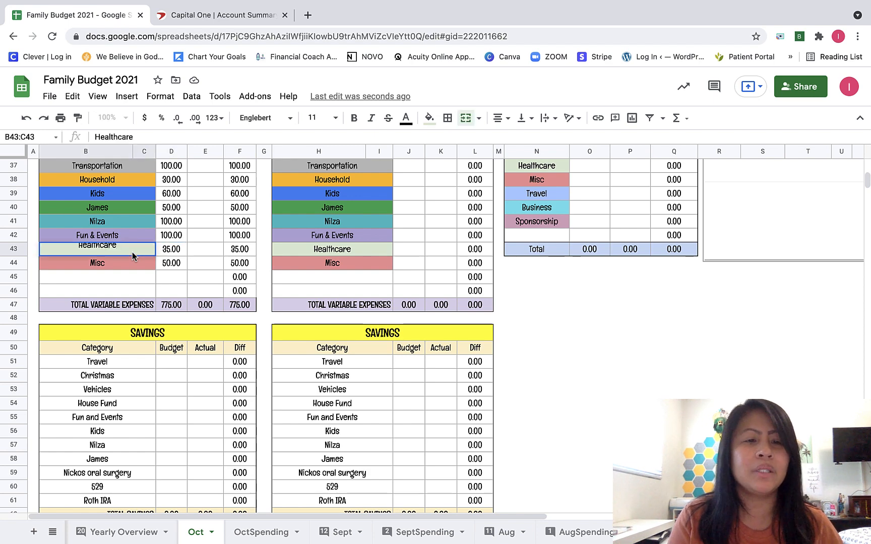
click(167, 252)
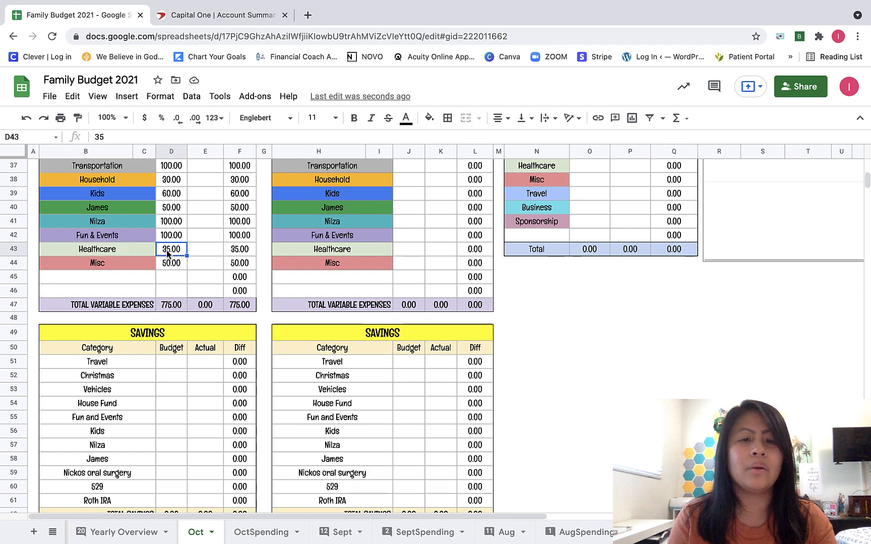
scroll(166, 251, up, 10)
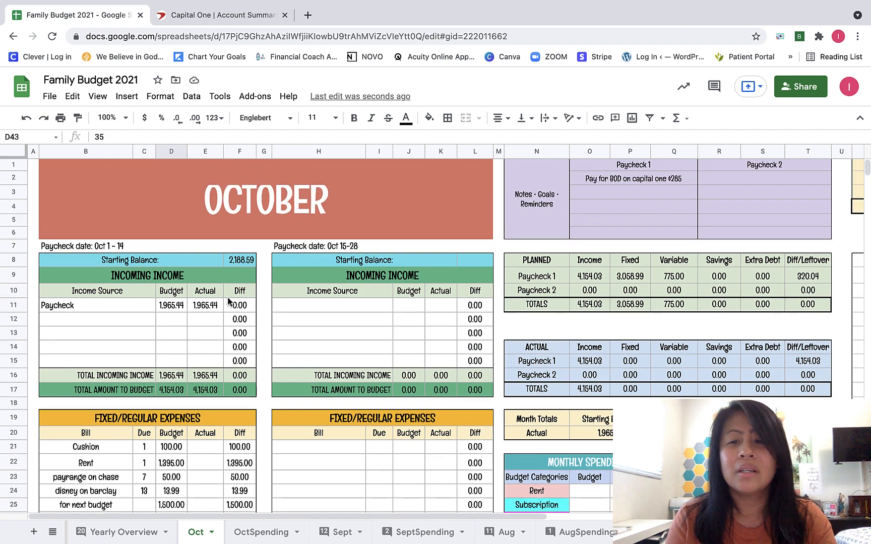
scroll(237, 387, down, 1)
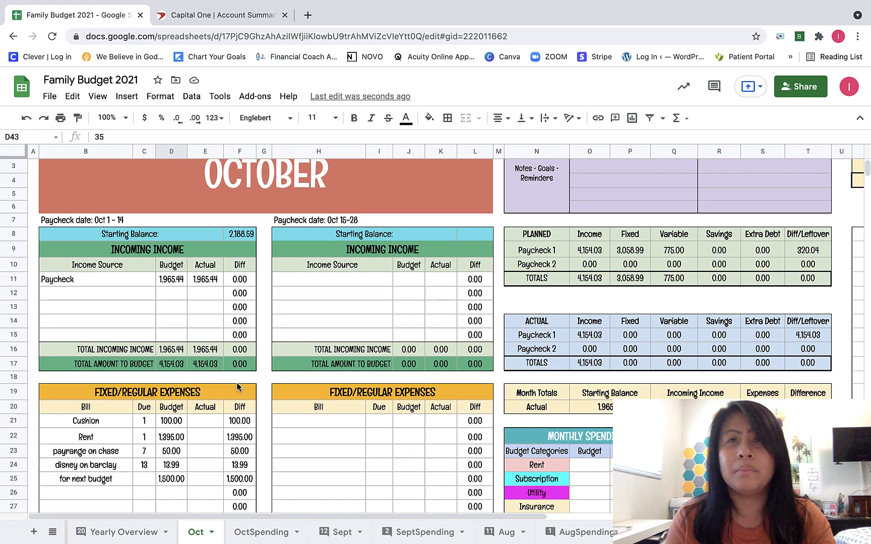
scroll(237, 387, down, 7)
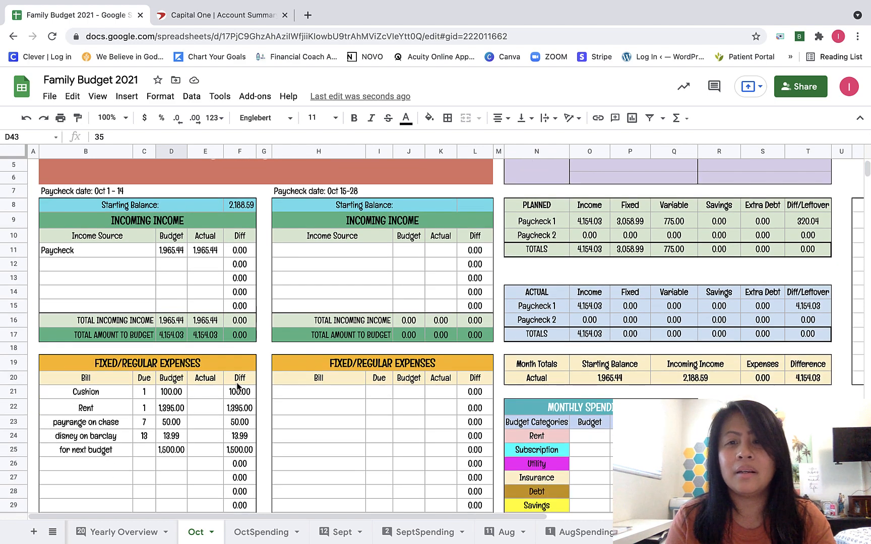
scroll(236, 387, down, 2)
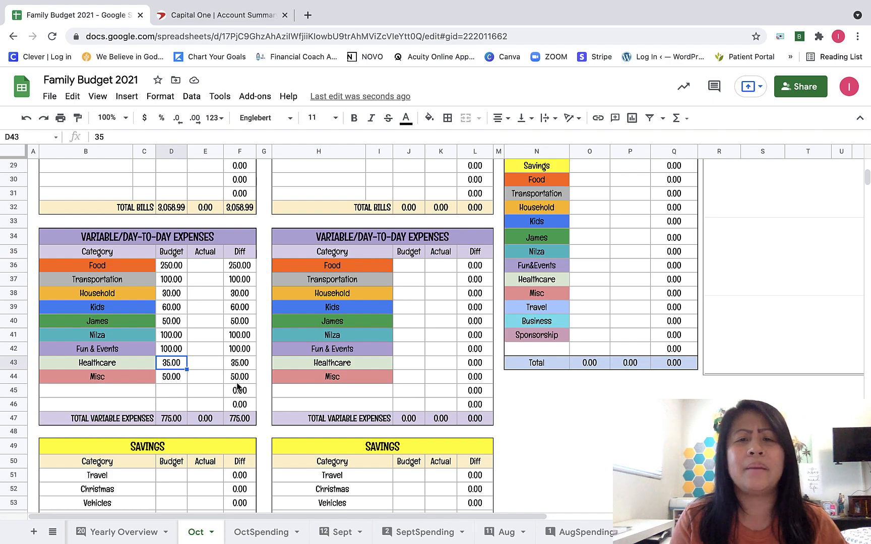
Set the Oct 1 - 14 Healthcare budget to 320 under Variable/Day-to-Day Expenses.
scroll(237, 387, up, 10)
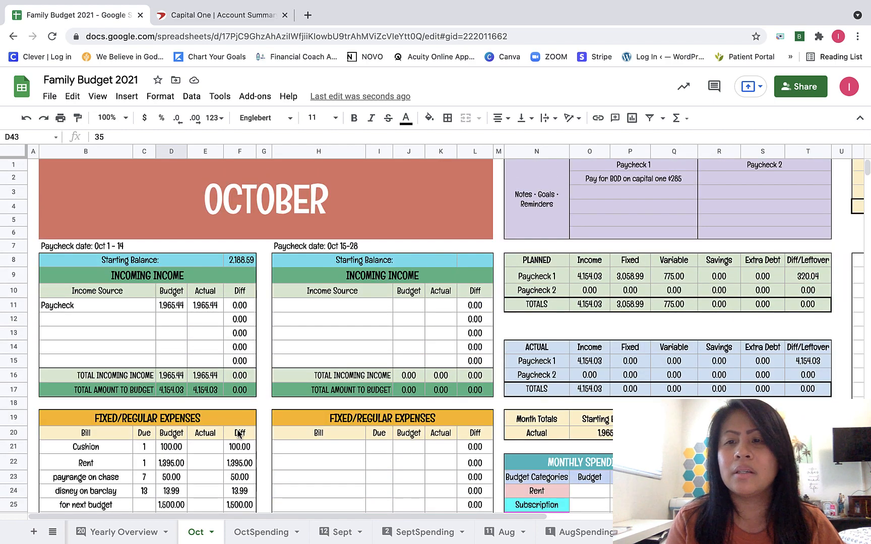
scroll(297, 380, down, 4)
scroll(297, 379, down, 10)
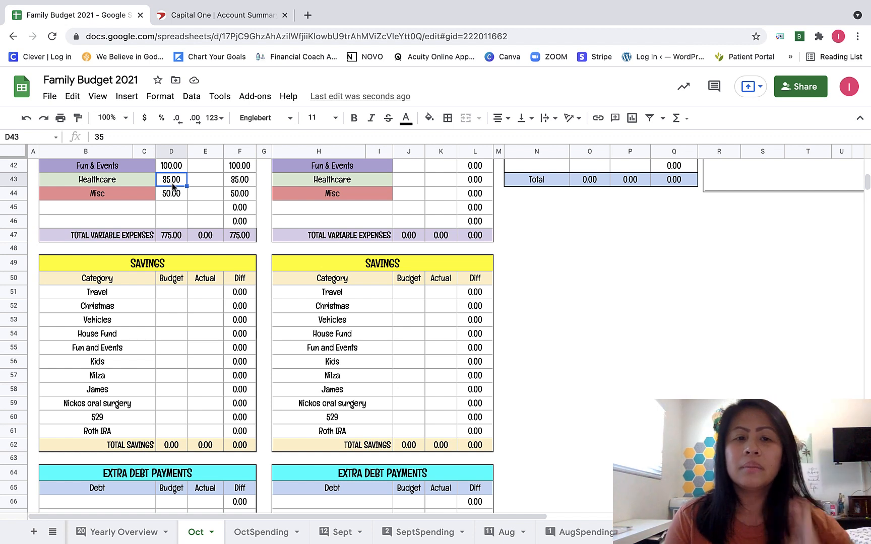
text(320)
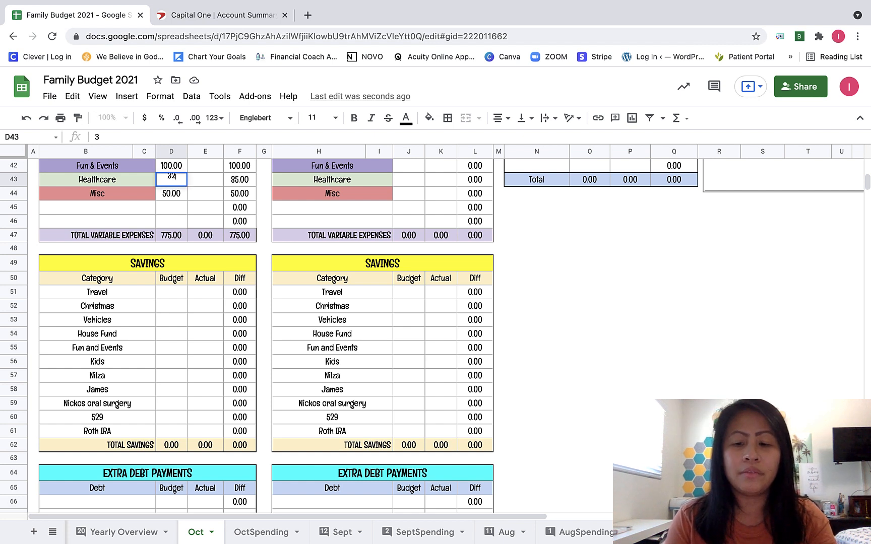
click(182, 212)
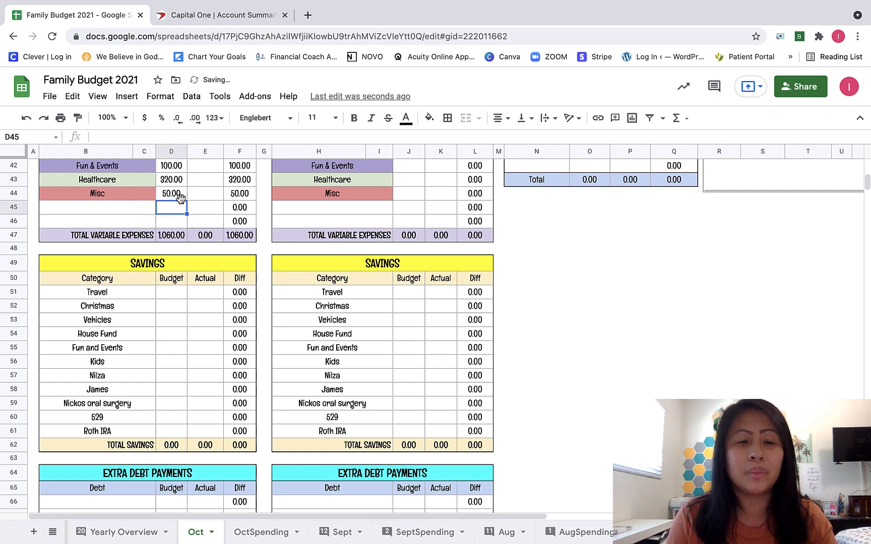
Check the planned leftover for Paycheck 1 and review the Oct 1 - 14 fixed and variable budgets for somewhere to assign it.
click(146, 208)
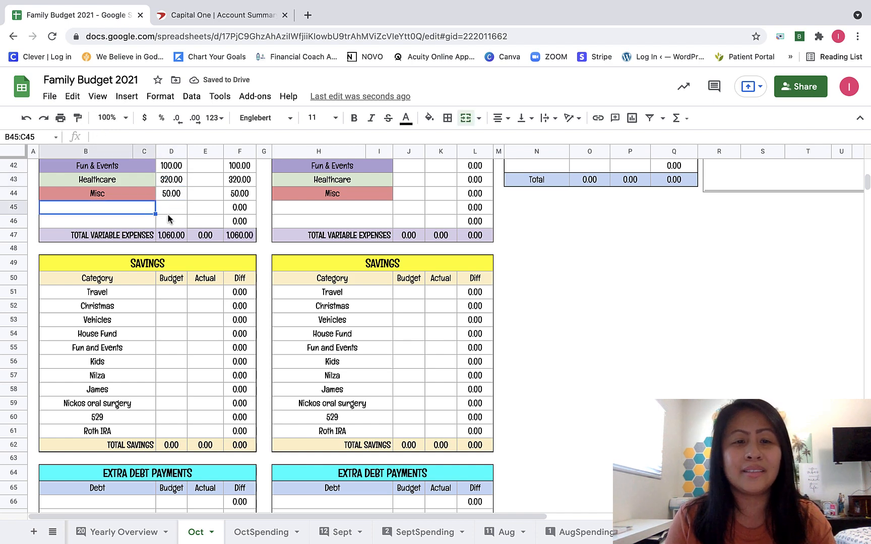
scroll(167, 213, up, 5)
click(168, 297)
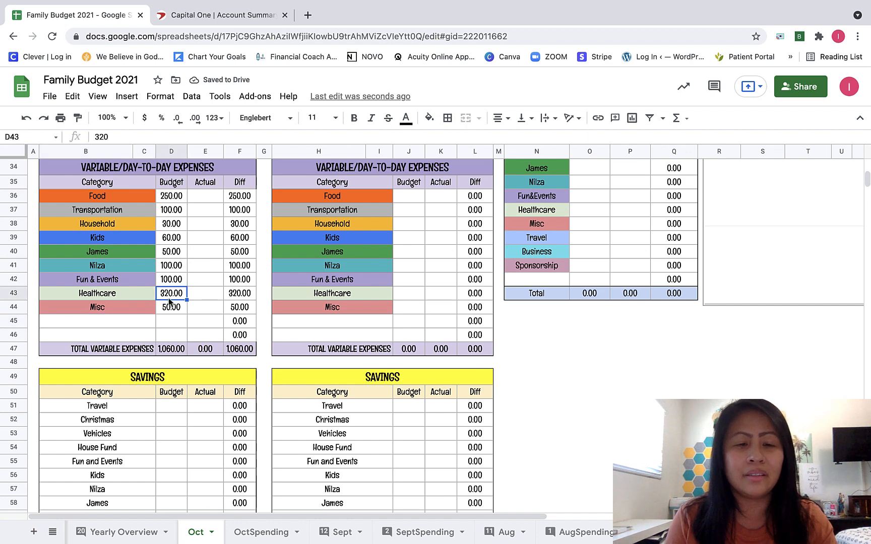
scroll(169, 301, up, 15)
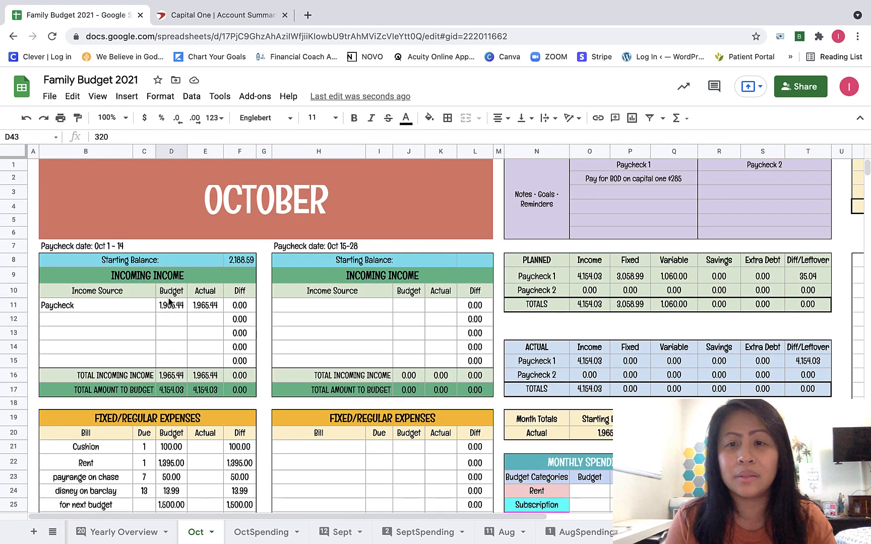
click(808, 274)
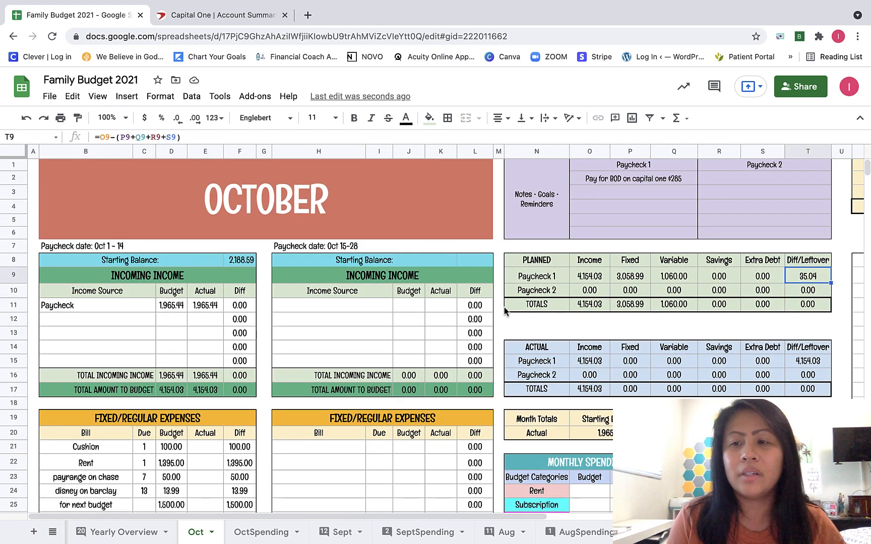
scroll(504, 307, down, 9)
scroll(504, 309, down, 1)
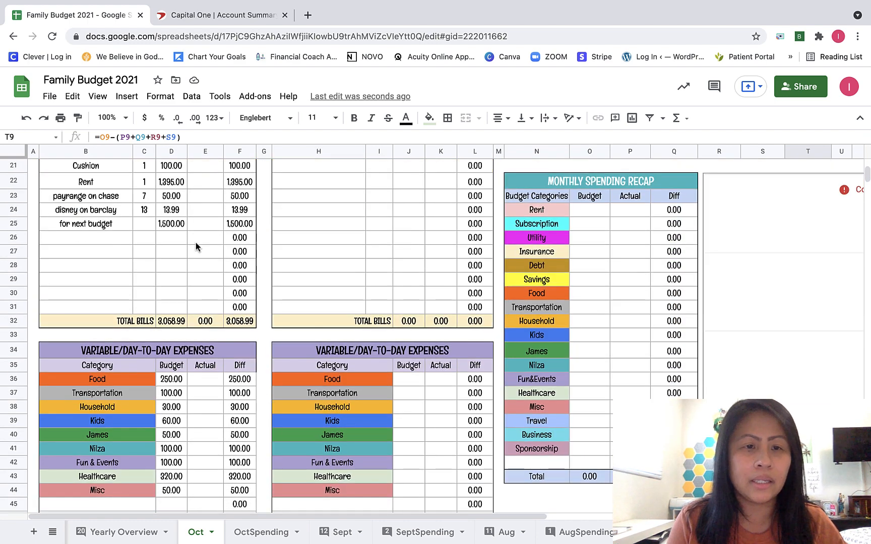
scroll(196, 246, down, 4)
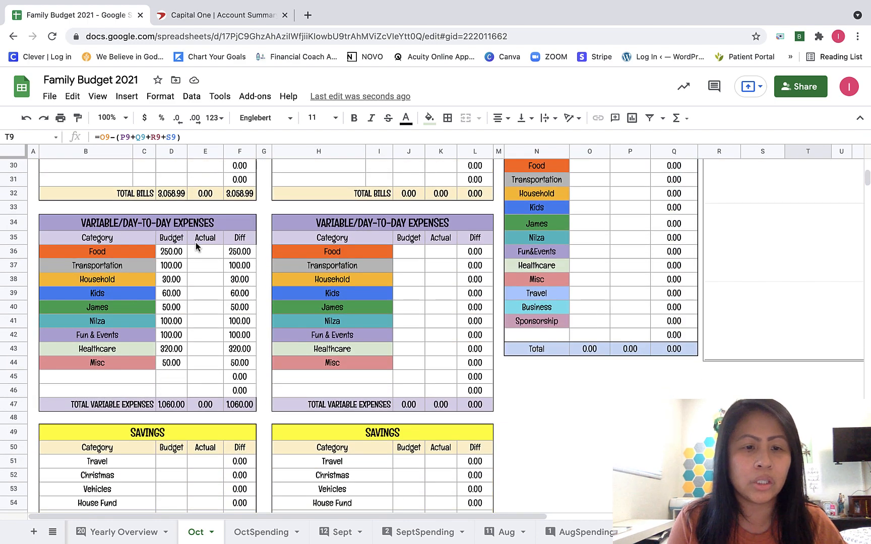
scroll(197, 246, up, 10)
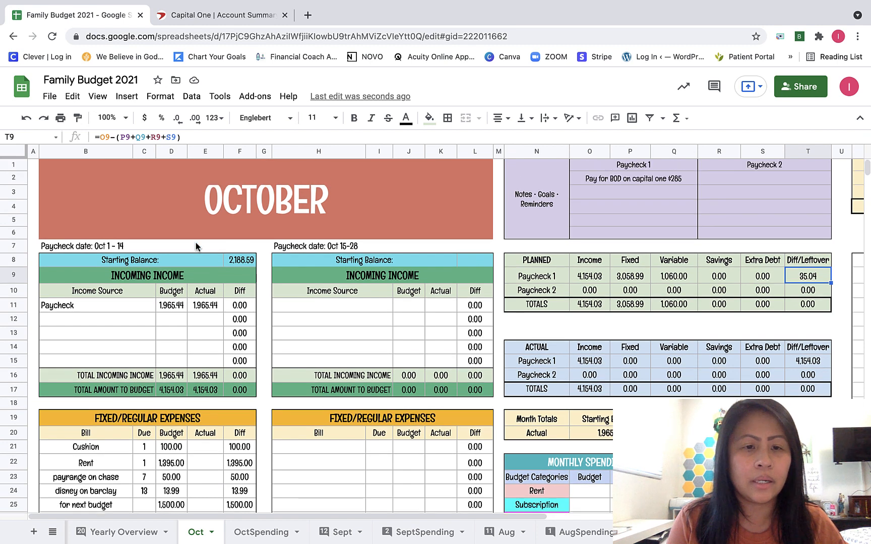
Set the Cushion budget to 135 in the Oct 1 - 14 Fixed/Regular Expenses.
scroll(203, 341, down, 2)
scroll(203, 340, down, 1)
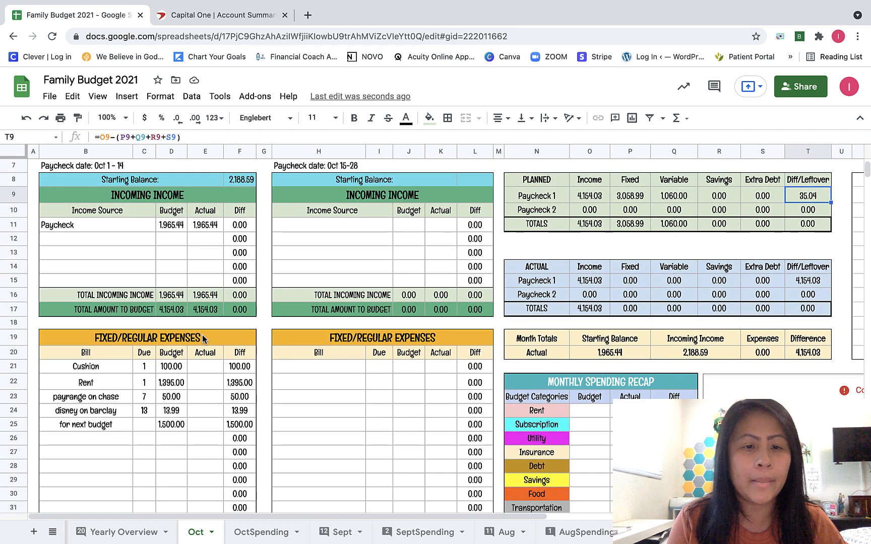
click(170, 425)
click(171, 372)
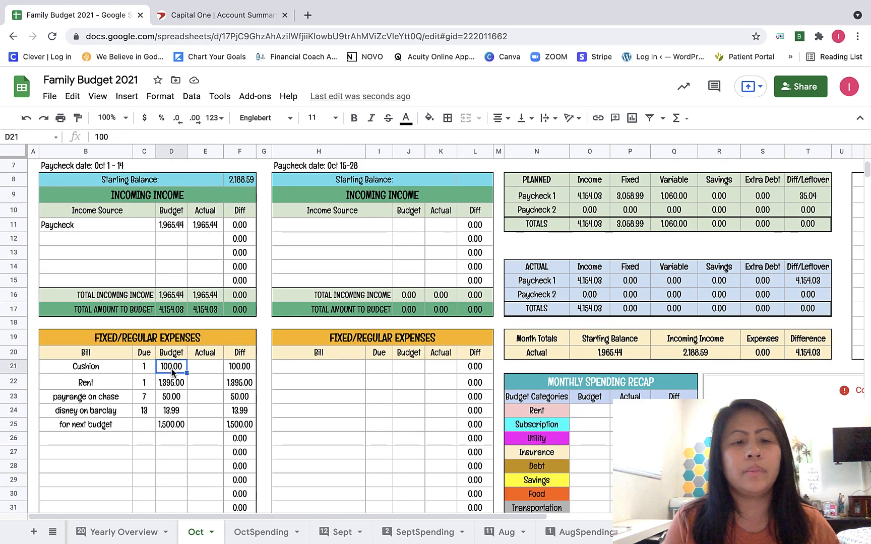
text(135)
key(Return)
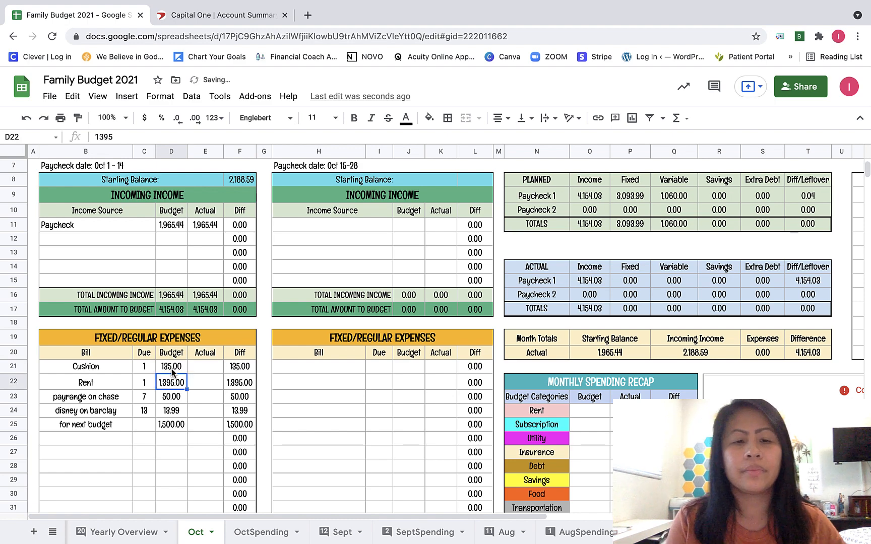
scroll(165, 444, down, 1)
scroll(165, 444, down, 6)
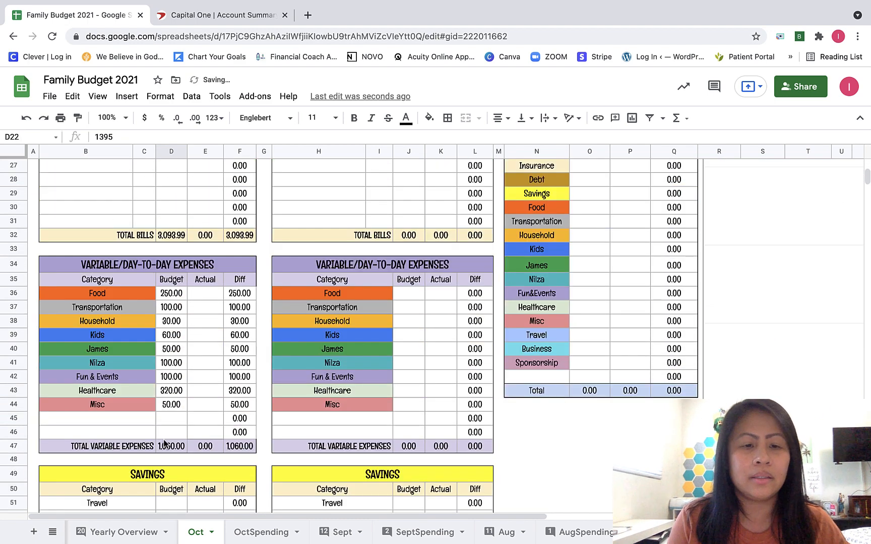
Set the Oct 1 - 14 budget of the personal category directly above Fun & Events to 75.
click(170, 368)
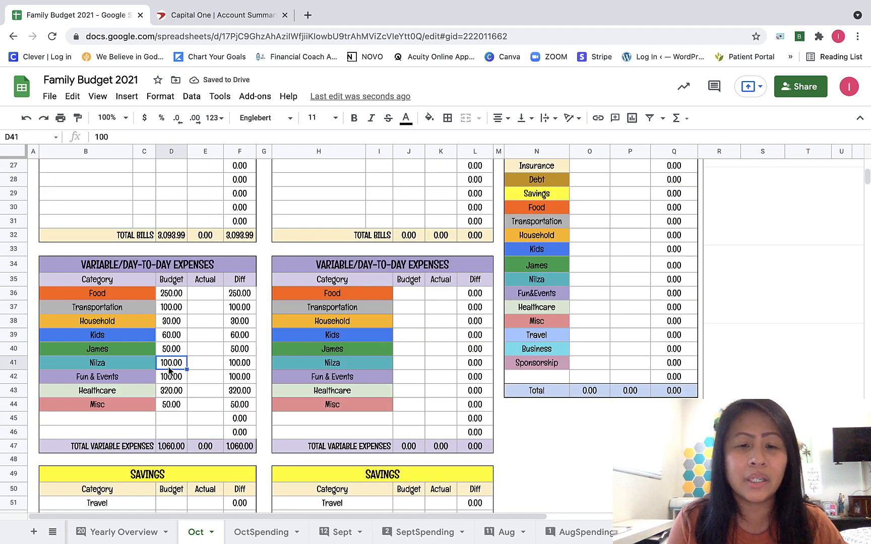
text(75)
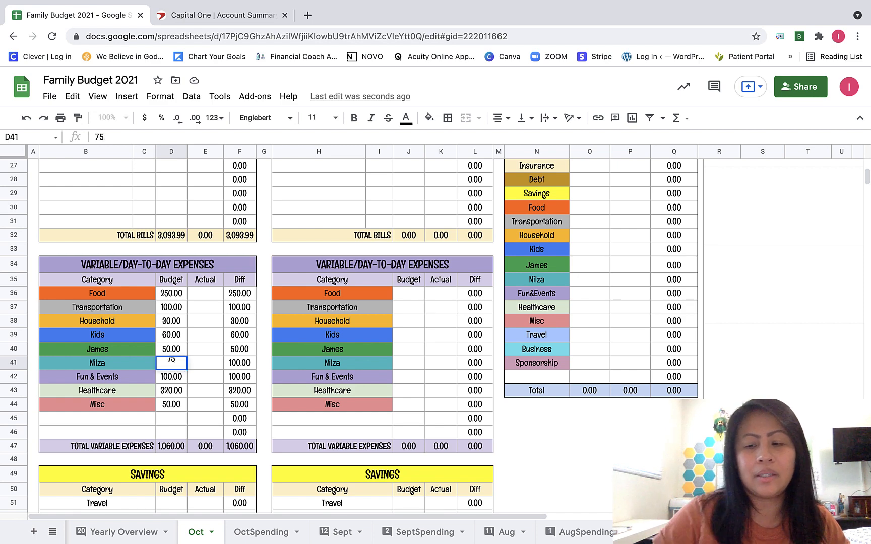
key(Return)
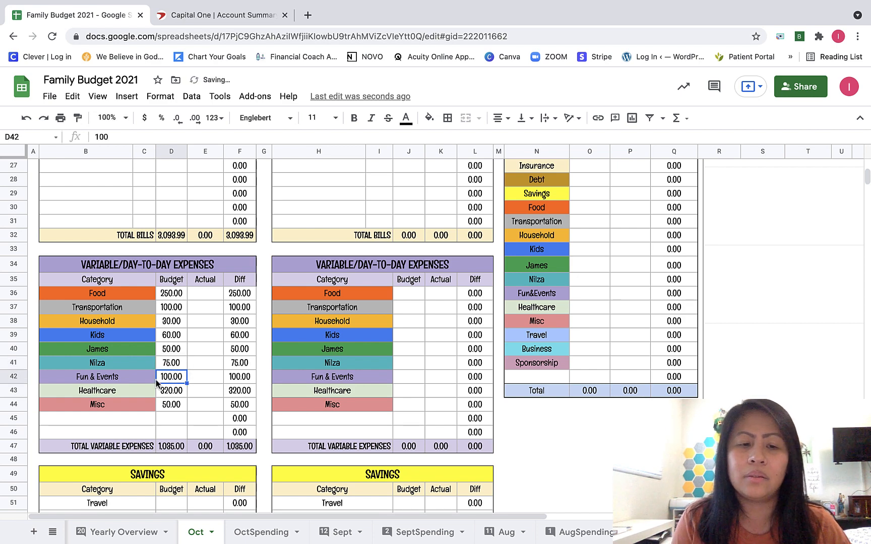
Check the Paycheck 1 planned leftover against the Oct 1 - 14 fixed and variable expense budgets.
scroll(176, 360, up, 6)
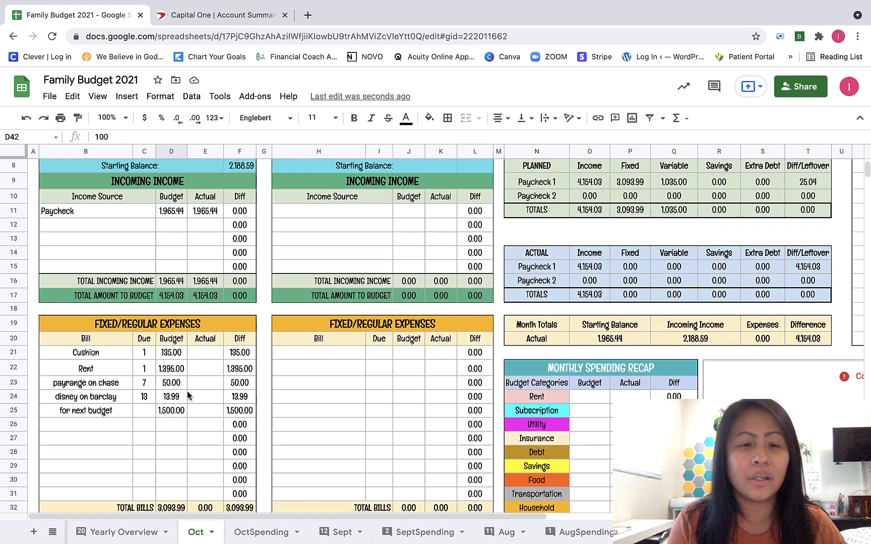
scroll(180, 381, down, 1)
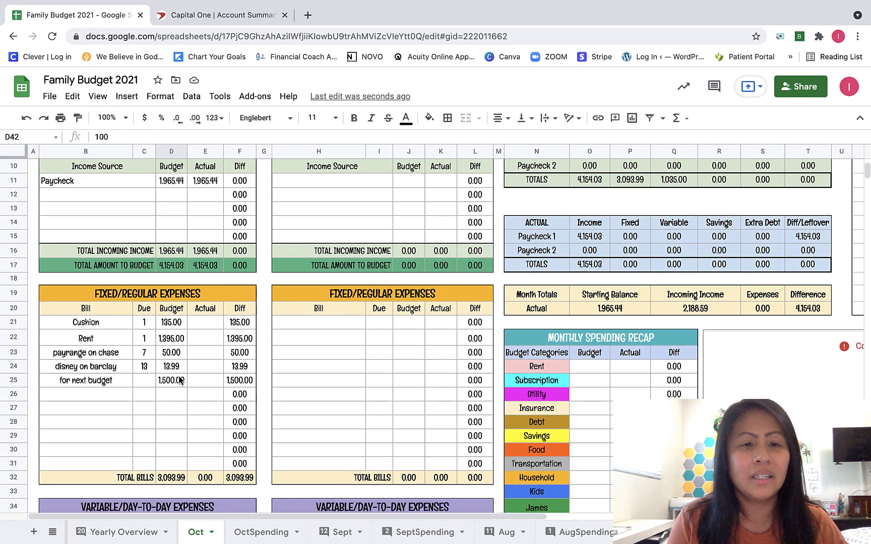
scroll(182, 361, down, 2)
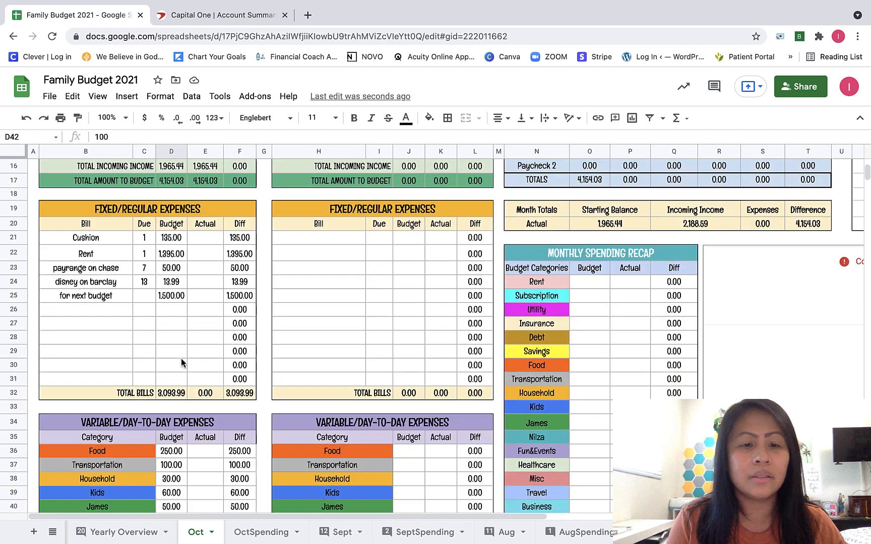
scroll(181, 359, down, 1)
scroll(181, 358, down, 1)
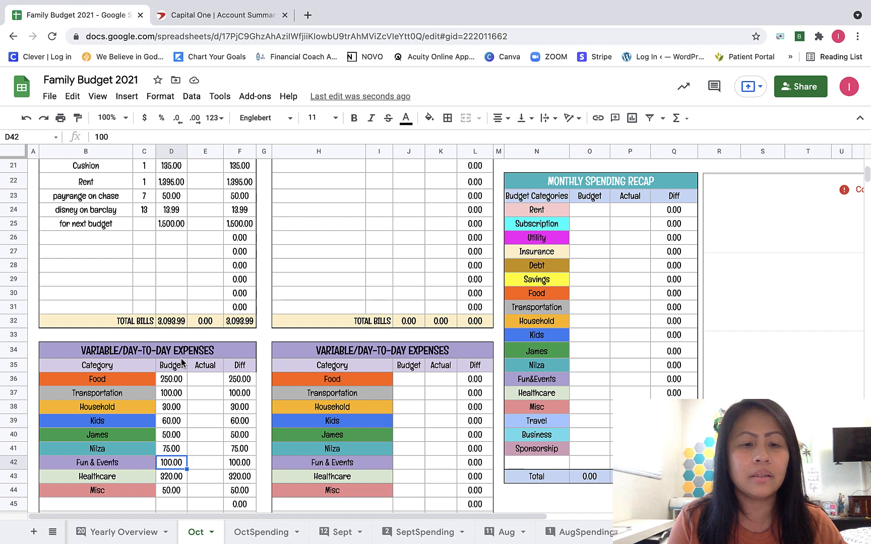
scroll(181, 358, up, 7)
scroll(181, 358, down, 4)
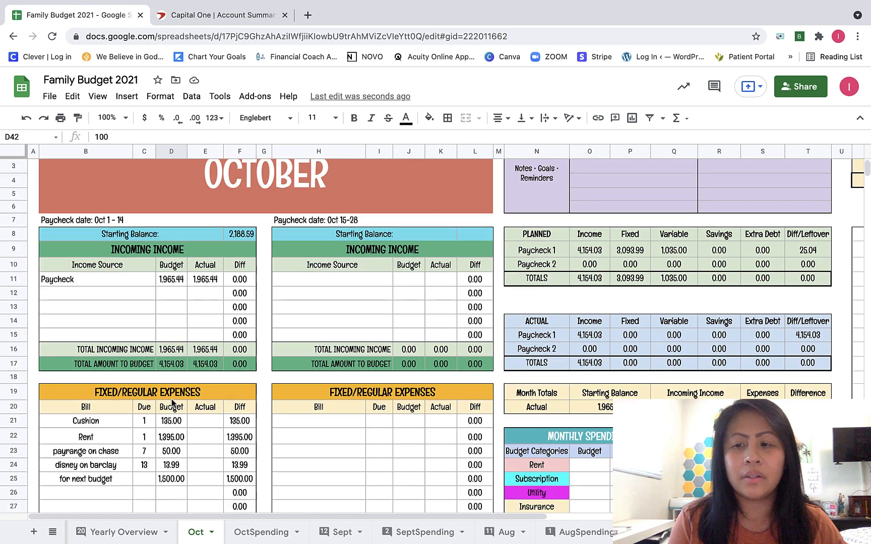
Set the Cushion budget to 160.04 in the Oct 1 - 14 Fixed/Regular Expenses.
click(171, 295)
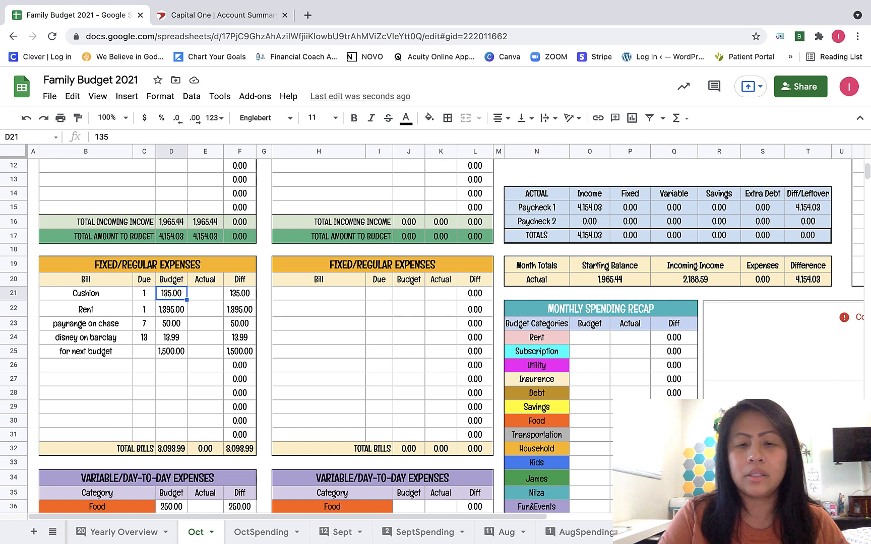
key(BackSpace)
scroll(173, 303, up, 2)
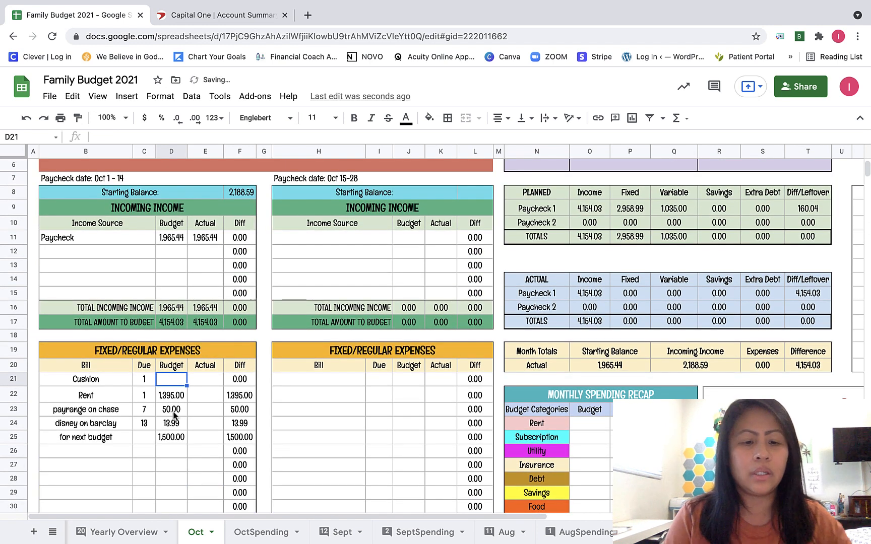
text(160)
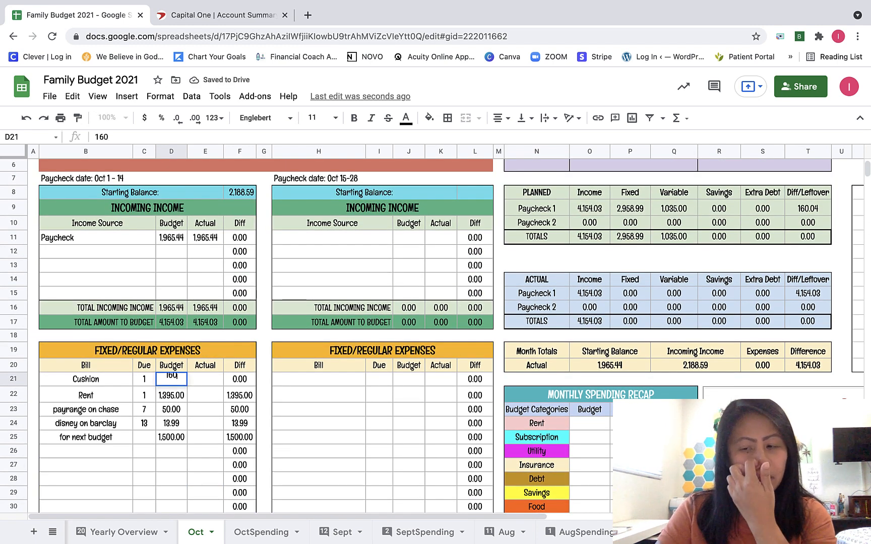
key(Return)
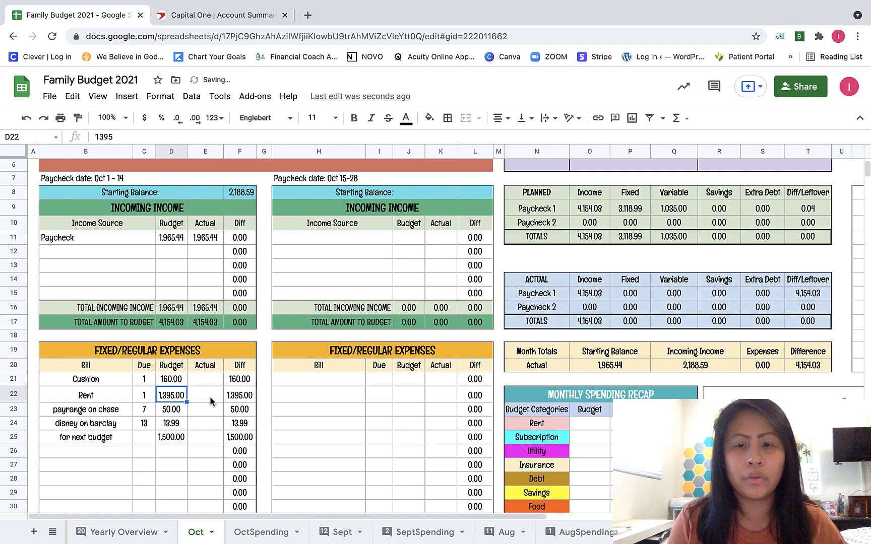
click(172, 381)
text(160)
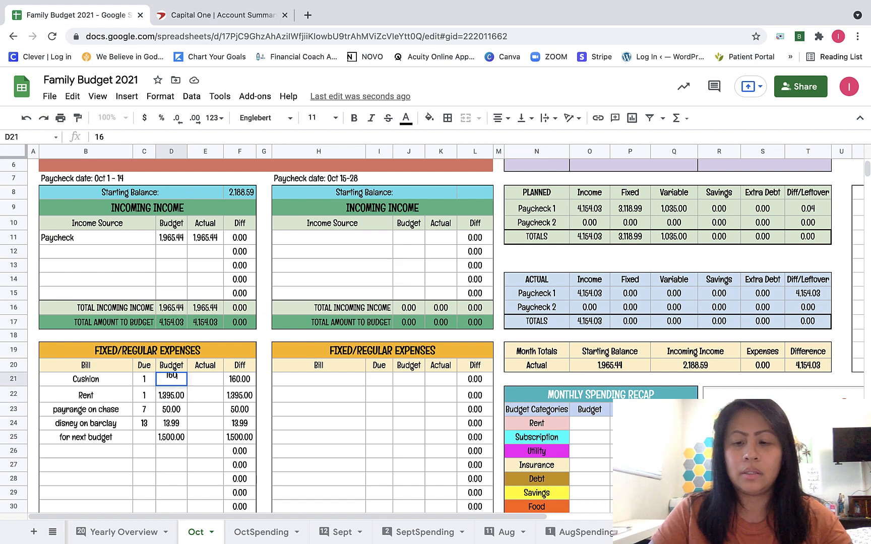
text(.04)
key(Return)
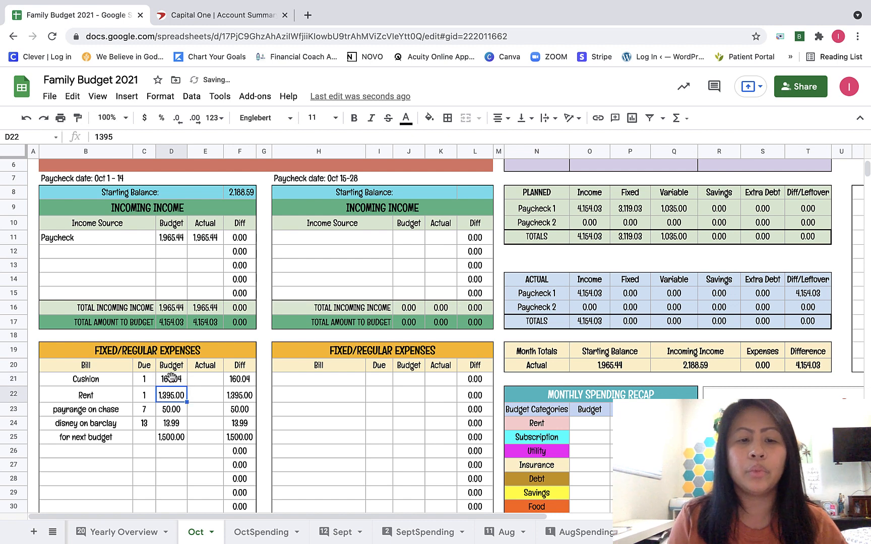
Examine the Oct 15 income entries, including the Child Tax Credit, in the Yearly Overview sheet.
click(174, 438)
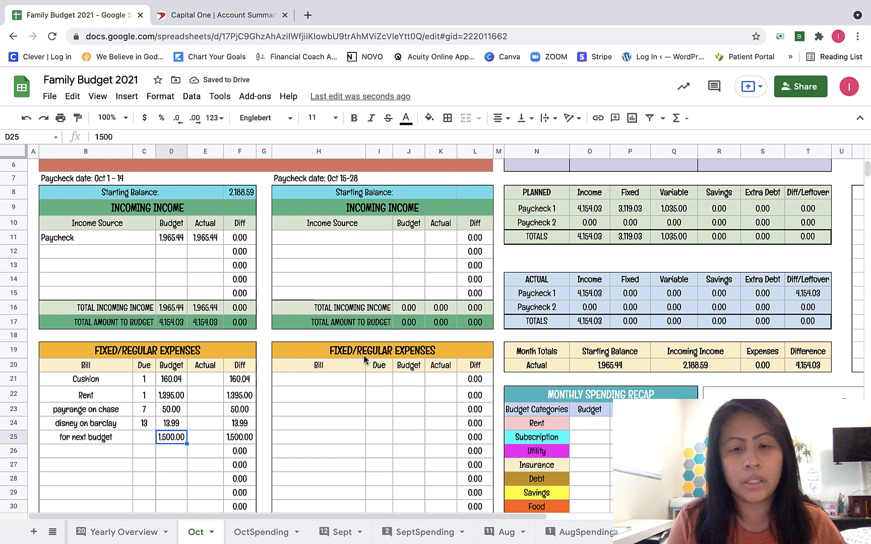
scroll(363, 355, down, 2)
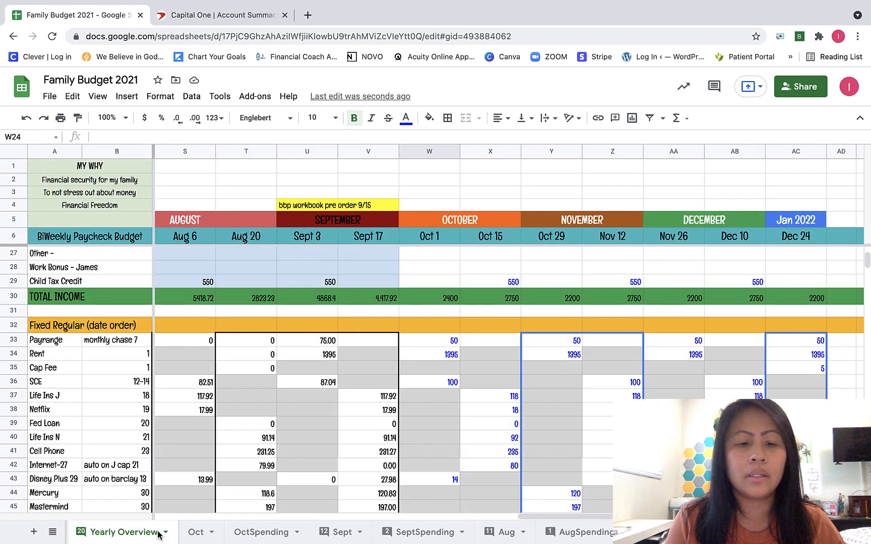
click(157, 533)
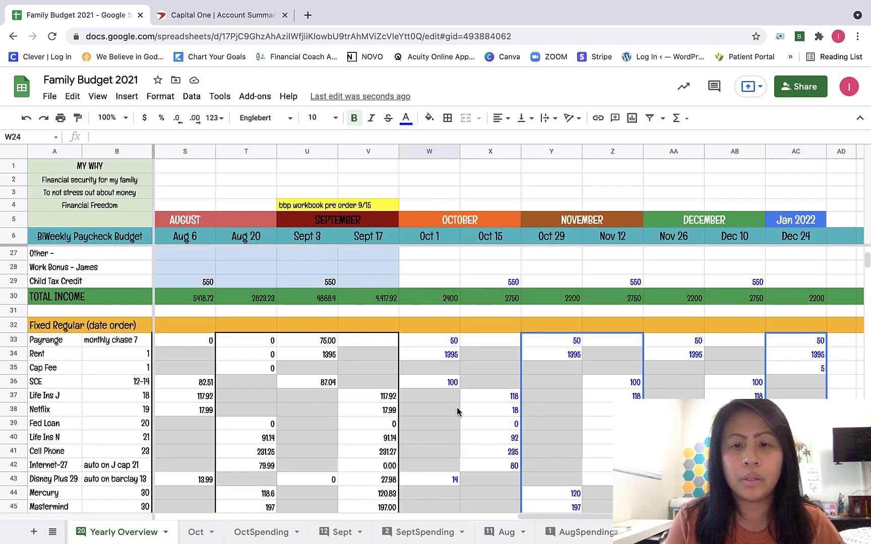
scroll(499, 280, down, 1)
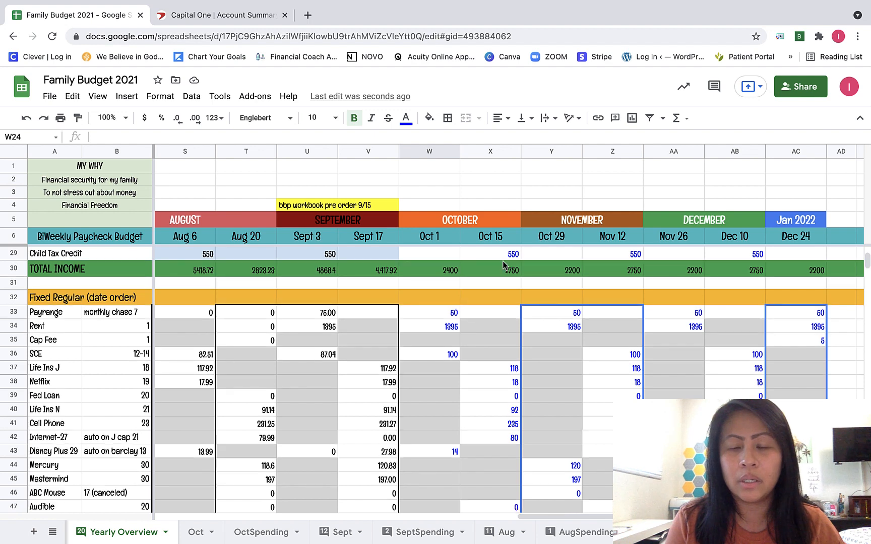
click(503, 256)
scroll(503, 258, up, 6)
scroll(502, 257, up, 1)
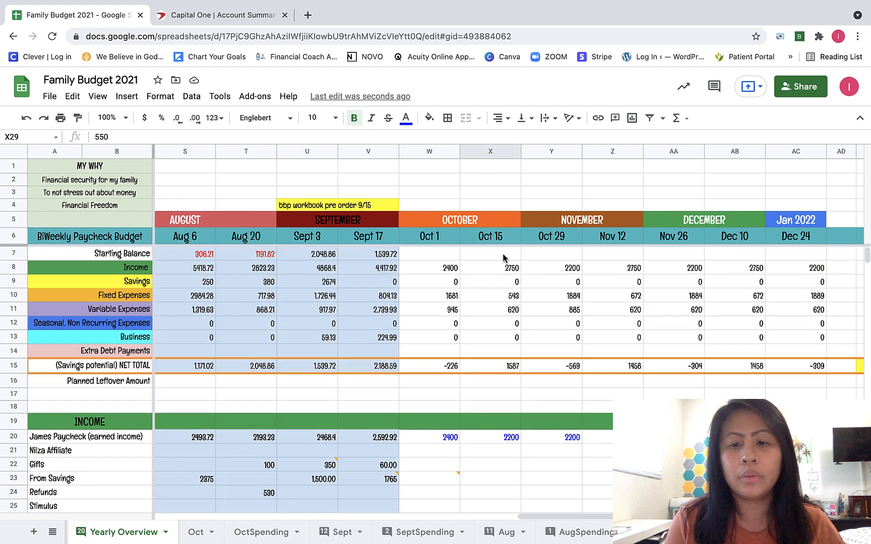
scroll(508, 318, down, 4)
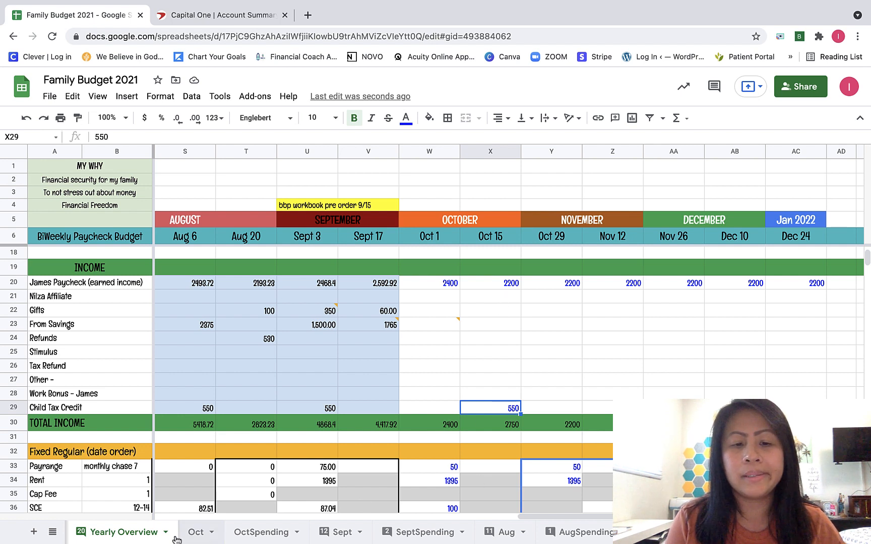
On the Oct sheet, enter Paycheck and Child tax credit as the Oct 15-28 income sources.
click(195, 532)
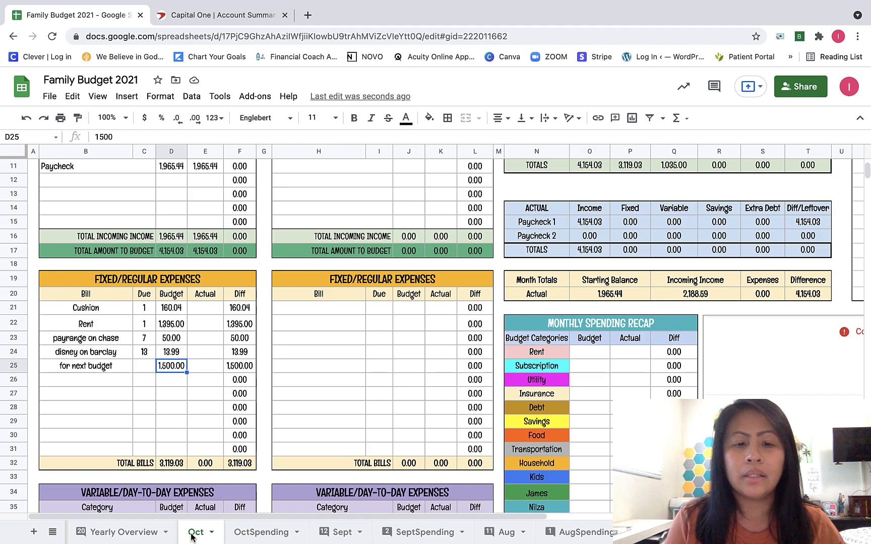
scroll(267, 382, down, 8)
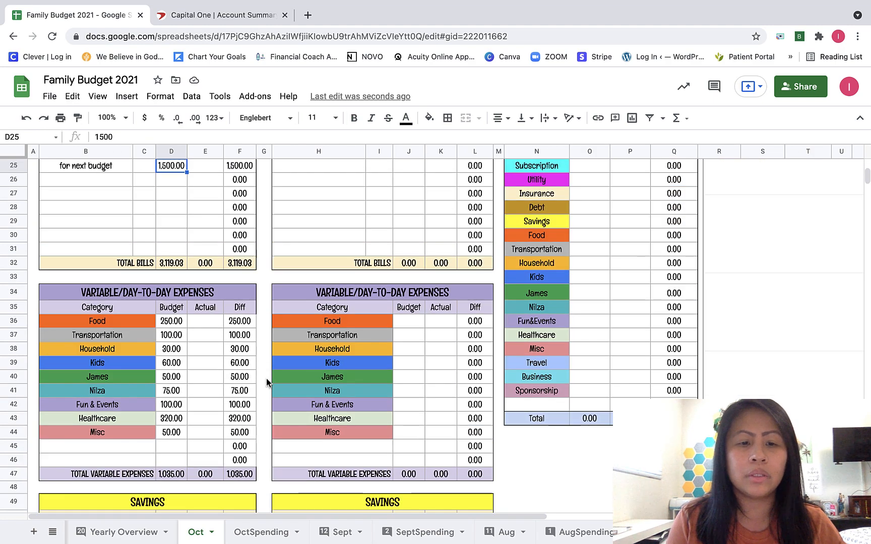
scroll(267, 382, up, 10)
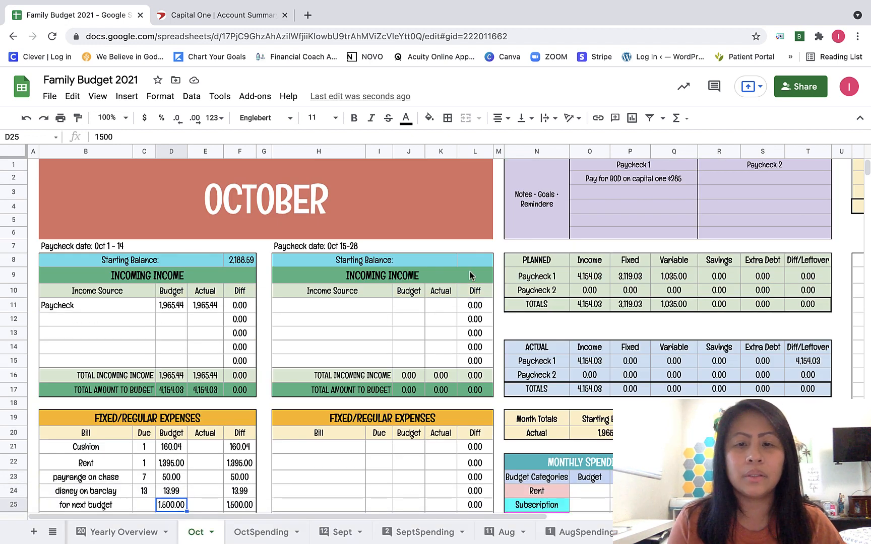
scroll(356, 294, down, 2)
click(351, 212)
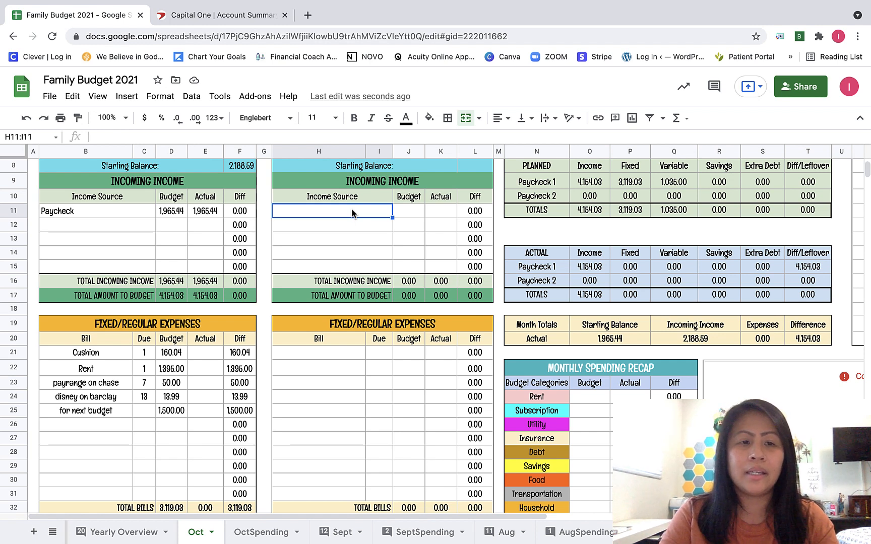
text(Paycheck)
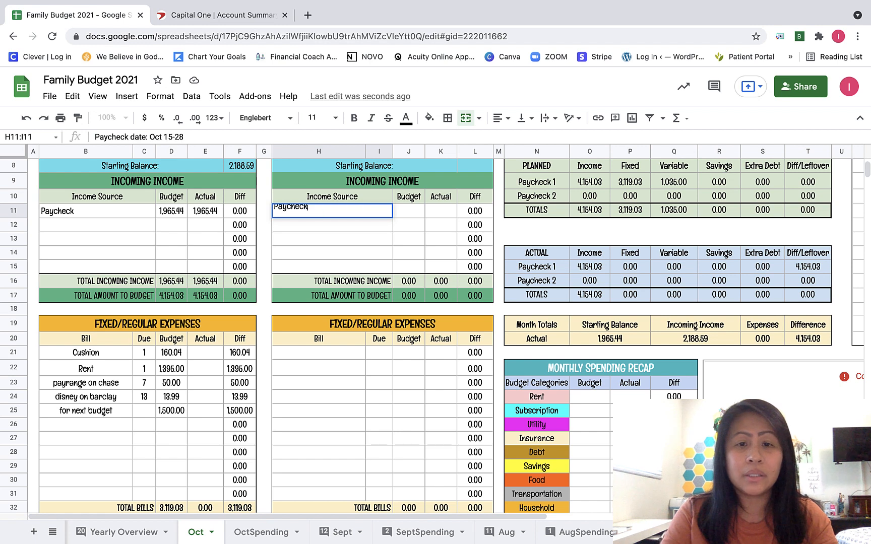
key(Tab)
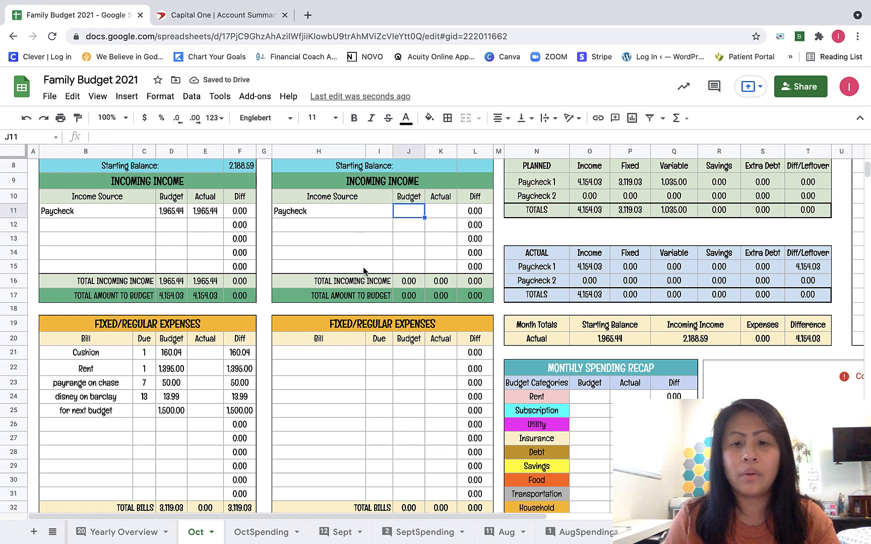
click(335, 227)
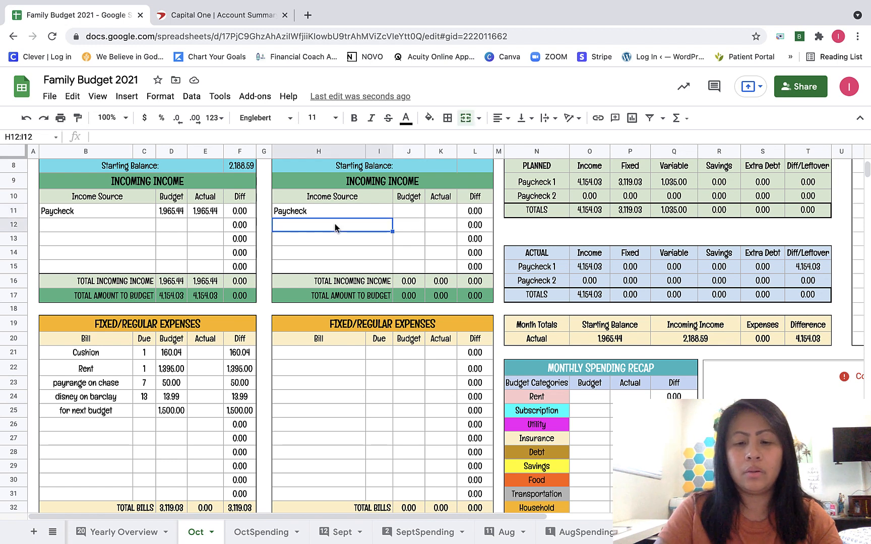
text(Child tax ch)
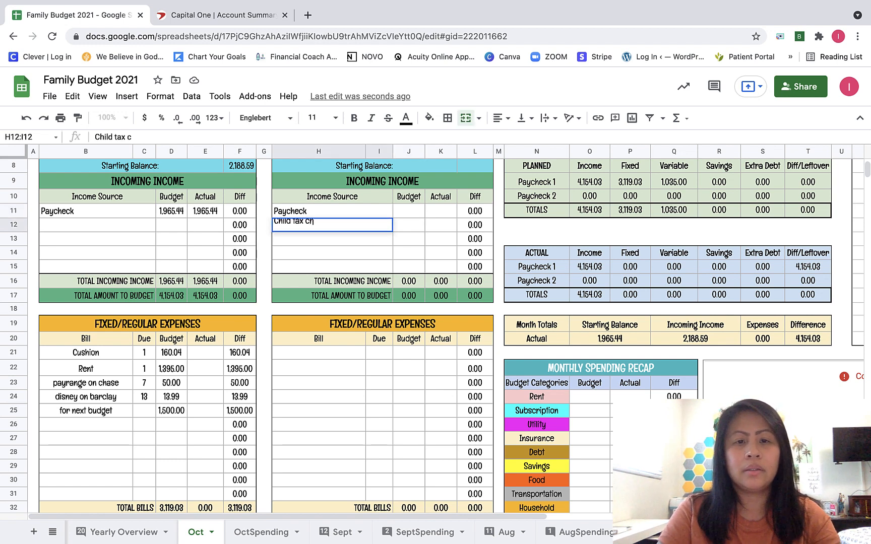
key(BackSpace)
text(redit)
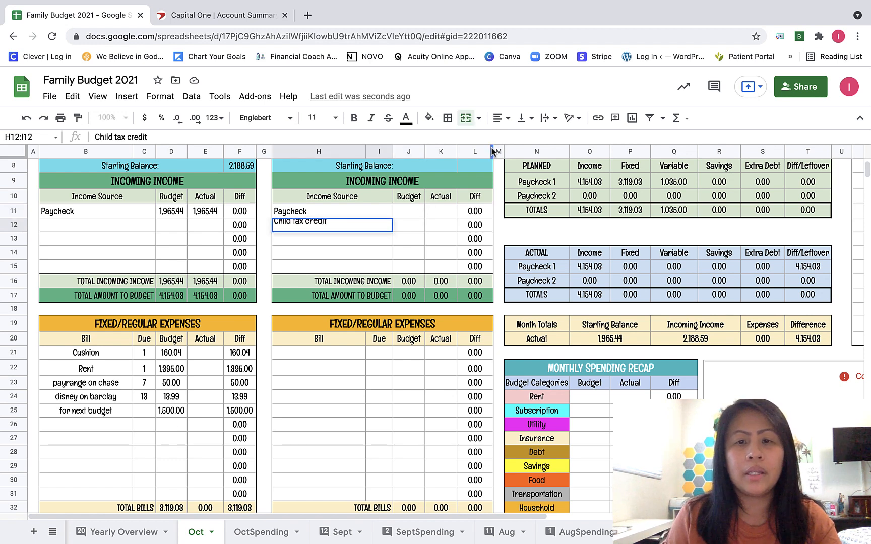
Set the Oct 15-28 Starting Balance to 1500.
click(471, 166)
text(1500)
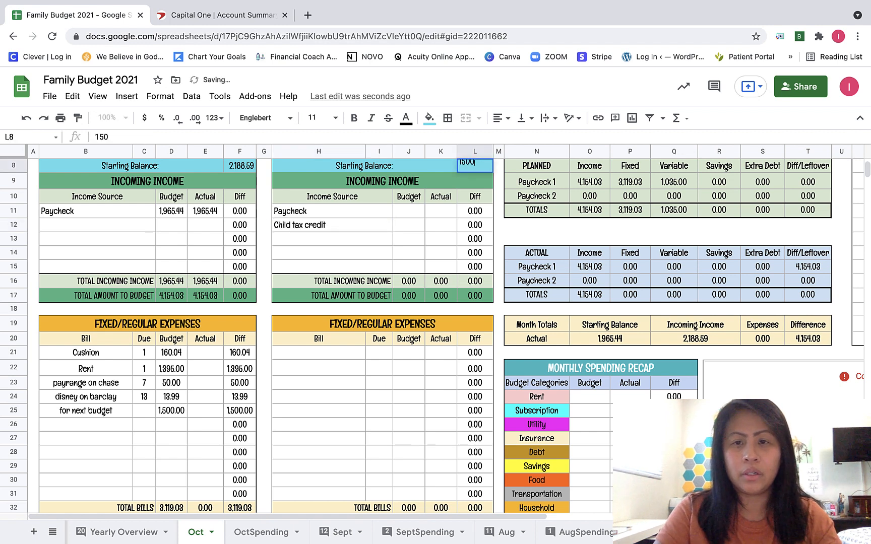
key(Return)
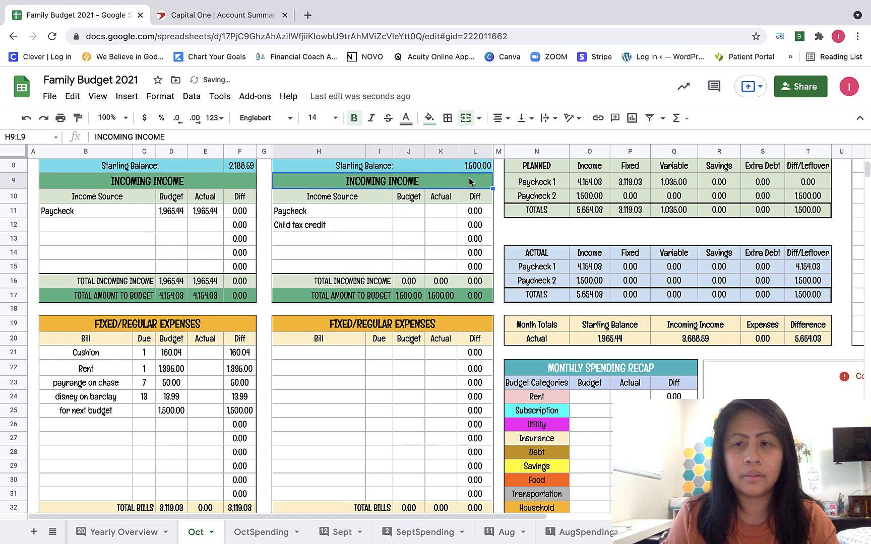
Set the budgeted amount of the Child tax credit to 550 in the Oct 15-28 Incoming Income.
click(436, 211)
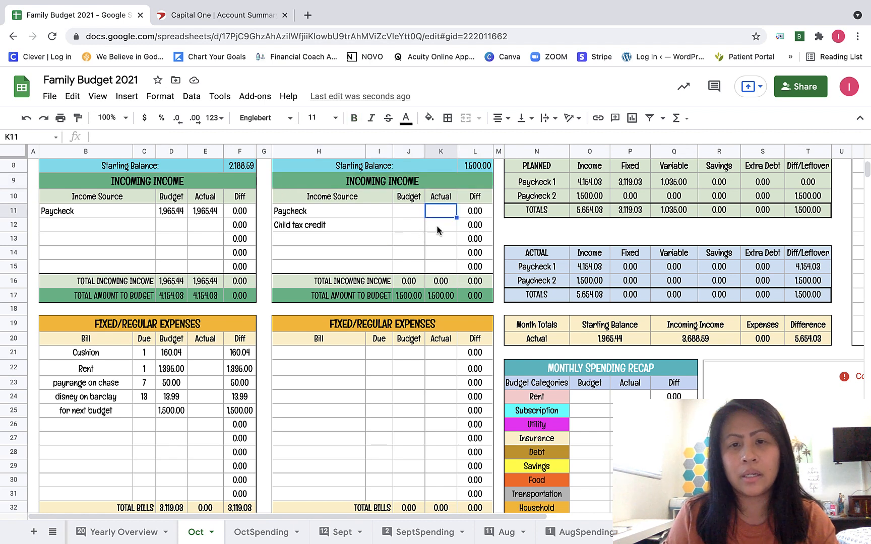
click(437, 226)
click(411, 226)
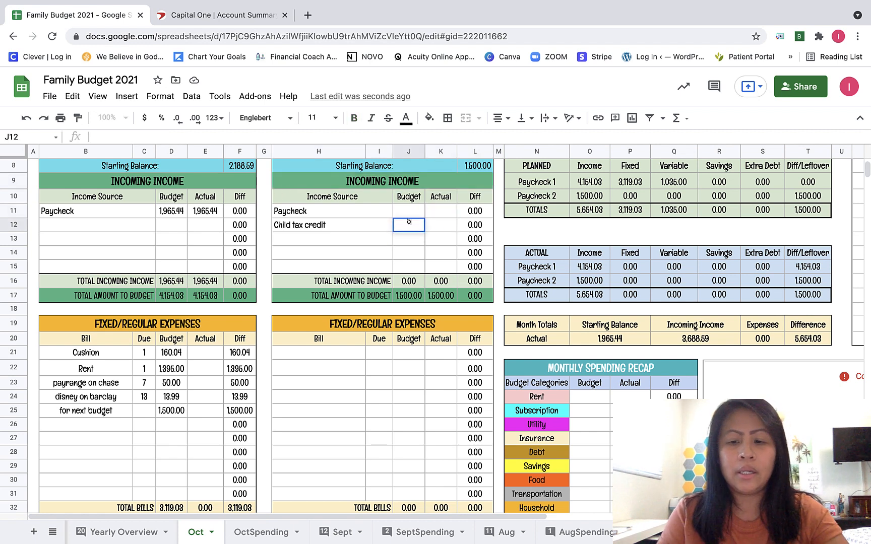
text(550)
key(Return)
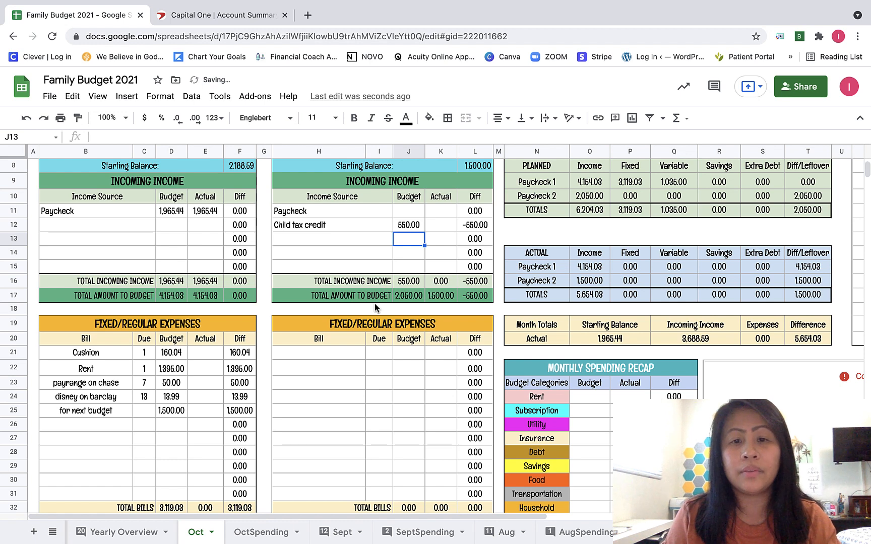
Examine the October fixed expenses in the Yearly Overview sheet, including the Oct 1 Sponsorship entry.
click(340, 354)
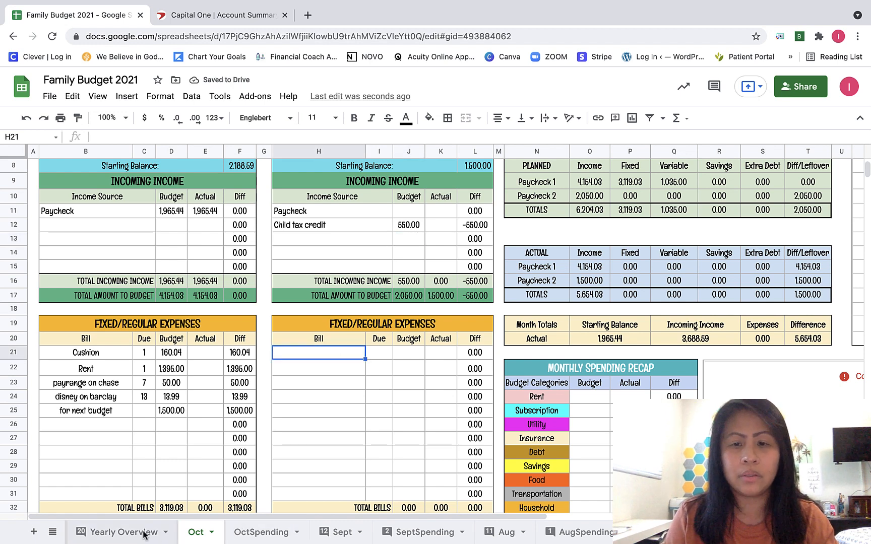
click(144, 532)
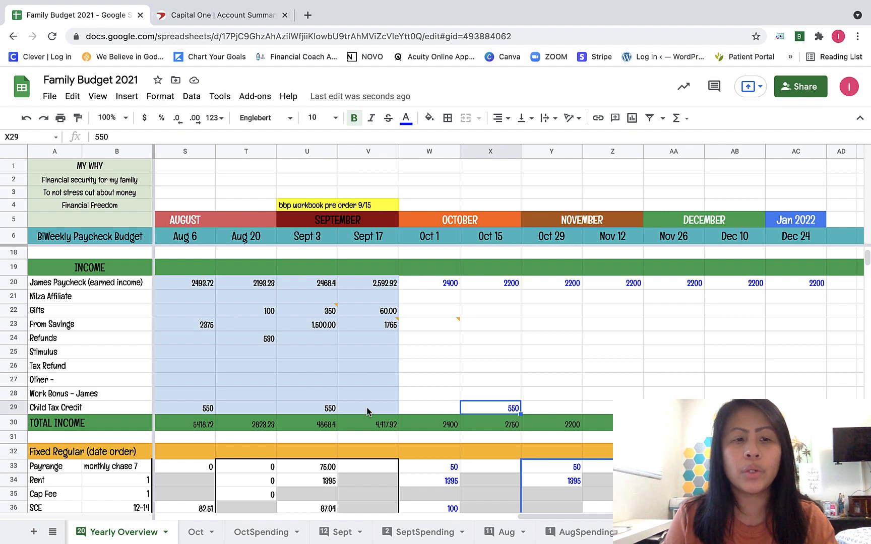
scroll(366, 407, up, 1)
scroll(367, 406, up, 3)
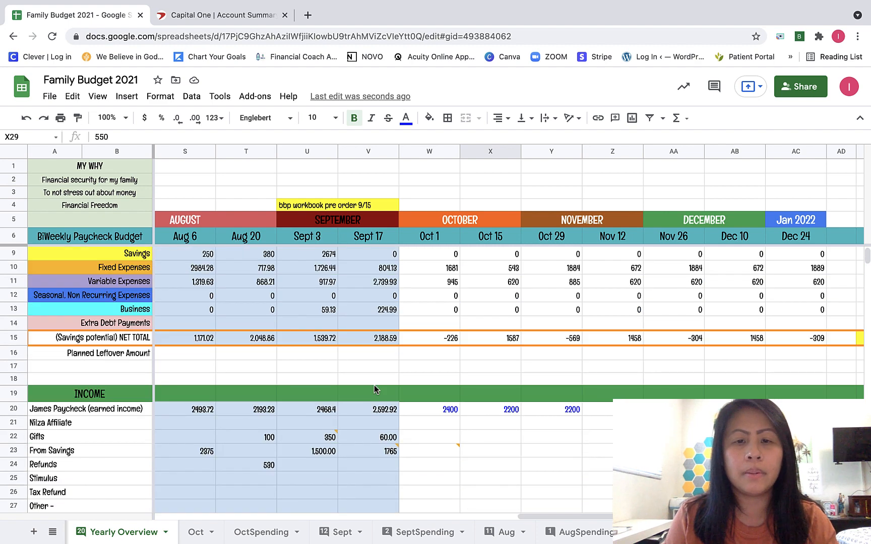
scroll(374, 385, down, 4)
scroll(373, 385, left, 2)
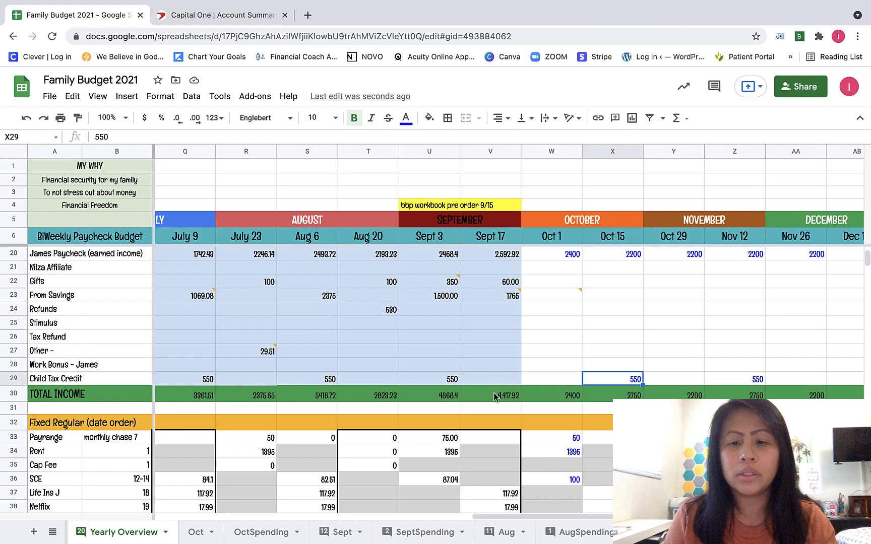
scroll(496, 396, down, 2)
scroll(592, 468, down, 4)
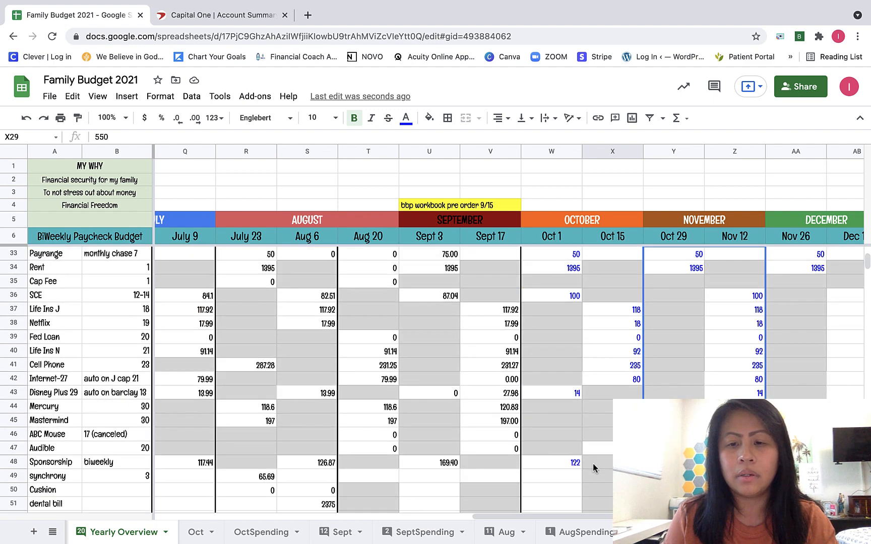
click(567, 463)
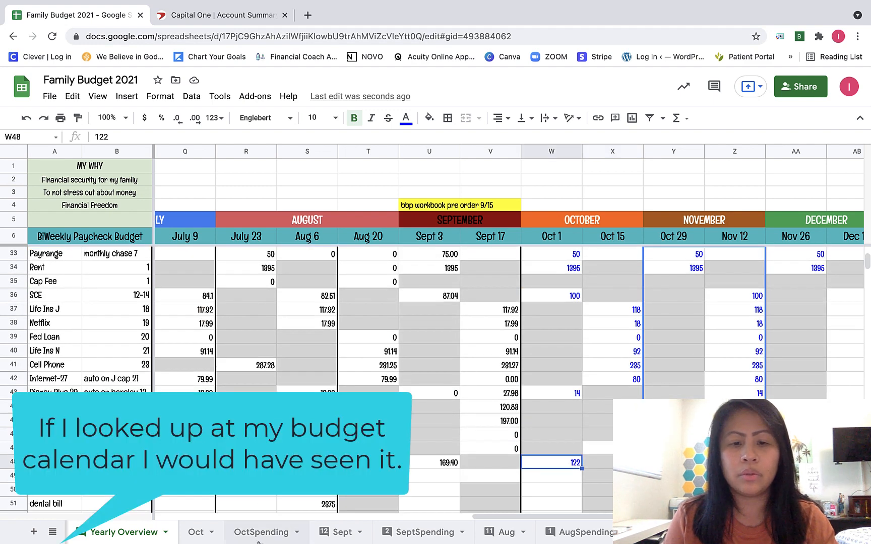
scroll(461, 454, down, 1)
On the Oct sheet, add the bill "sponsorhip" with a budget of 122 to the Oct 1 - 14 Fixed/Regular Expenses.
click(196, 532)
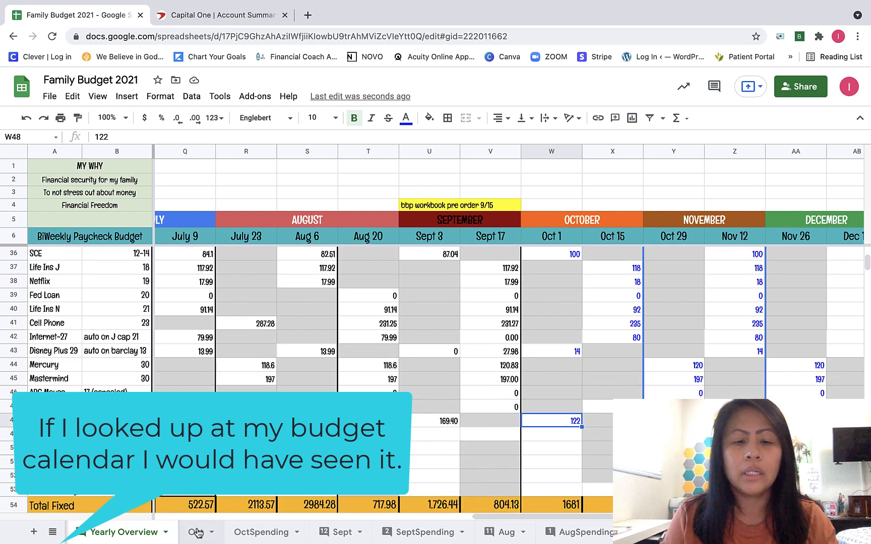
click(120, 425)
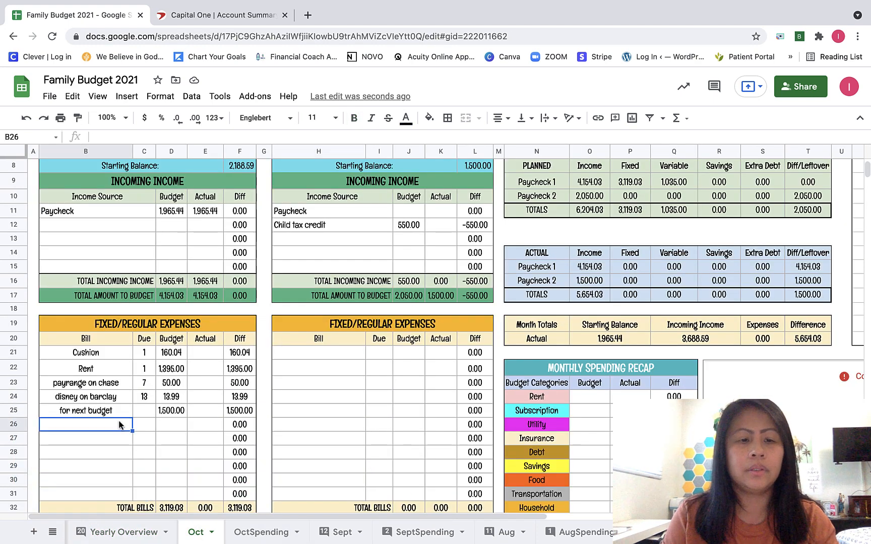
text(sponsor)
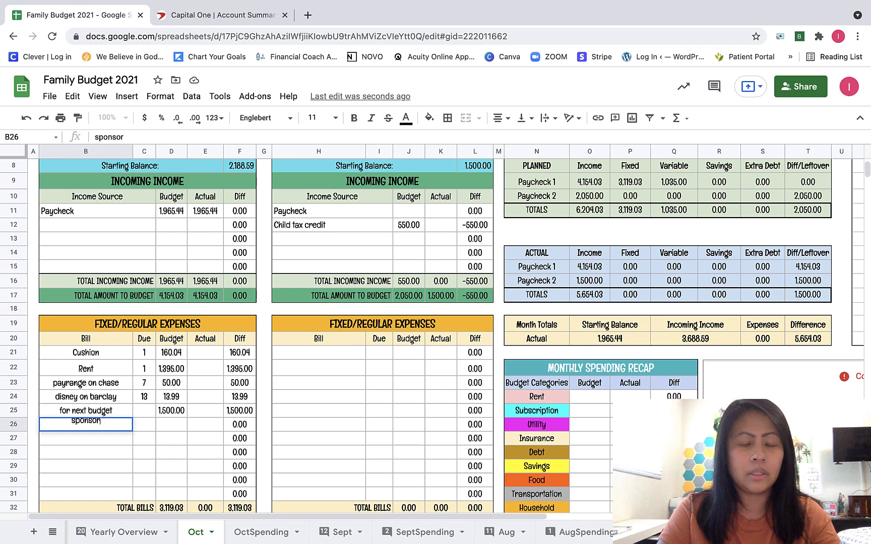
text(hip)
key(Tab)
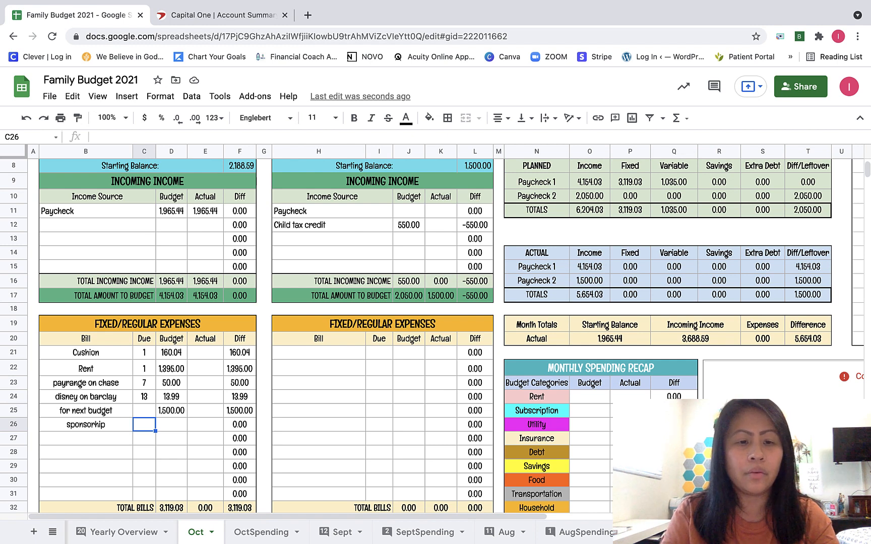
key(Right)
text(122)
key(Return)
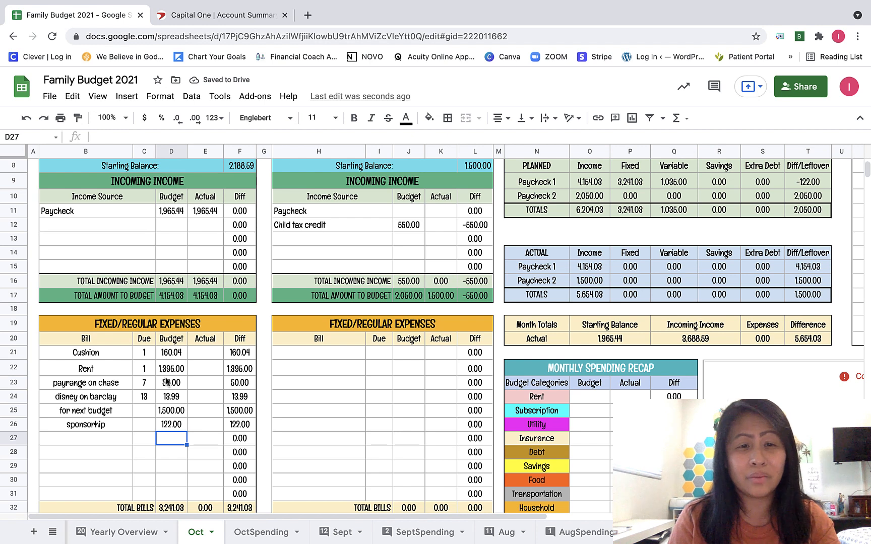
Set the Cushion budget in the Oct 1 - 14 Fixed/Regular Expenses to 100.
click(172, 355)
key(Delete)
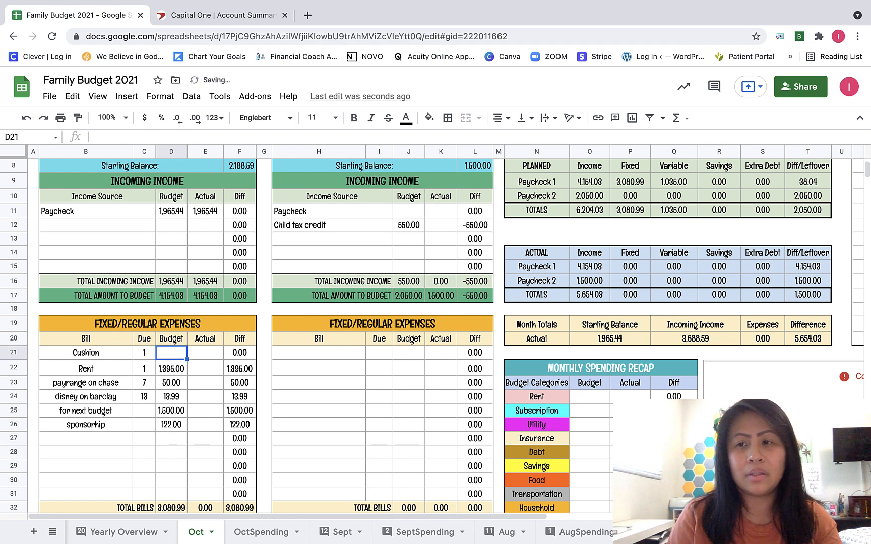
text(100)
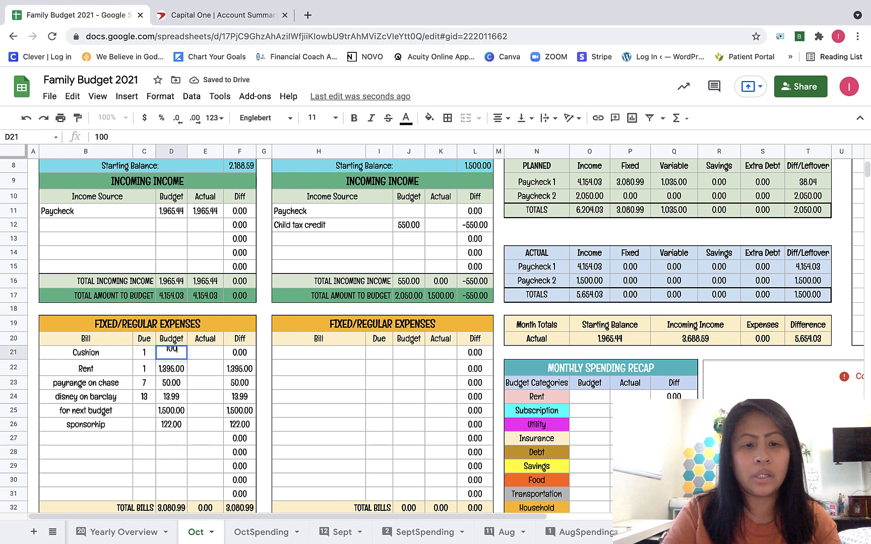
key(Return)
Set the budget of the personal spending category in row 41 of the Oct 1 - 14 Variable/Day-to-Day Expenses to 50.
scroll(164, 373, down, 5)
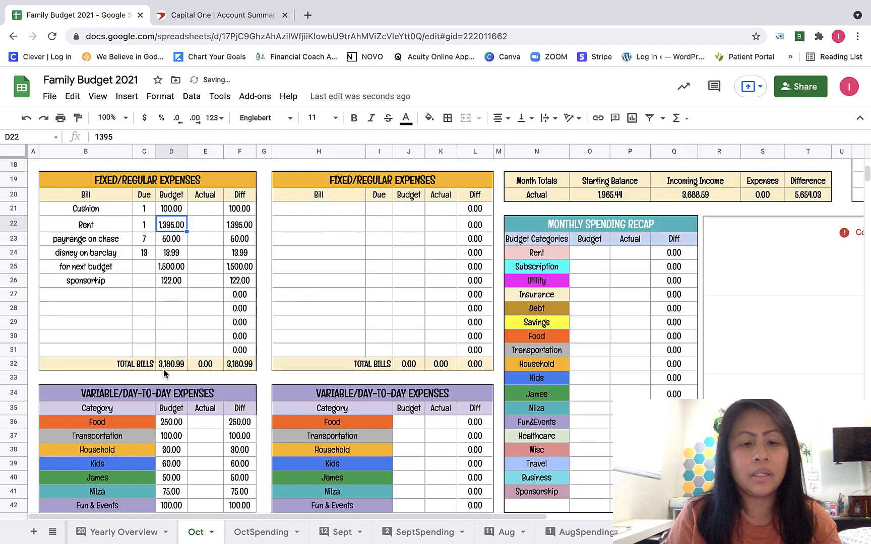
scroll(165, 373, down, 2)
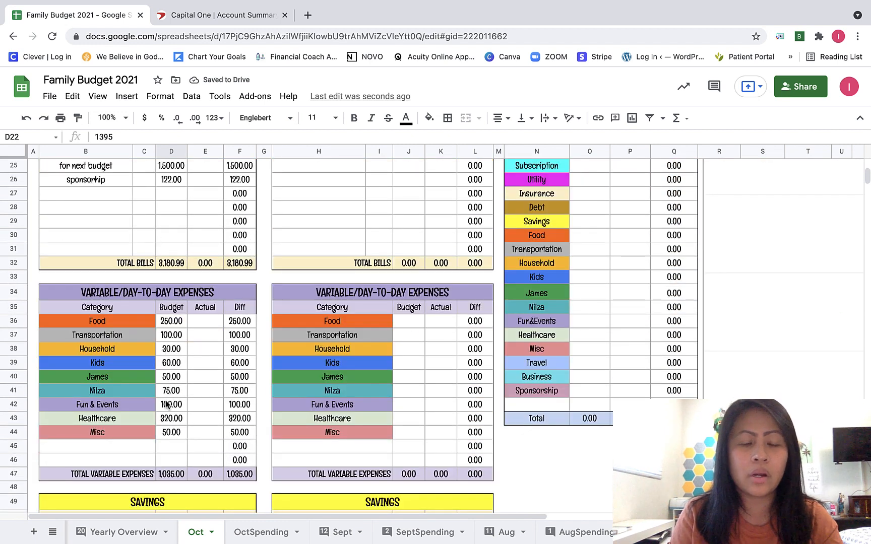
click(166, 403)
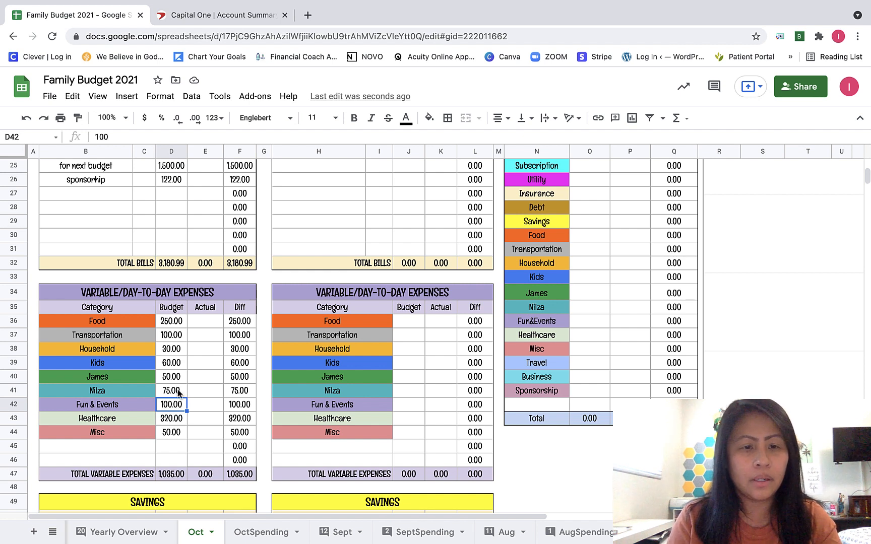
click(179, 393)
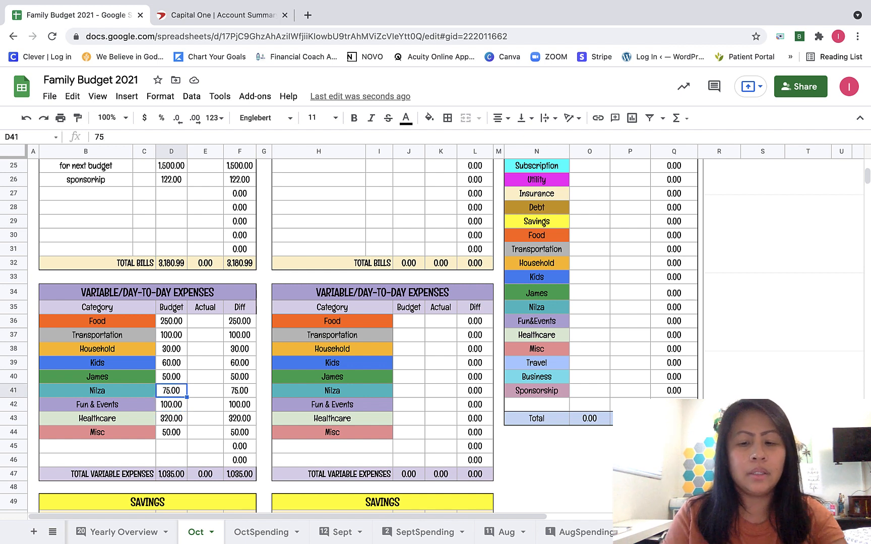
text(50)
key(Return)
scroll(184, 395, up, 5)
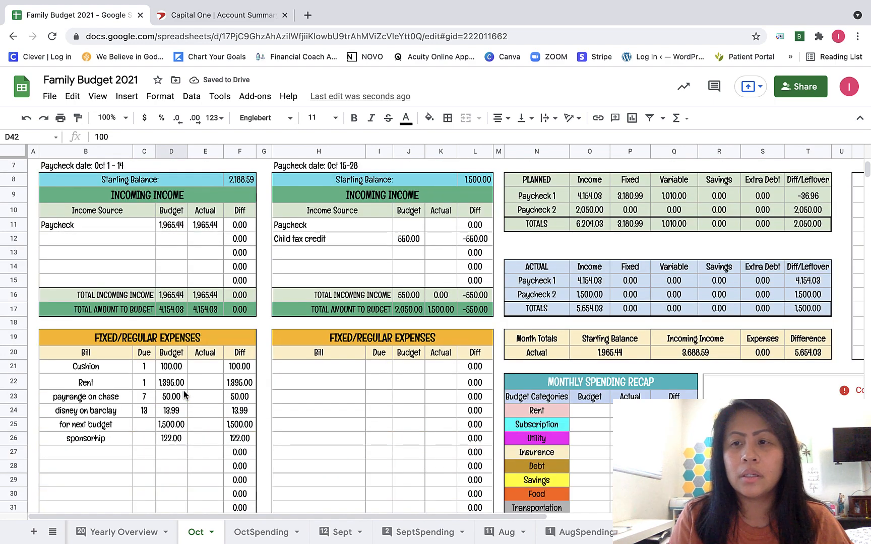
Set the Fun & Events budget in the Oct 1 - 14 Variable/Day-to-Day Expenses to 80.
scroll(184, 395, down, 7)
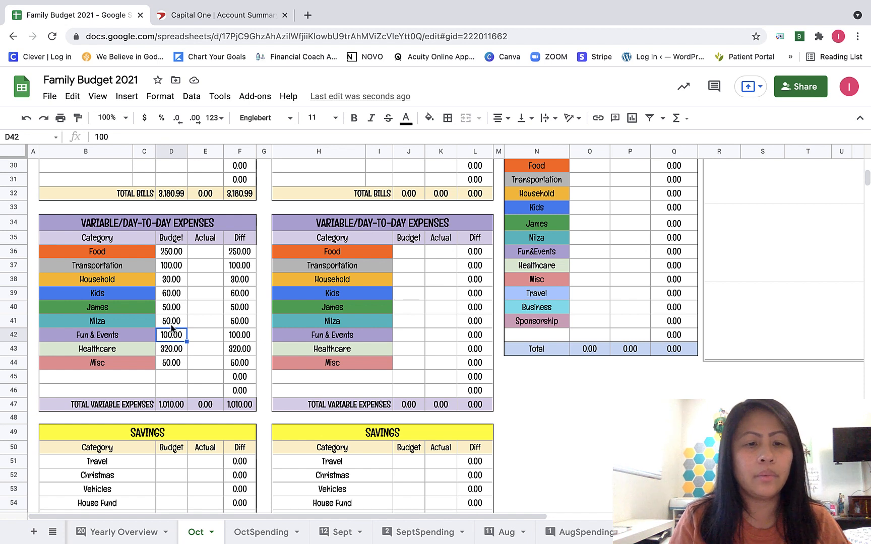
click(175, 297)
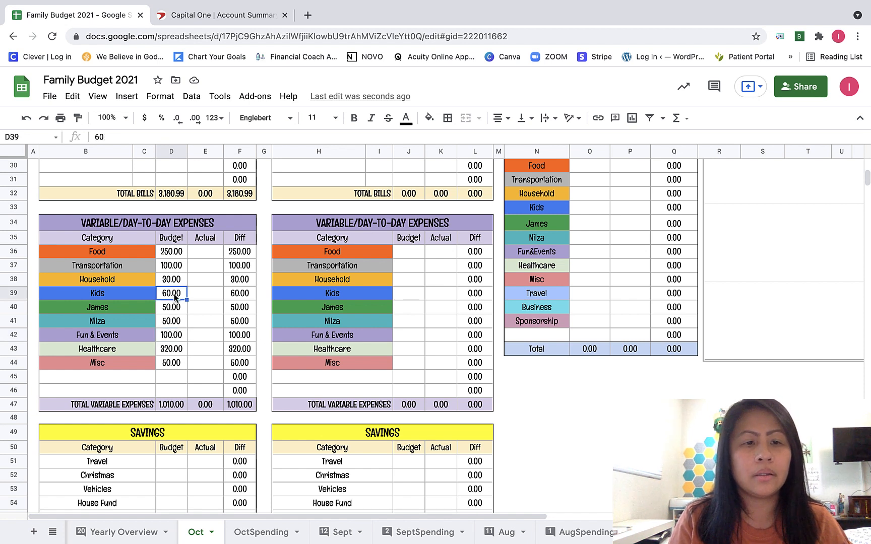
click(169, 337)
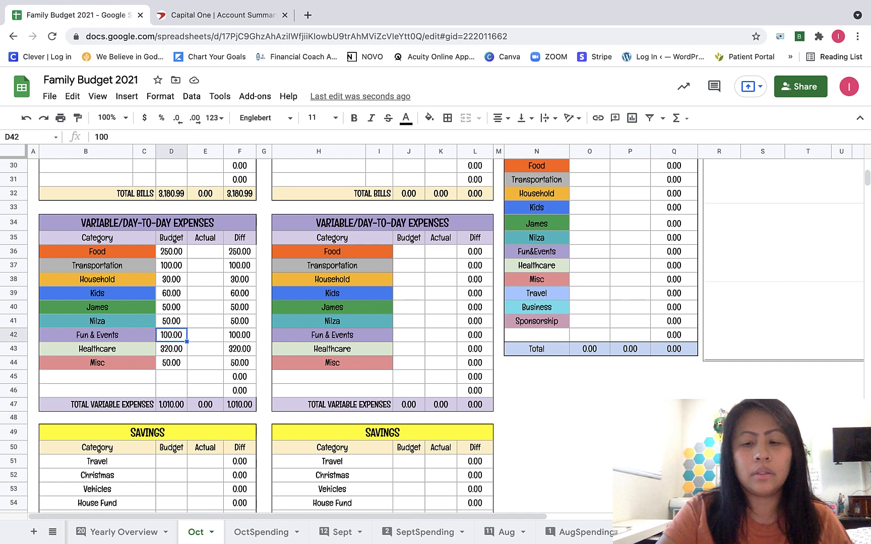
double_click(169, 337)
key(Return)
scroll(169, 343, up, 5)
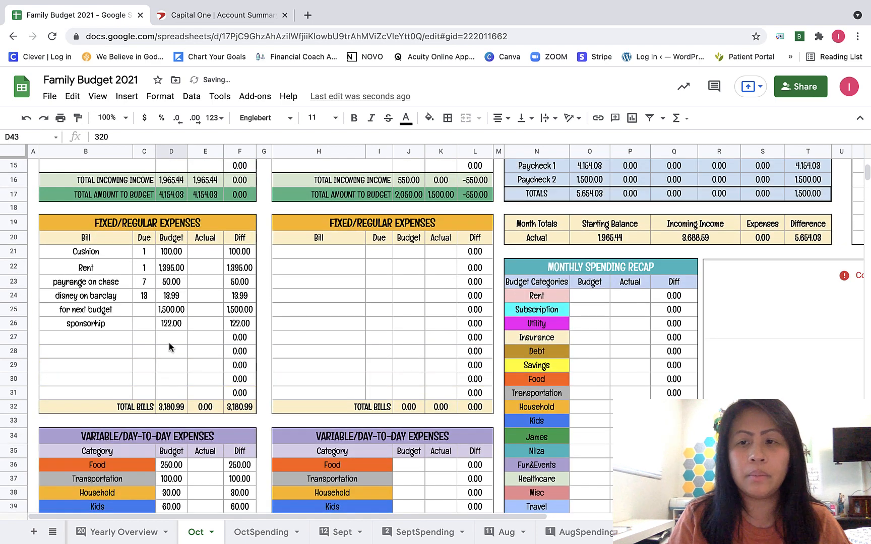
scroll(169, 343, up, 3)
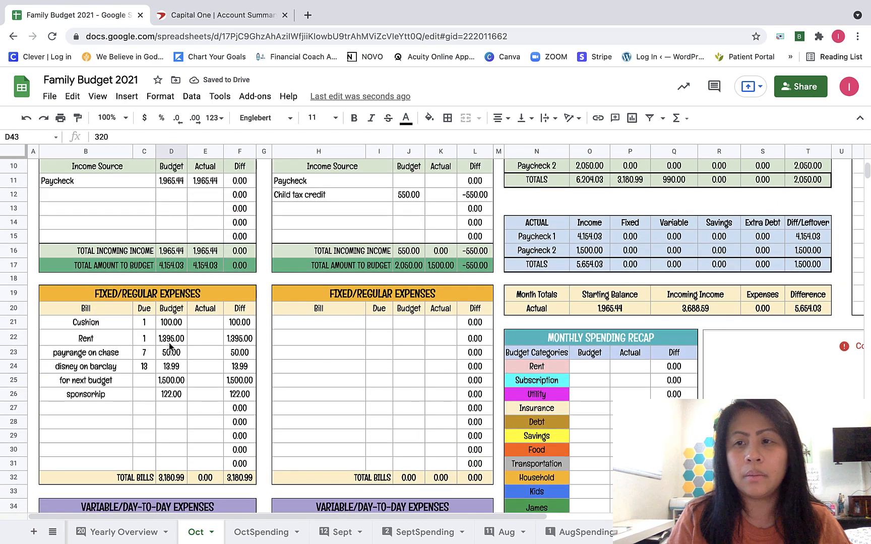
scroll(170, 346, up, 2)
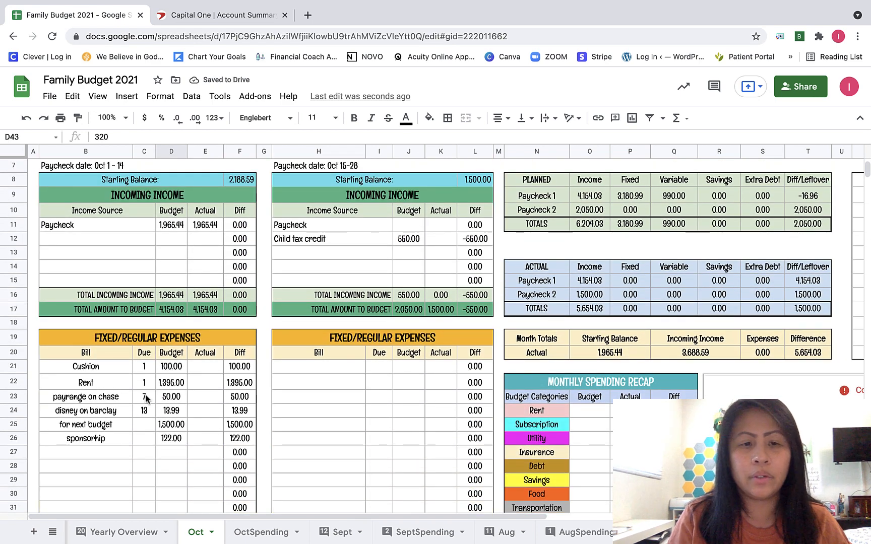
Set the Misc budget in the Oct 1 - 14 Variable/Day-to-Day Expenses to 35.
scroll(146, 399, down, 6)
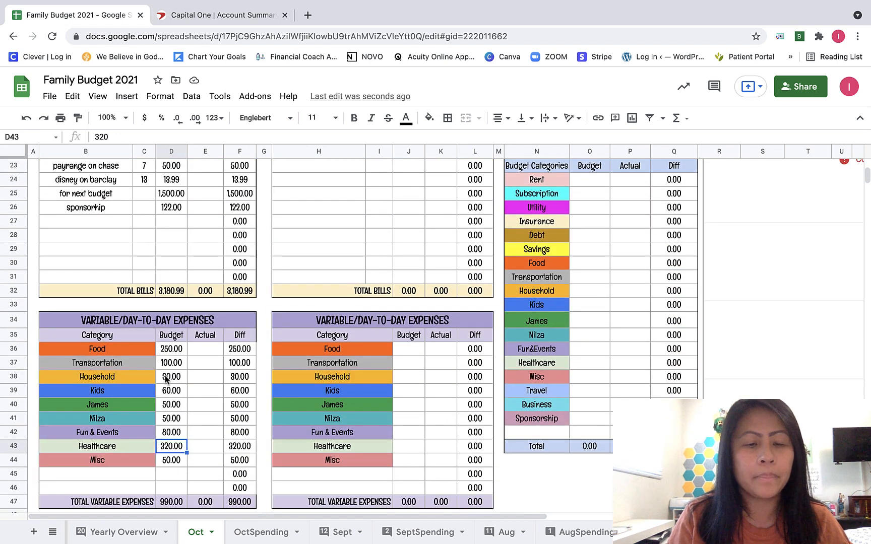
click(166, 379)
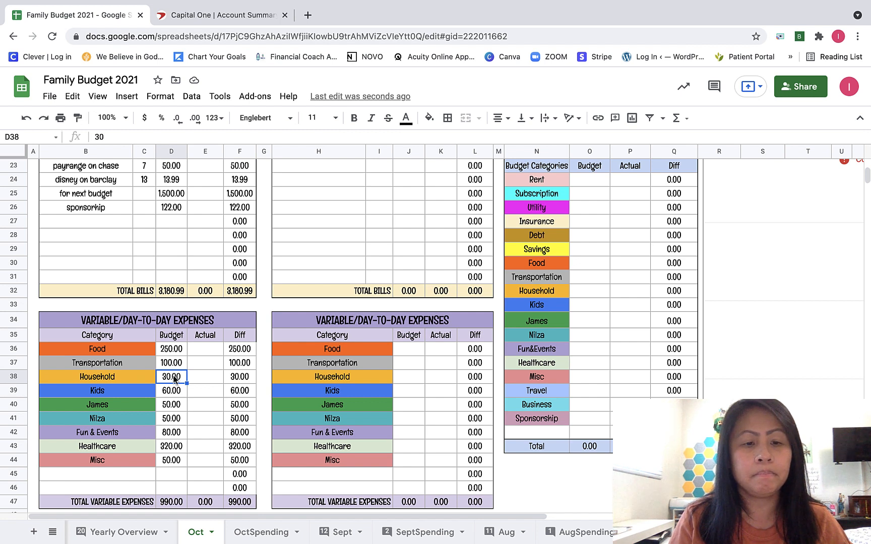
click(167, 448)
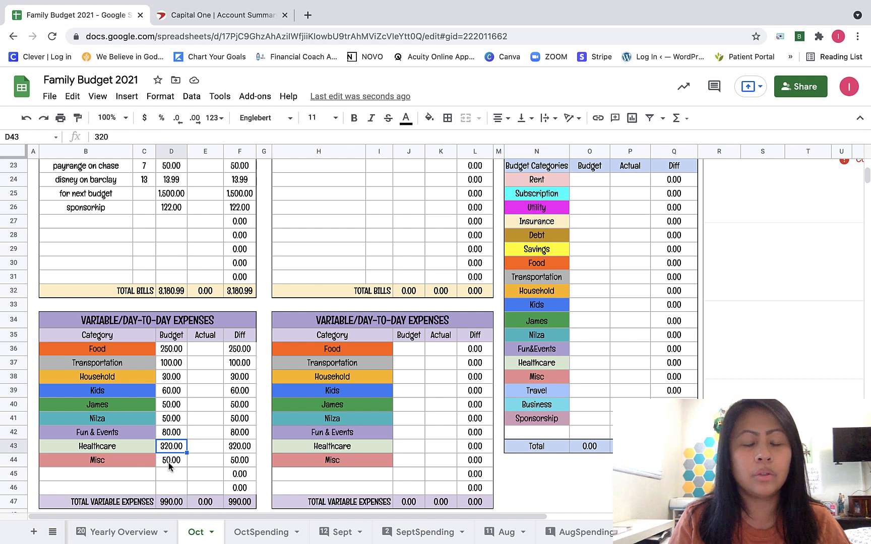
click(170, 463)
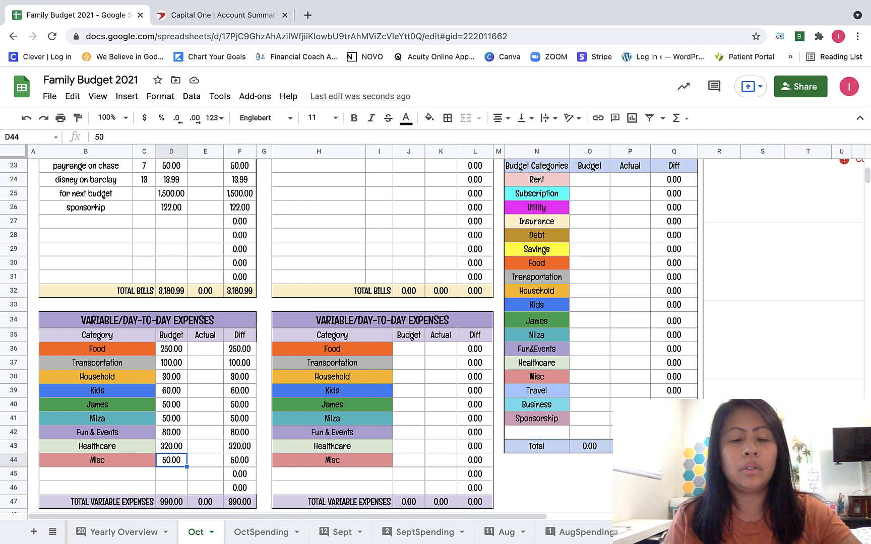
text(35)
key(Return)
scroll(206, 453, up, 10)
scroll(206, 453, up, 1)
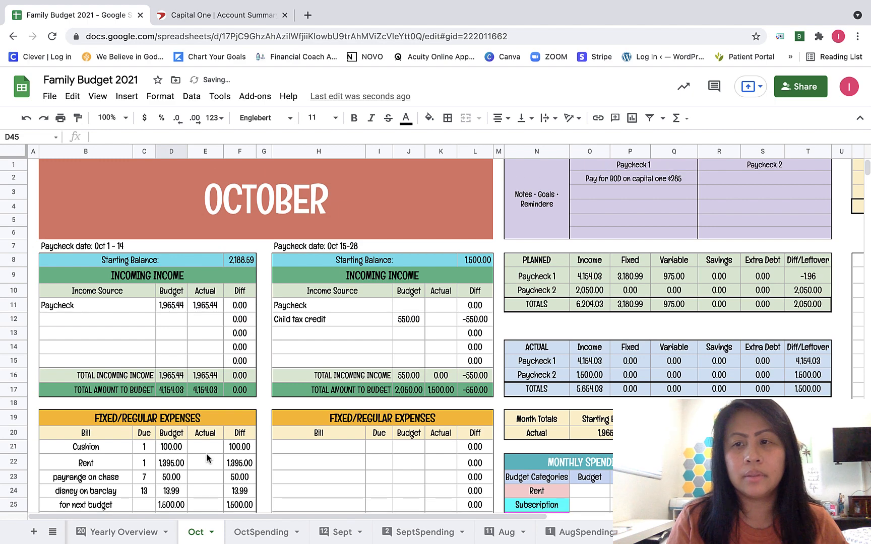
Set the budget of the sponsorship bill in the Oct 1 - 14 Fixed/Regular Expenses to 120.
scroll(206, 453, down, 8)
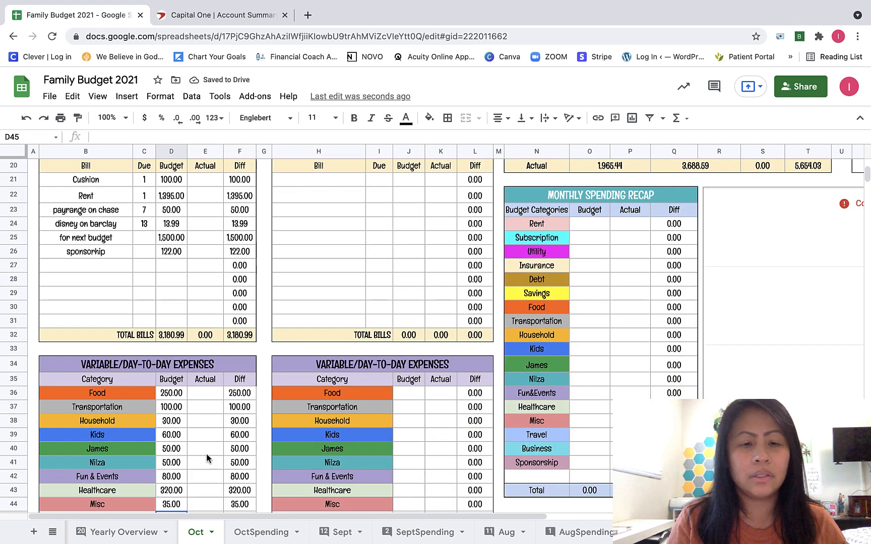
scroll(206, 453, up, 6)
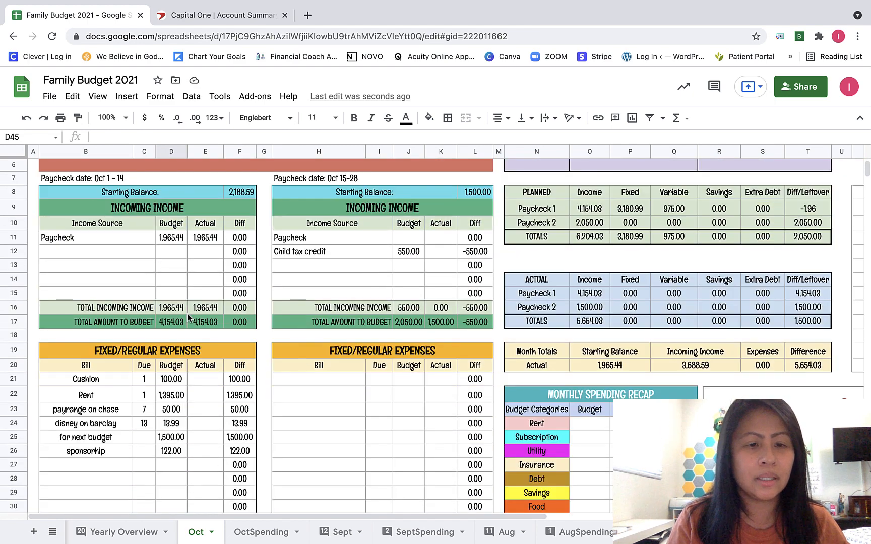
click(174, 453)
text(12)
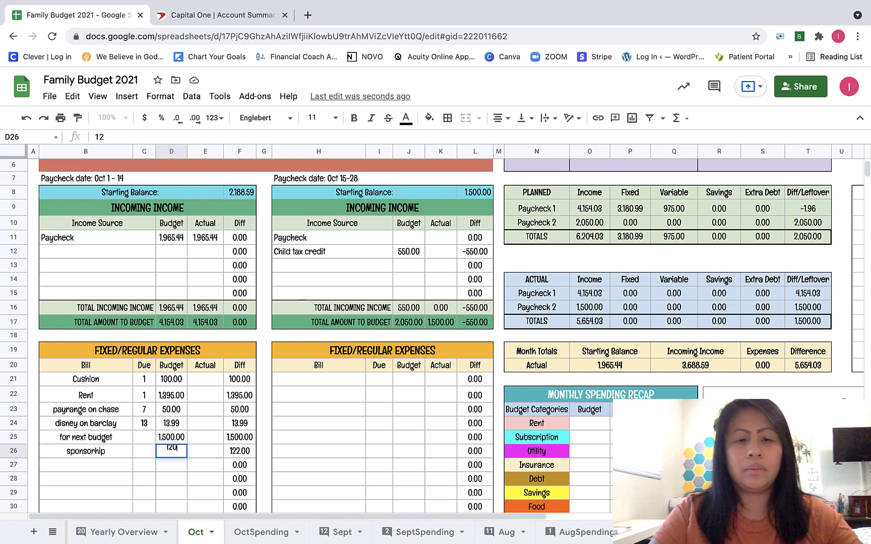
key(Return)
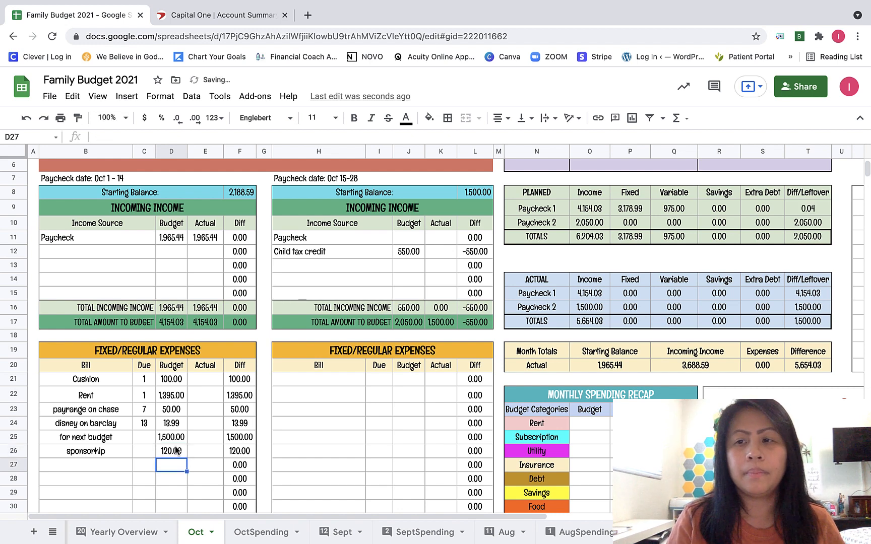
Set the Cushion budget in the Oct 1 - 14 Fixed/Regular Expenses to 100.04 and check the planned Paycheck 1 leftover.
click(174, 385)
key(Return)
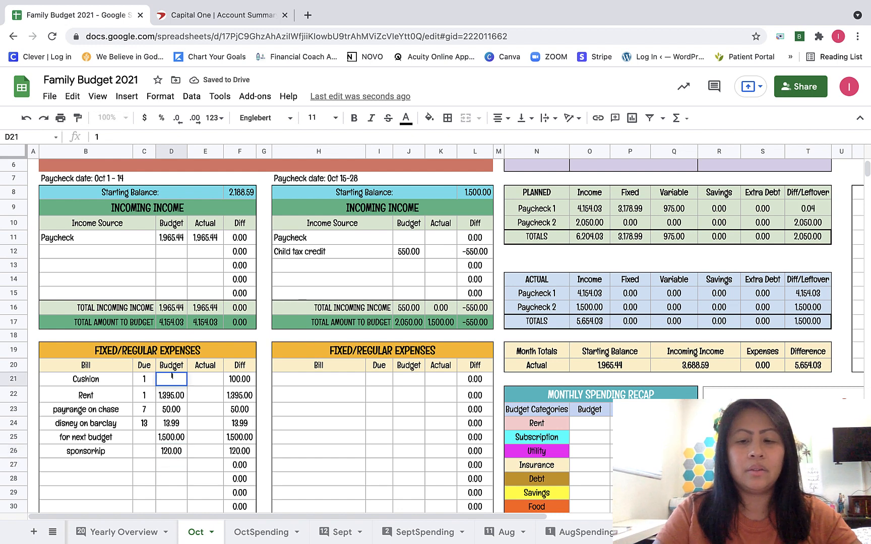
text(.04)
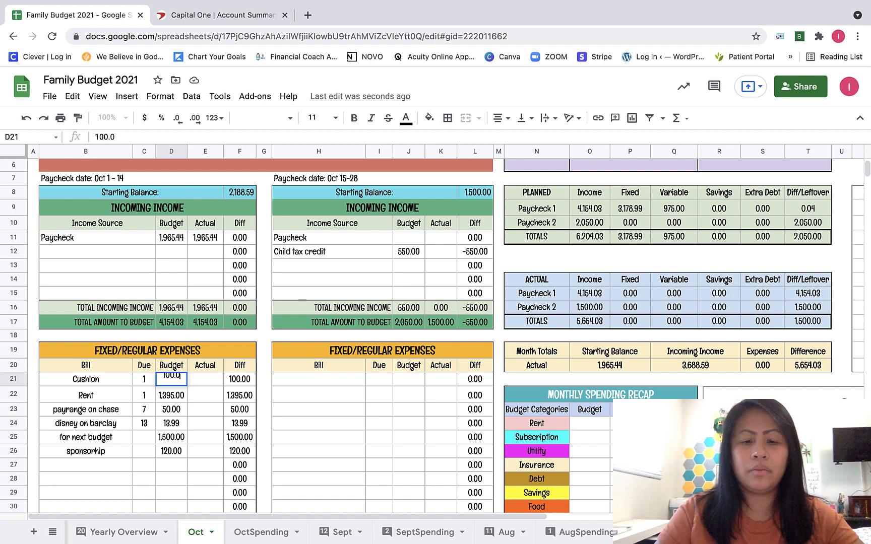
key(Return)
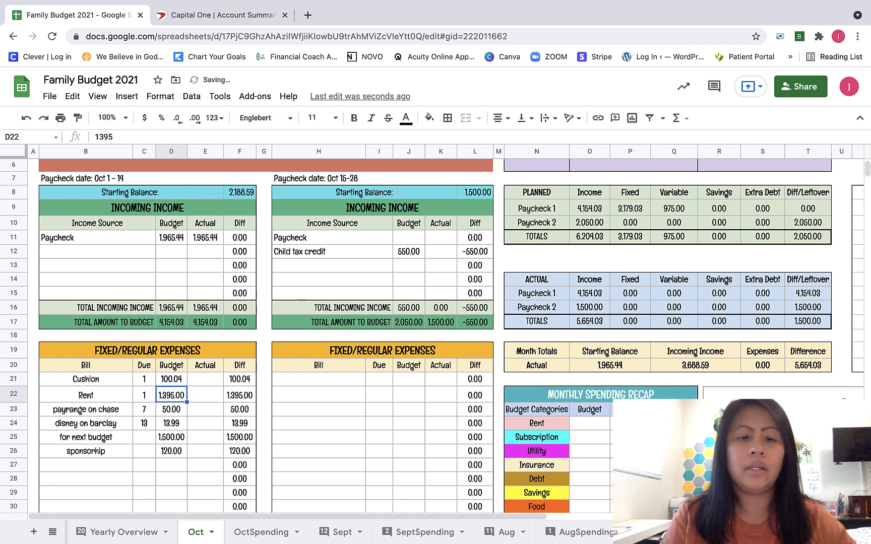
click(819, 211)
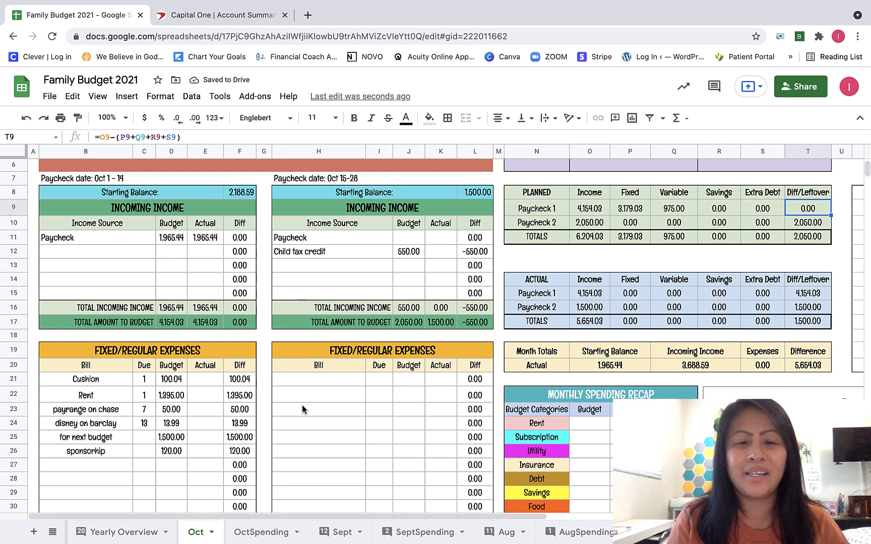
Add a Cushion bill with a budget of 100 as the first row of the Oct 15-28 Fixed/Regular Expenses.
click(312, 382)
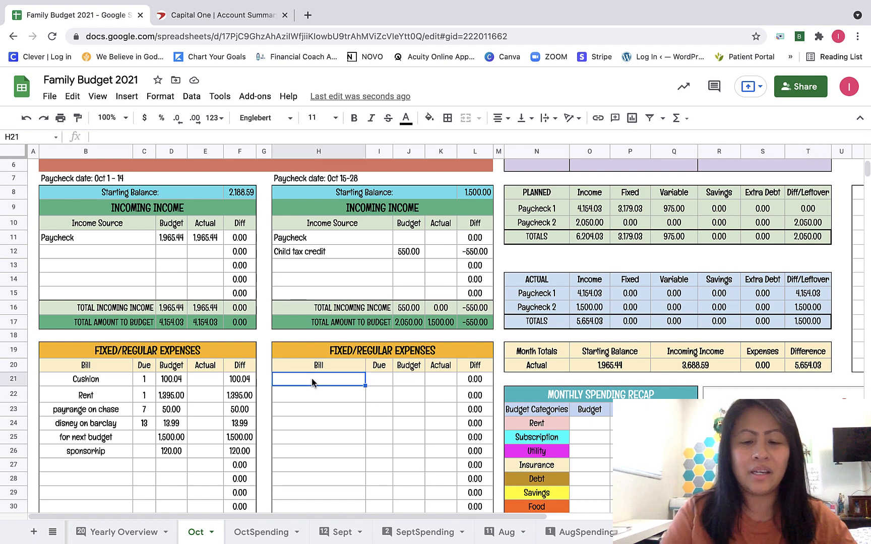
text(Cushion)
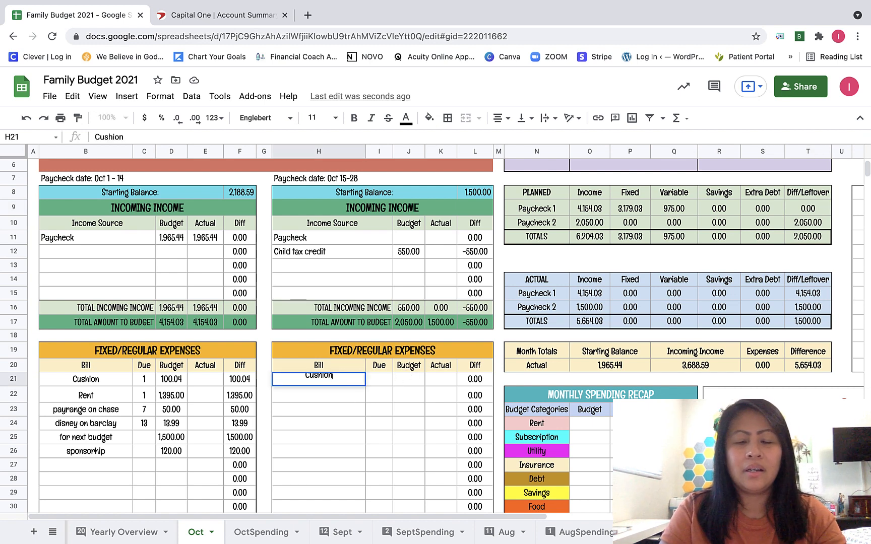
key(Tab)
key(Tab)
double_click(409, 376)
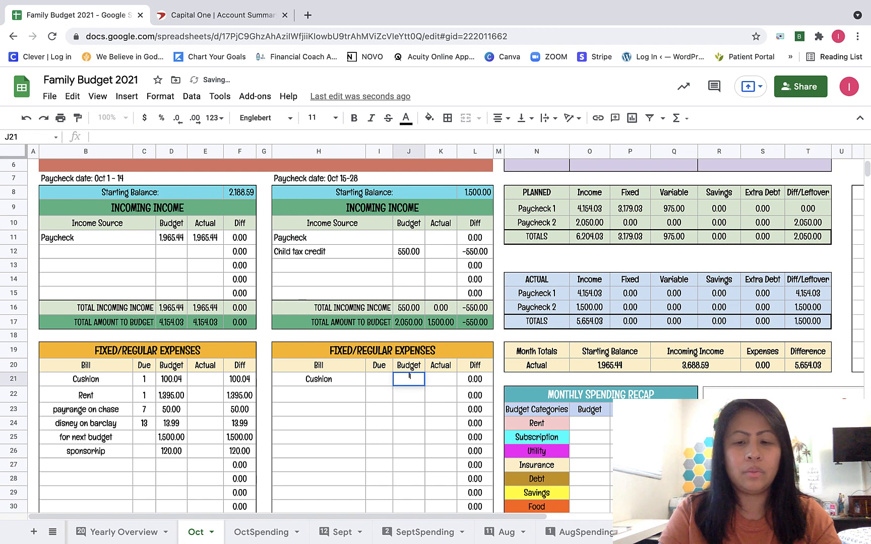
text(100)
key(Return)
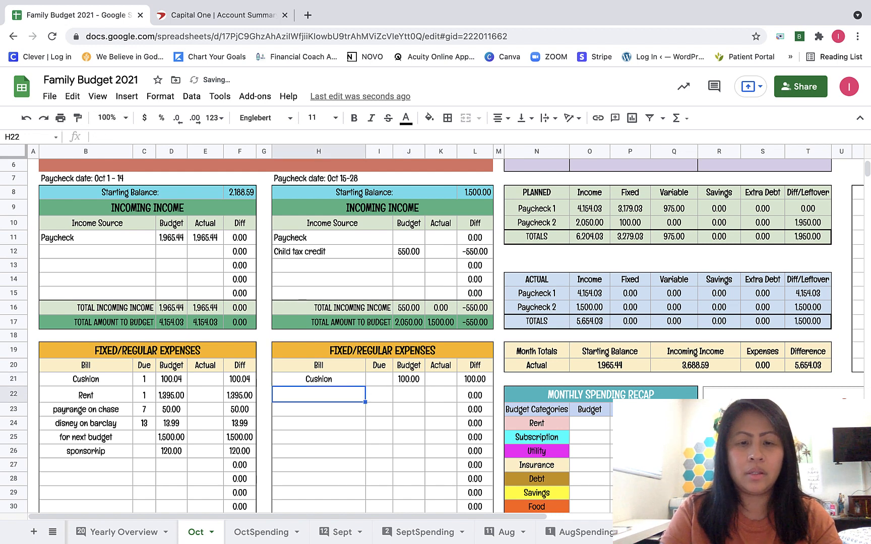
Look up the Oct 15 bills in Yearly Overview and list Life insurance, netflix and life insurance below Cushion in the Oct 15-28 Fixed/Regular Expenses.
click(124, 534)
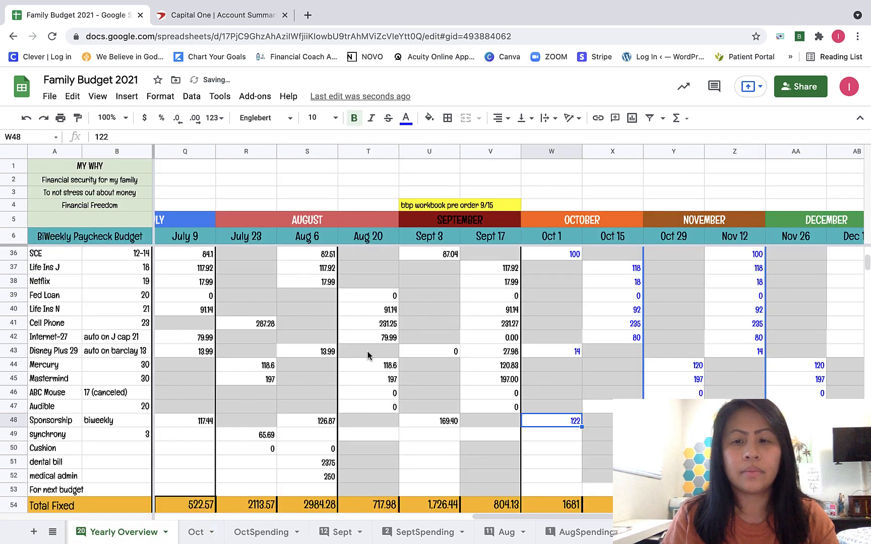
scroll(617, 267, up, 4)
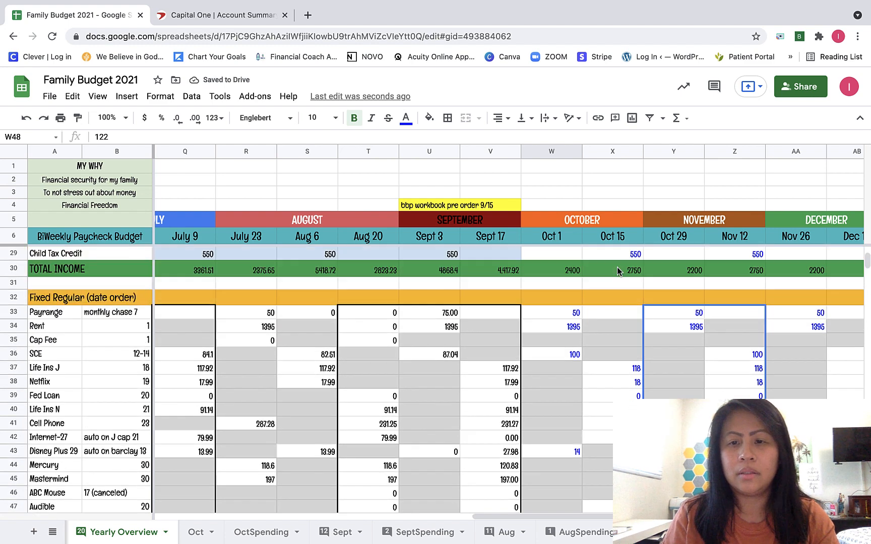
click(624, 369)
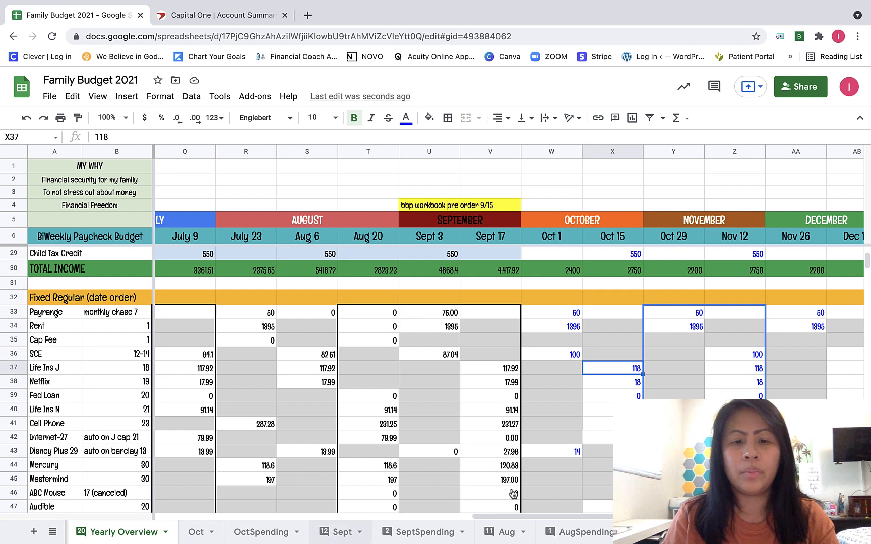
click(196, 532)
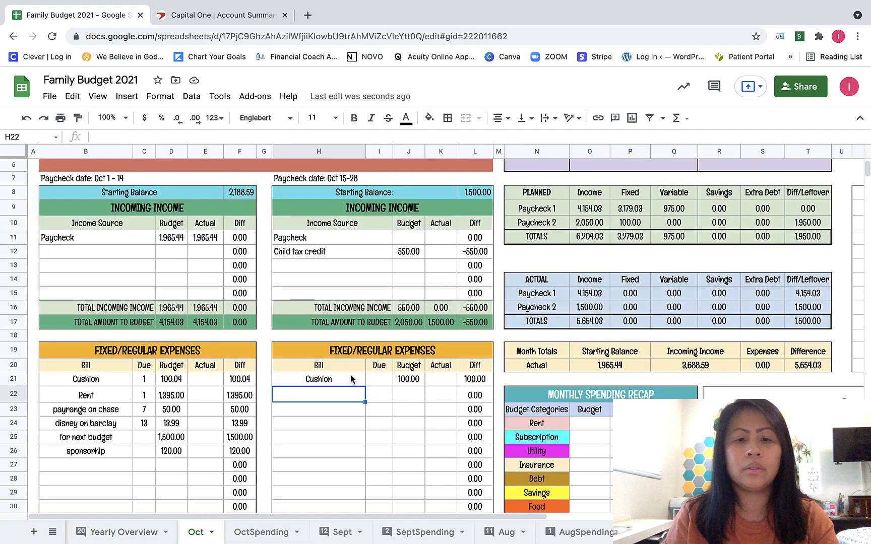
text(Life ins)
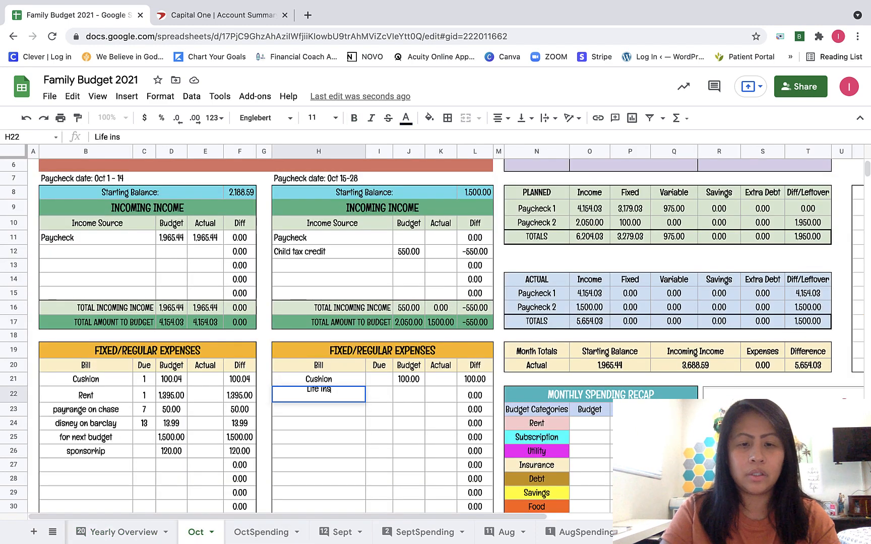
text(urance)
key(Return)
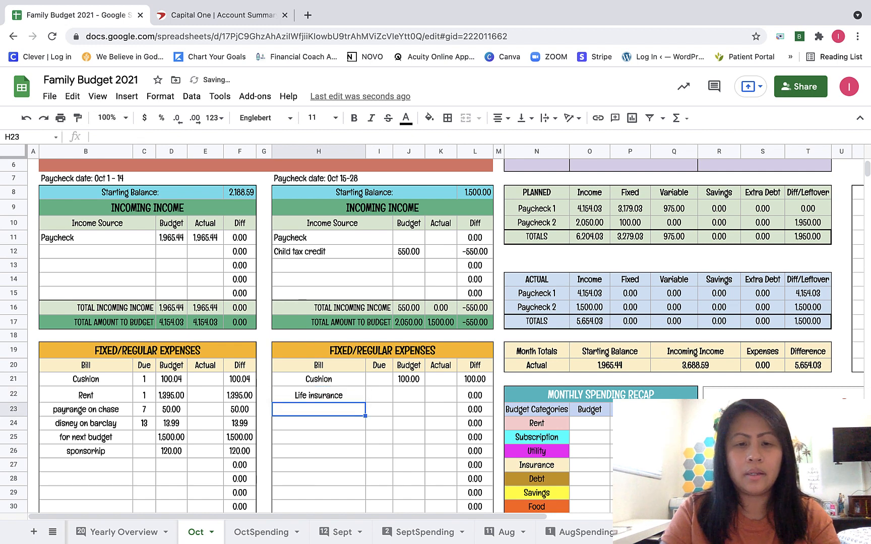
text(netflix)
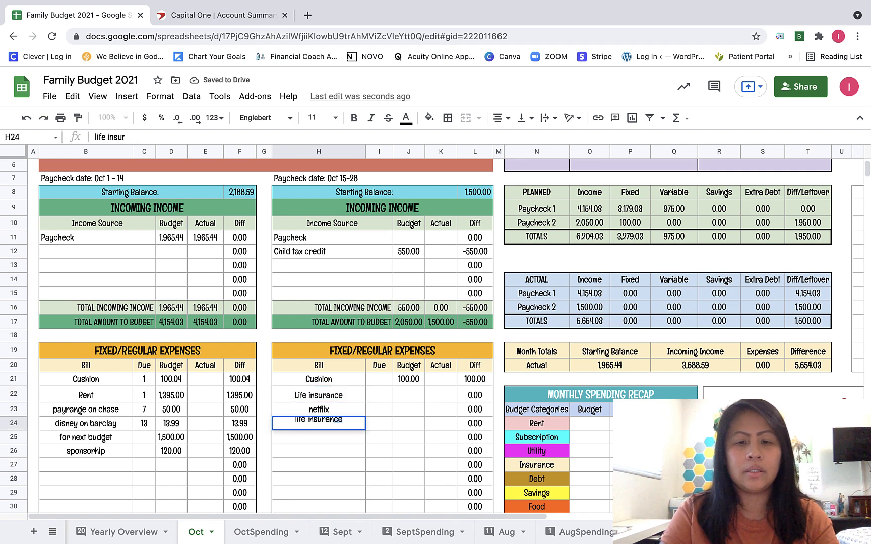
Set the Oct 15-28 budgets to 118 for the first life insurance, 18 for netflix and 92 for the second life insurance.
click(408, 396)
text(118)
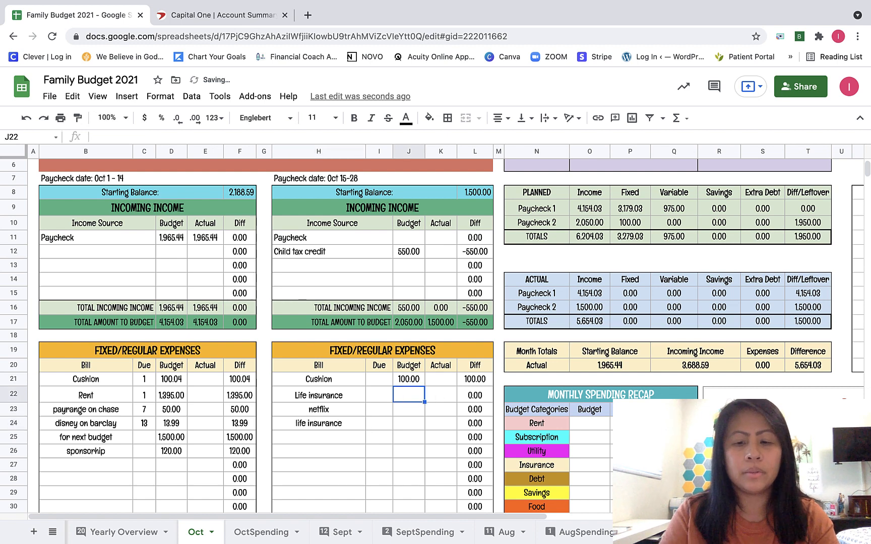
key(Return)
text(18)
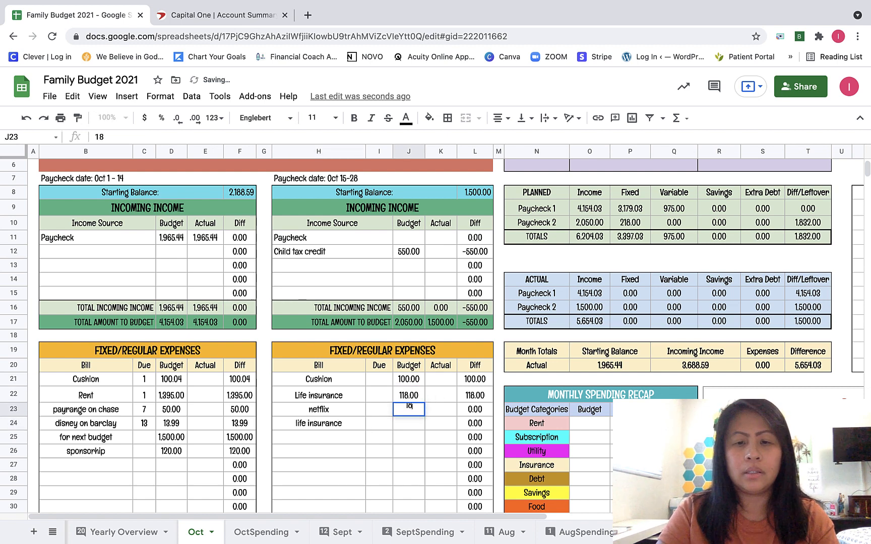
key(Return)
text(92)
key(Return)
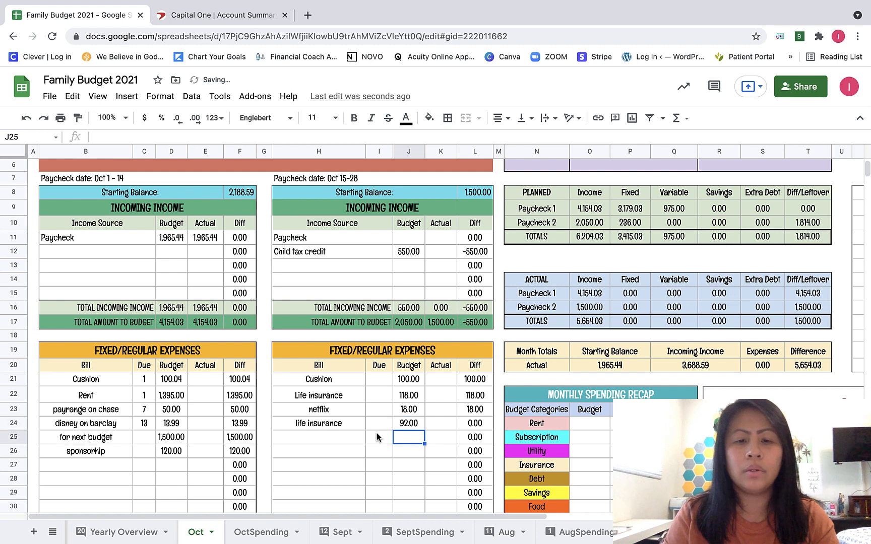
Add a cell phone bill with a budget of 231 to the Oct 15-28 Fixed/Regular Expenses.
click(356, 439)
text(cell phone)
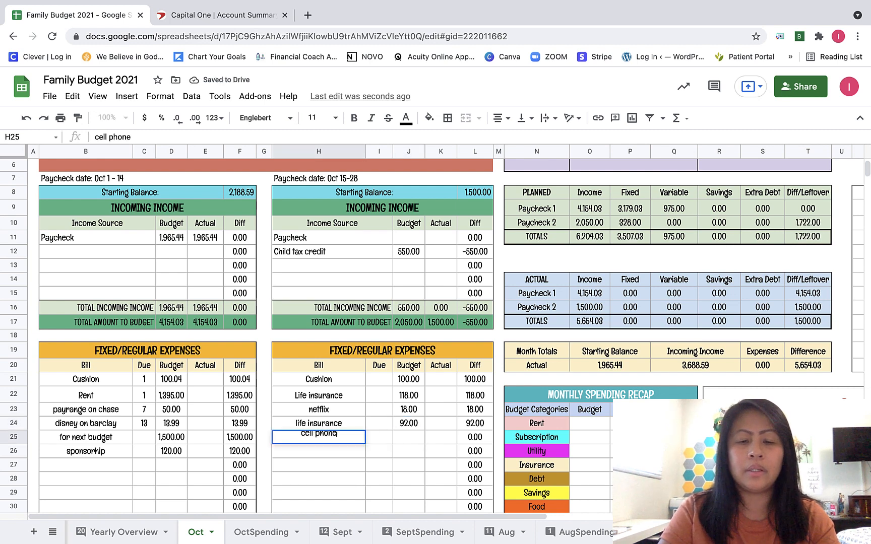
key(Tab)
key(Tab)
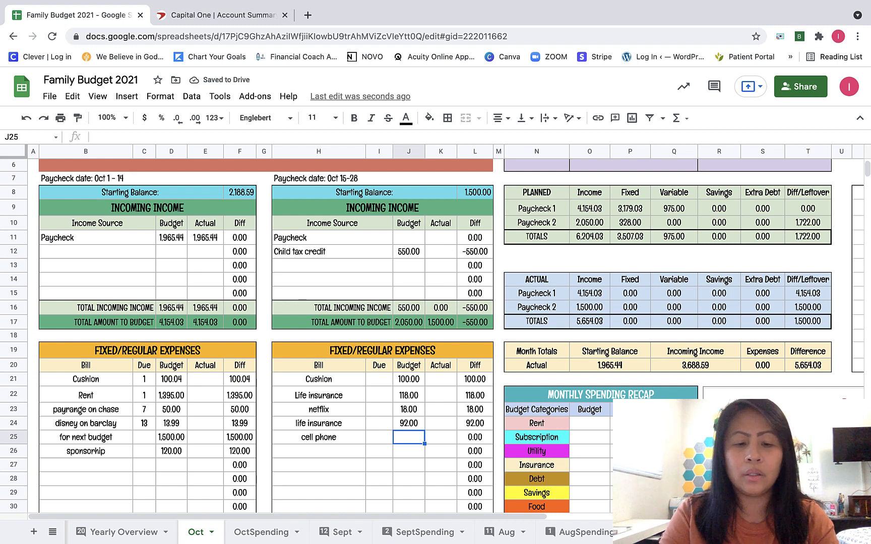
text(231)
key(Return)
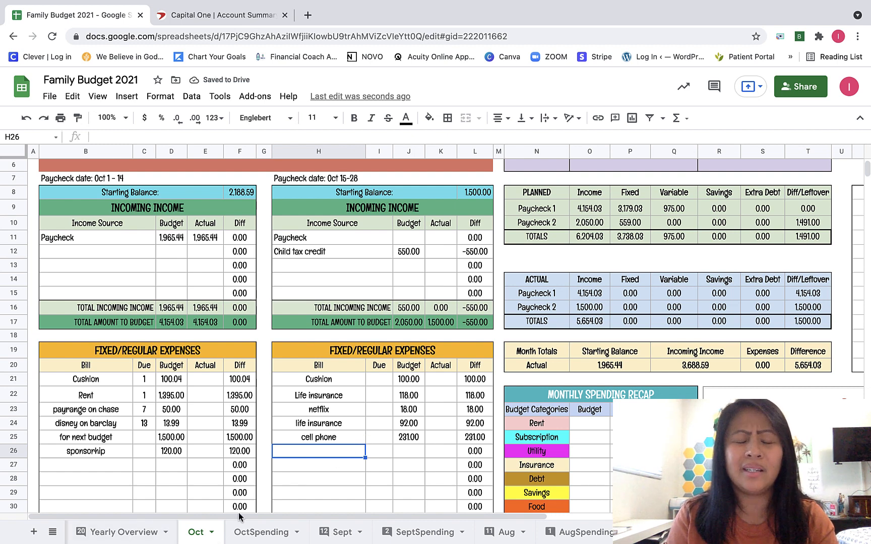
Look up the next Oct 15 bill in Yearly Overview and list it as internet on cap below cell phone in the Oct 15-28 bills.
click(124, 537)
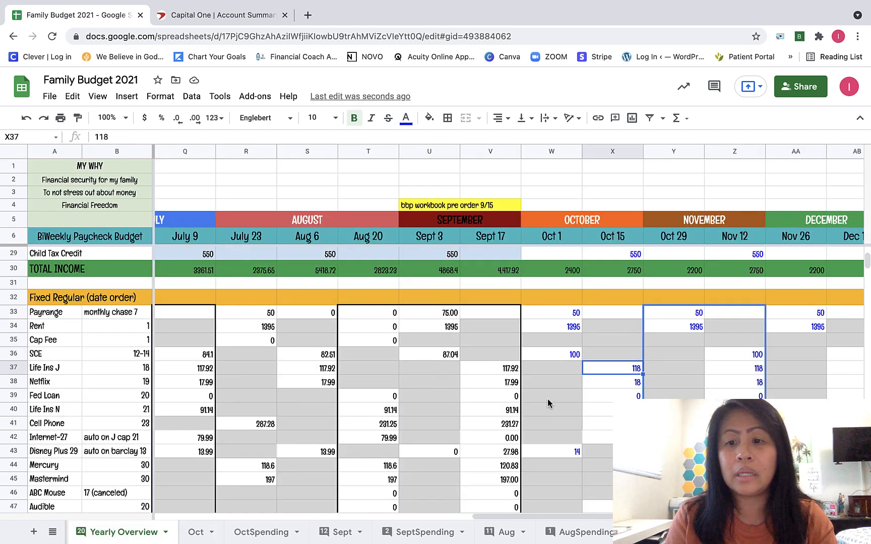
scroll(548, 401, down, 3)
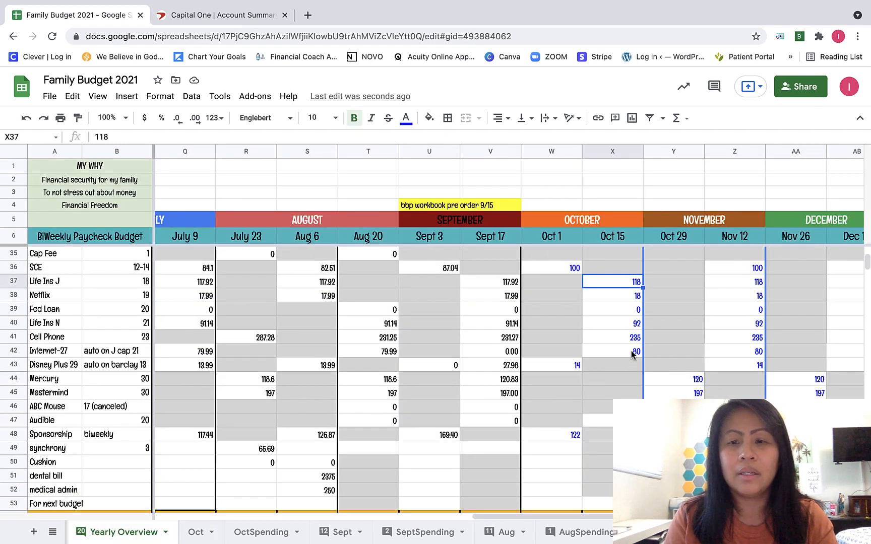
click(633, 354)
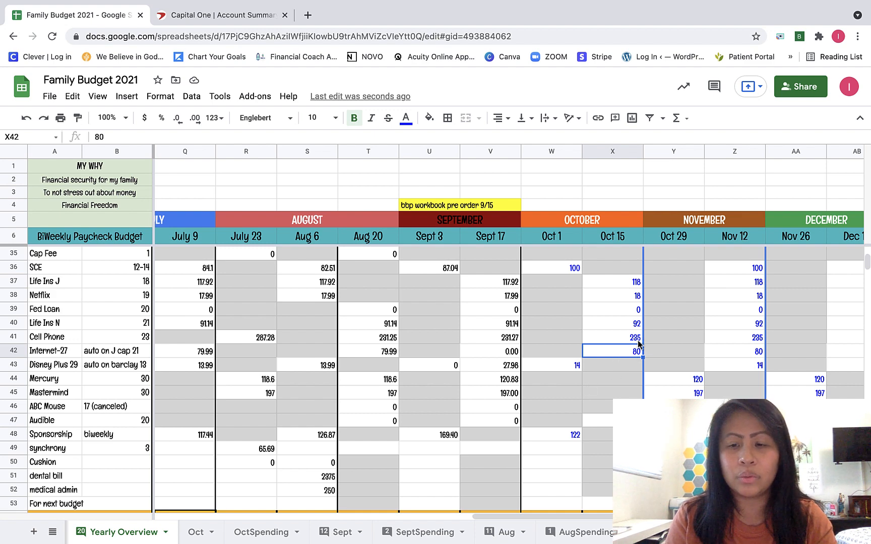
scroll(612, 348, down, 2)
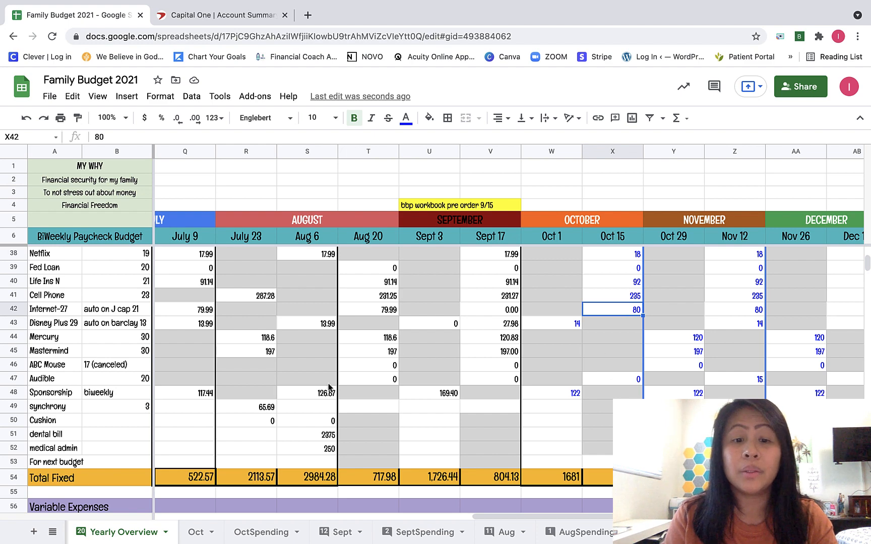
click(196, 532)
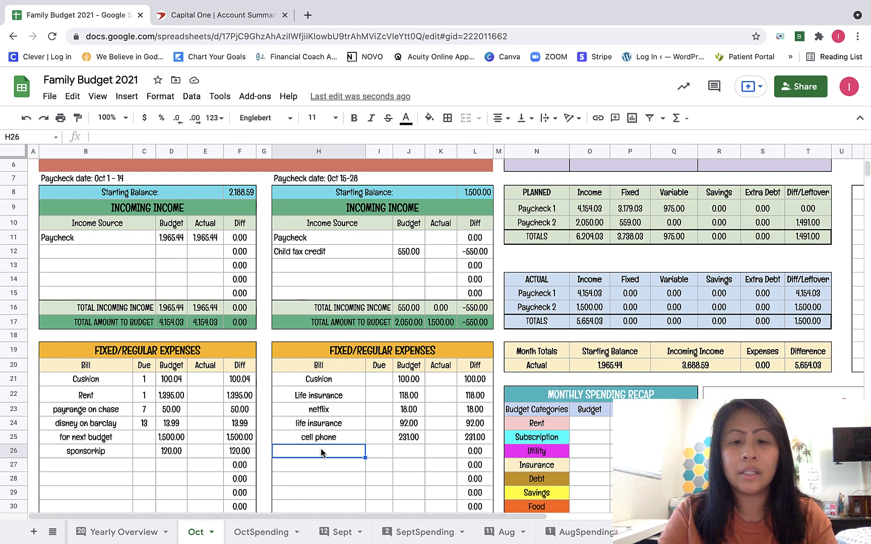
text(inten)
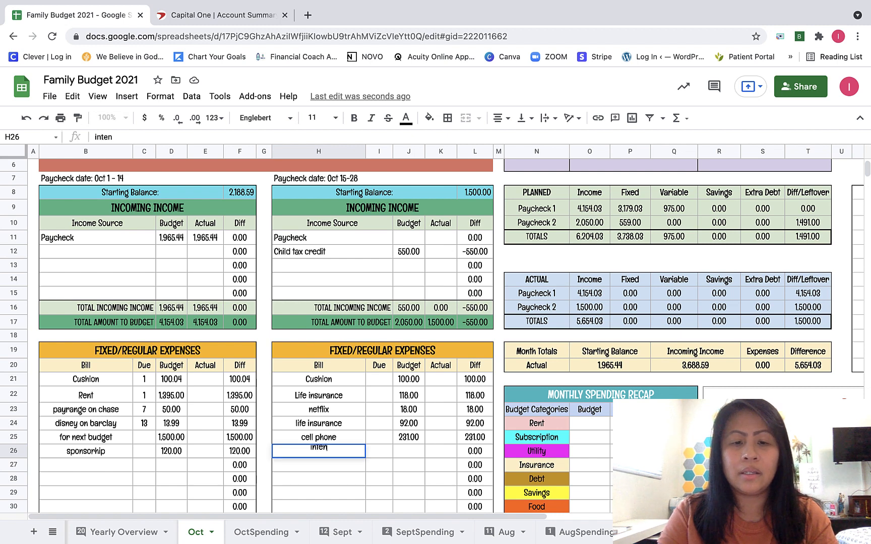
key(BackSpace)
text(rnet)
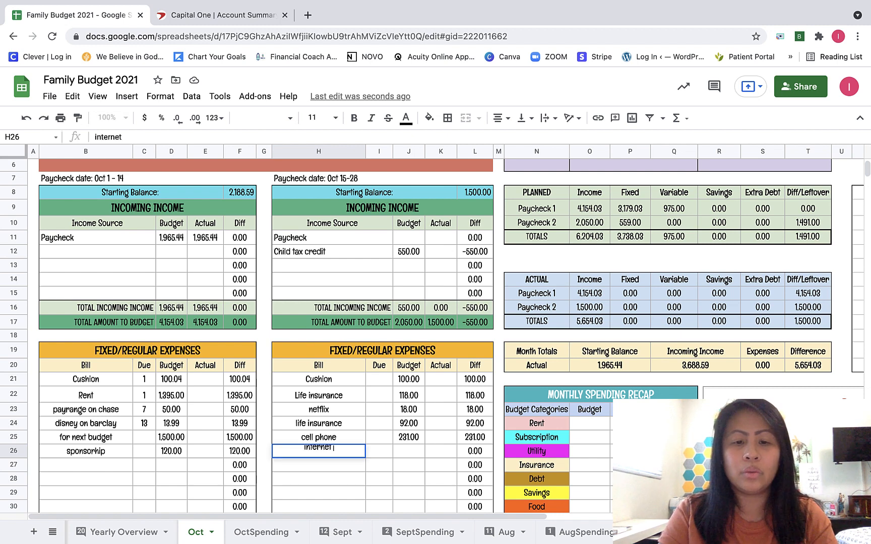
text( cap)
key(BackSpace)
key(BackSpace)
key(BackSpace)
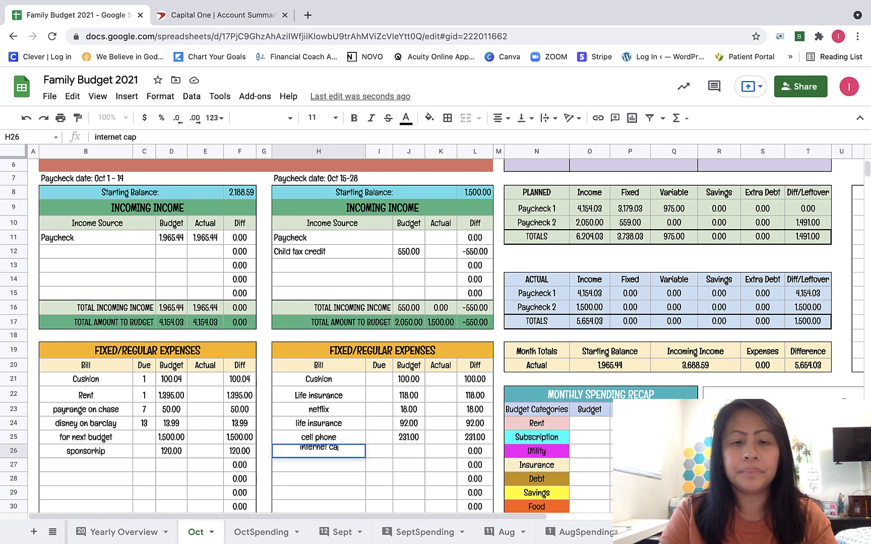
text(on cap)
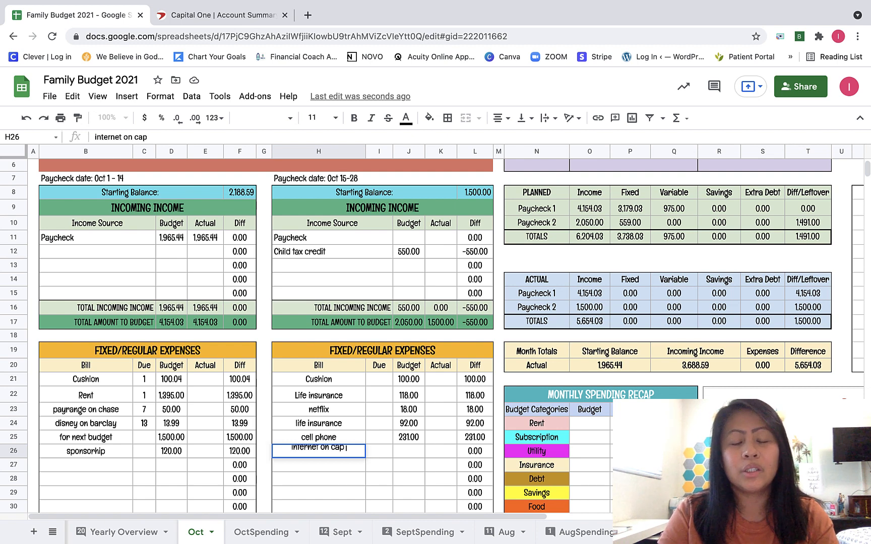
Set the budget of the internet on cap bill in the Oct 15-28 Fixed/Regular Expenses to 0.
key(Tab)
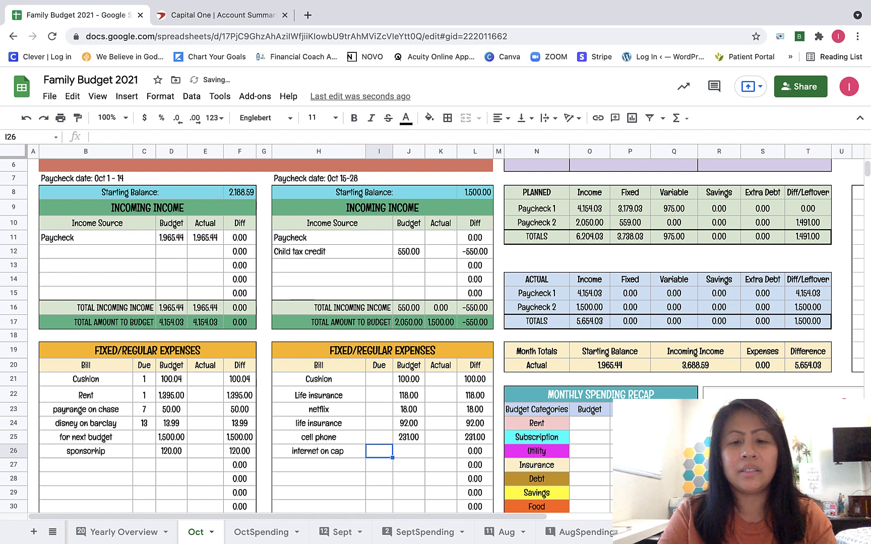
key(Tab)
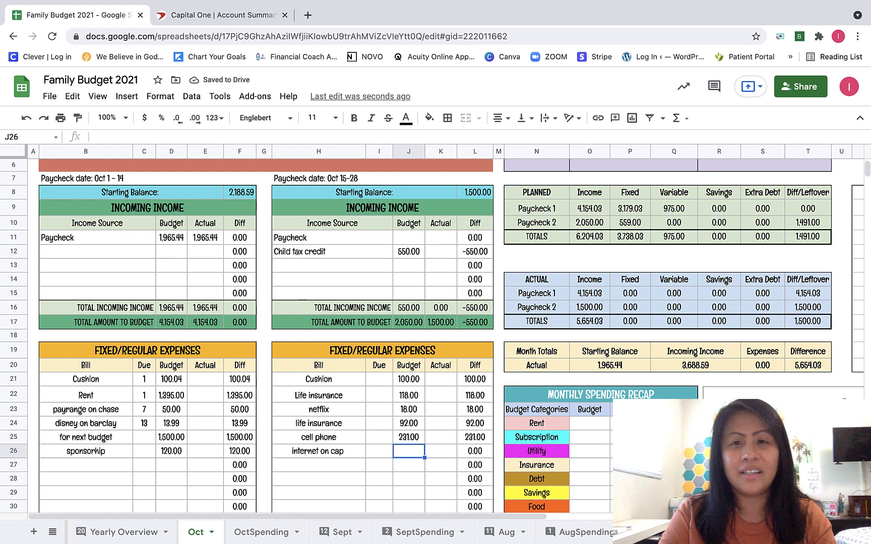
text(0)
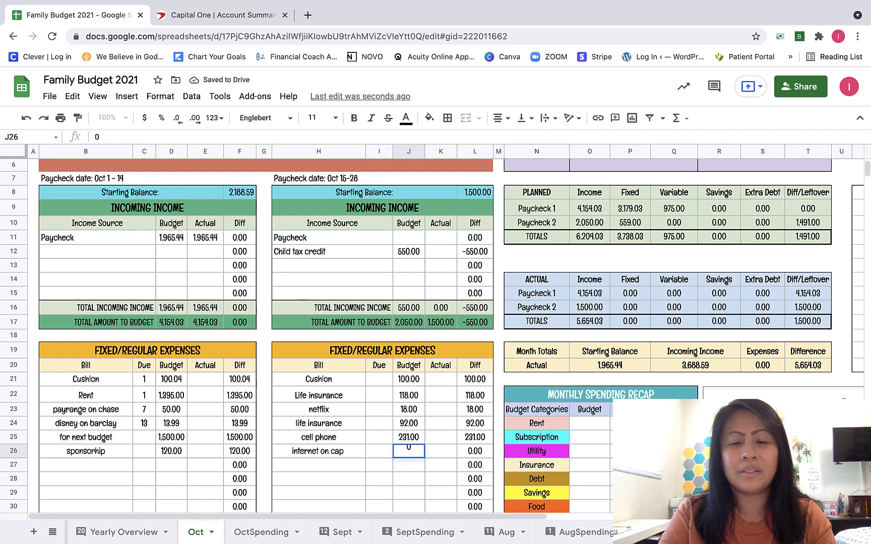
key(Return)
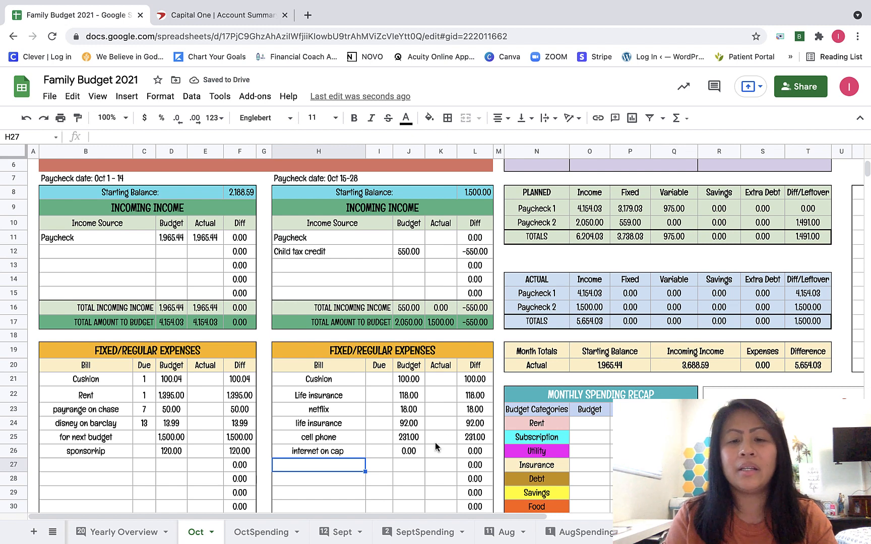
click(413, 451)
scroll(412, 451, down, 1)
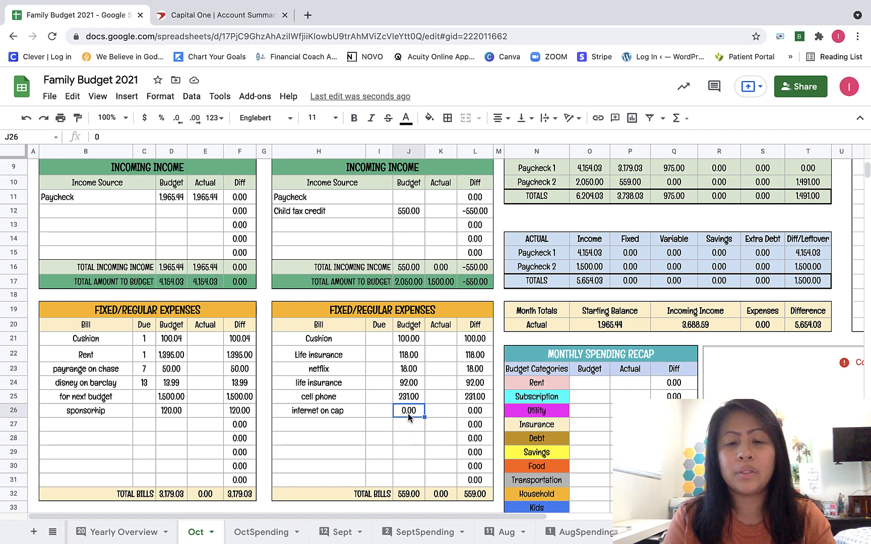
Add a second Paycheck 1 note in capitals, reminding to follow up with the surgery date for the named family member.
scroll(408, 413, down, 1)
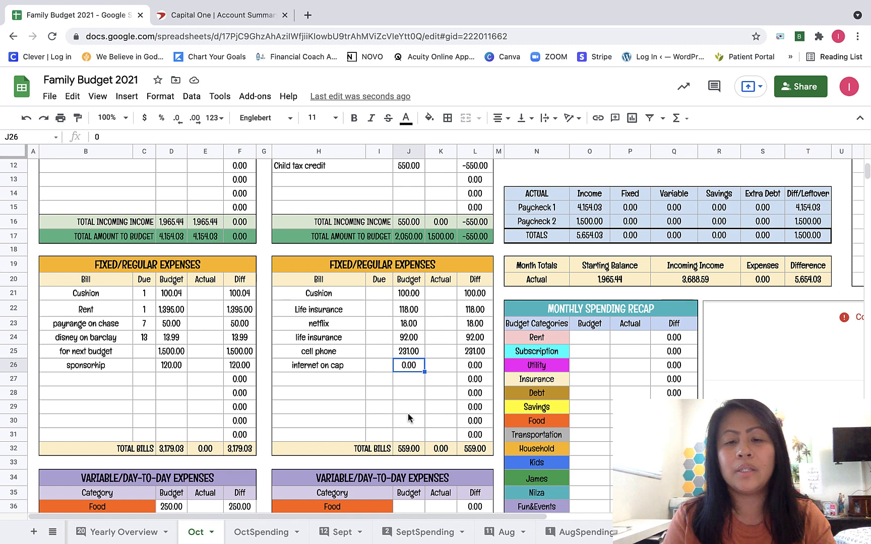
scroll(345, 369, up, 4)
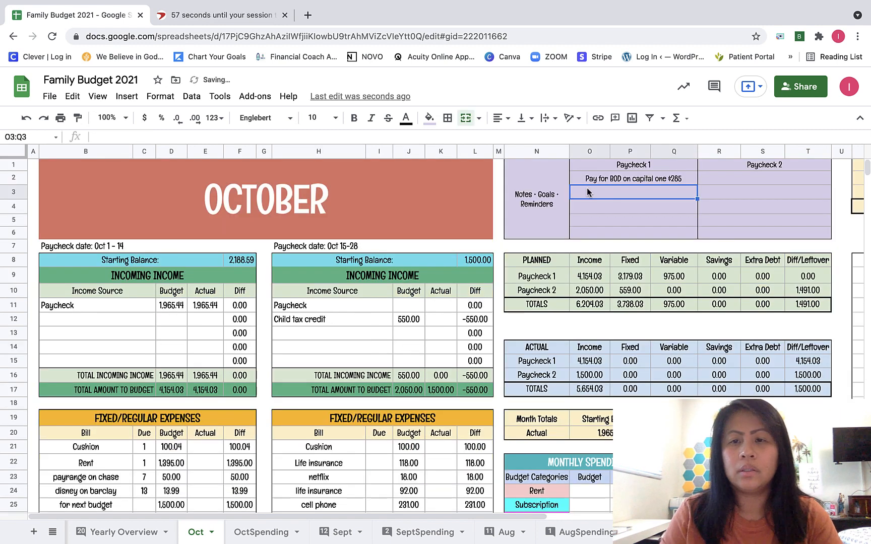
click(612, 197)
text(F)
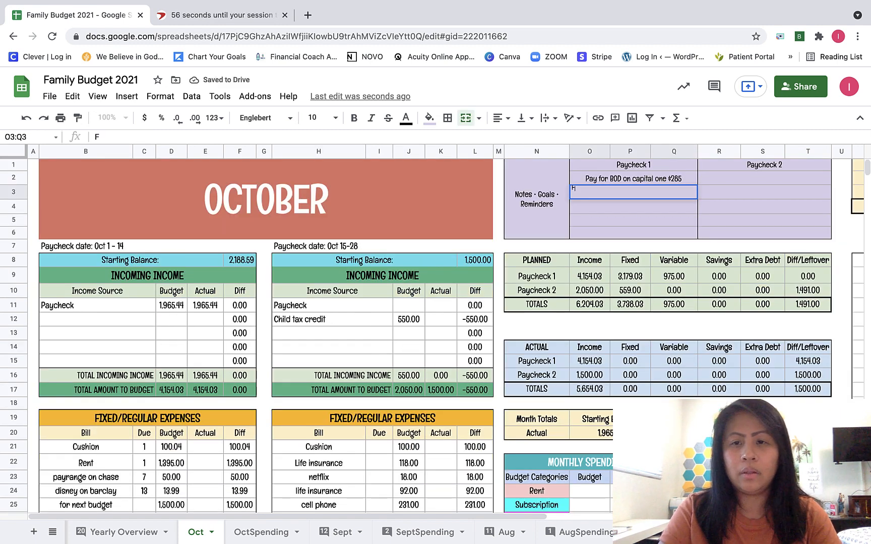
text(OLLOW UP WITH)
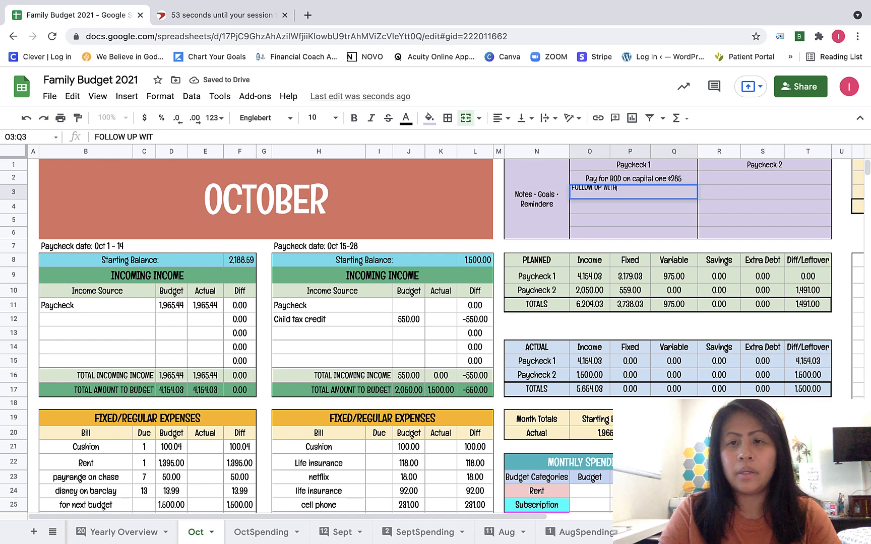
text( SURGERY DATE FOR NICKO)
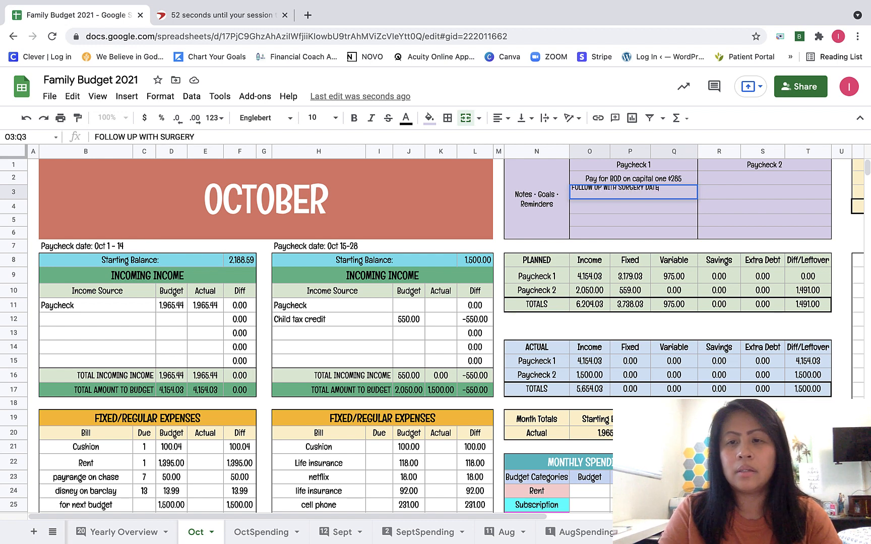
click(613, 207)
click(624, 196)
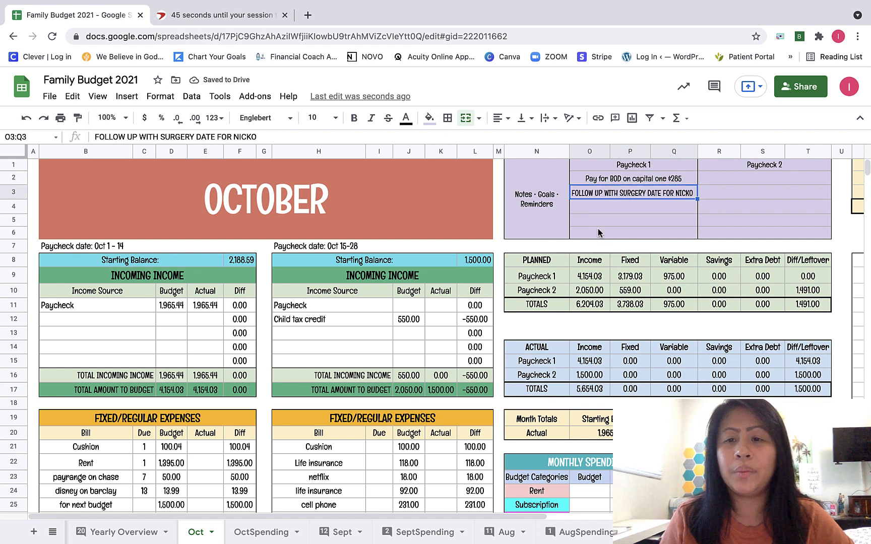
scroll(462, 271, down, 4)
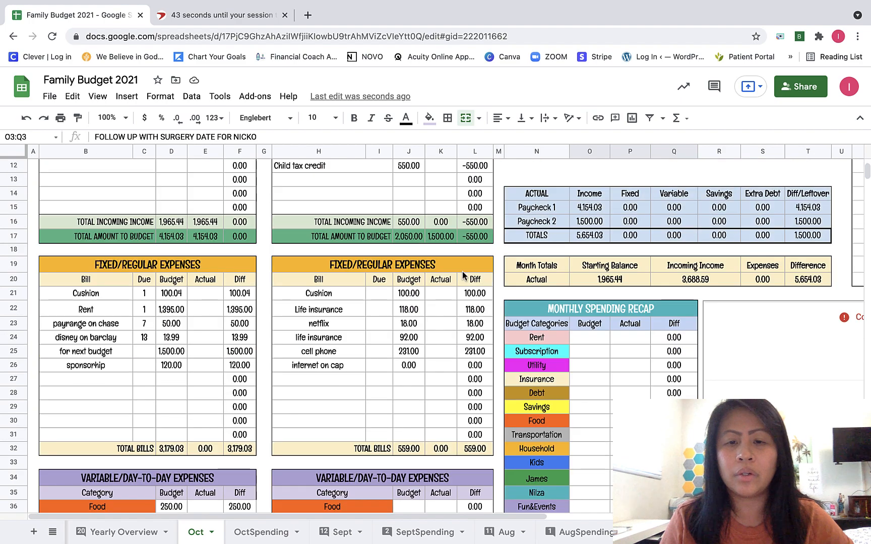
scroll(462, 272, down, 7)
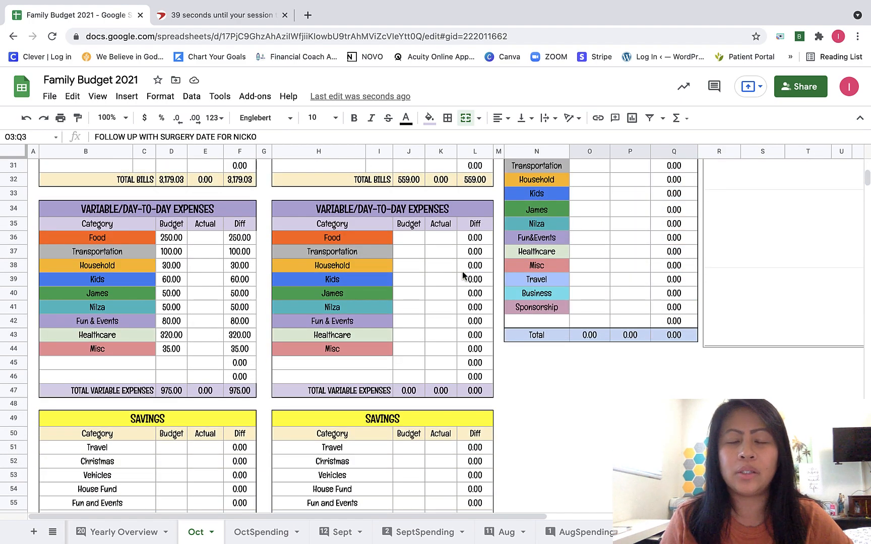
scroll(462, 271, up, 10)
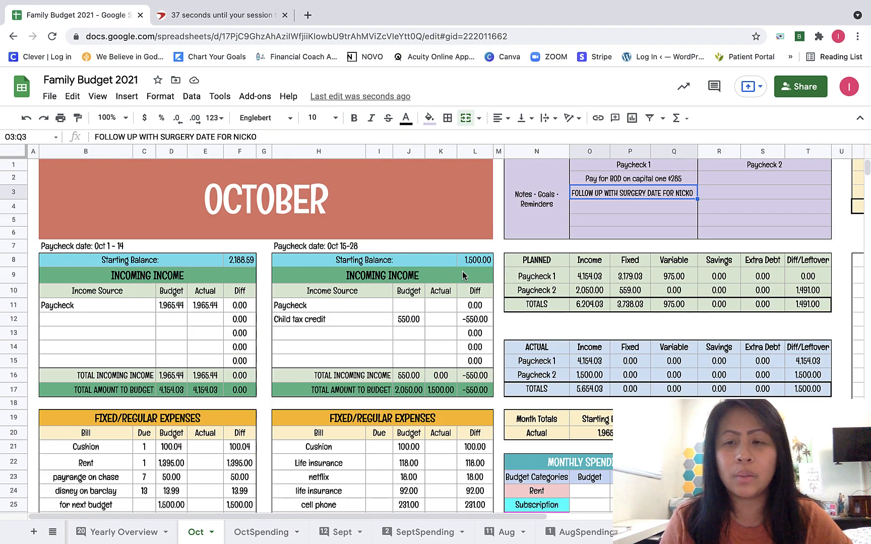
click(647, 206)
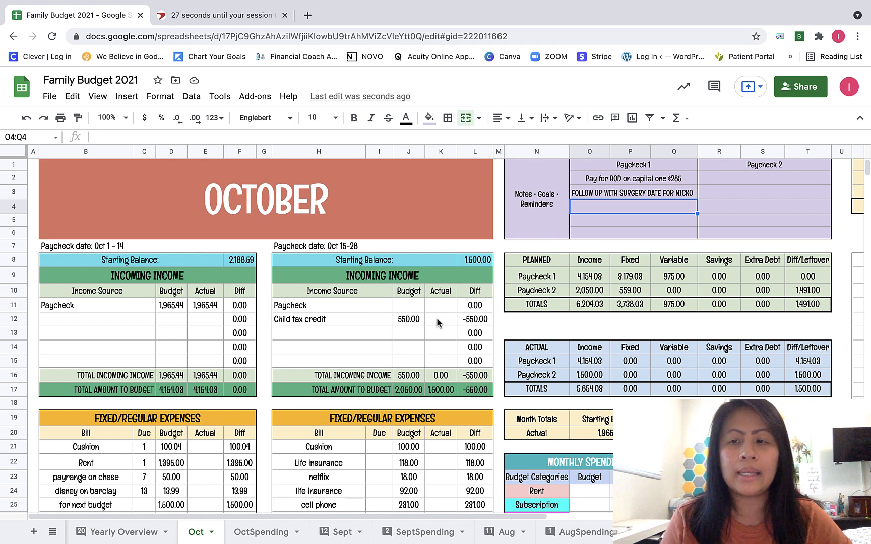
Set the Oct 15-28 variable budgets to 250 for Food, 100 for Transportation and 30 for Household.
scroll(436, 321, down, 1)
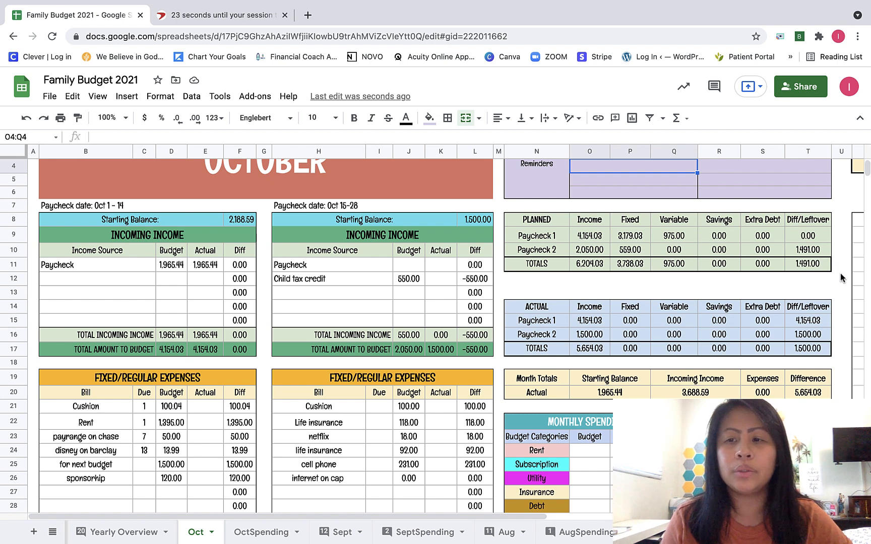
click(807, 250)
scroll(473, 341, down, 2)
scroll(473, 340, down, 5)
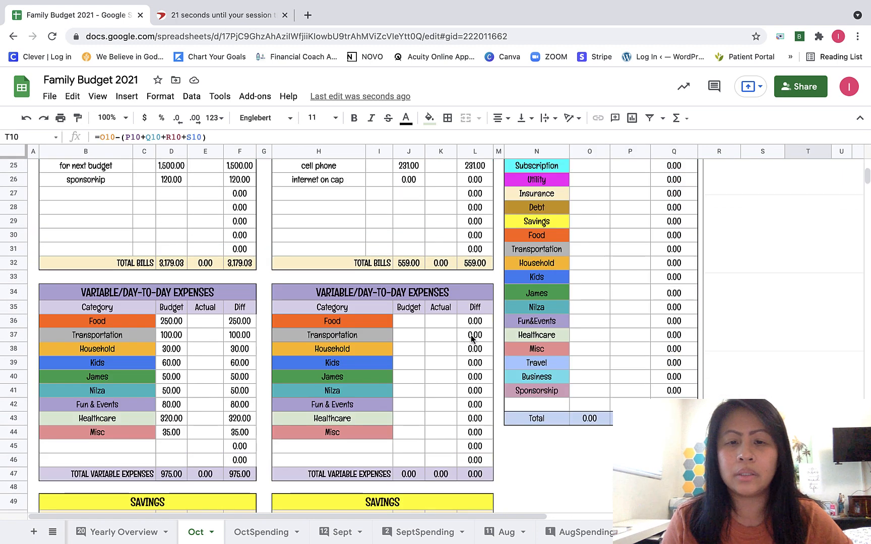
click(402, 323)
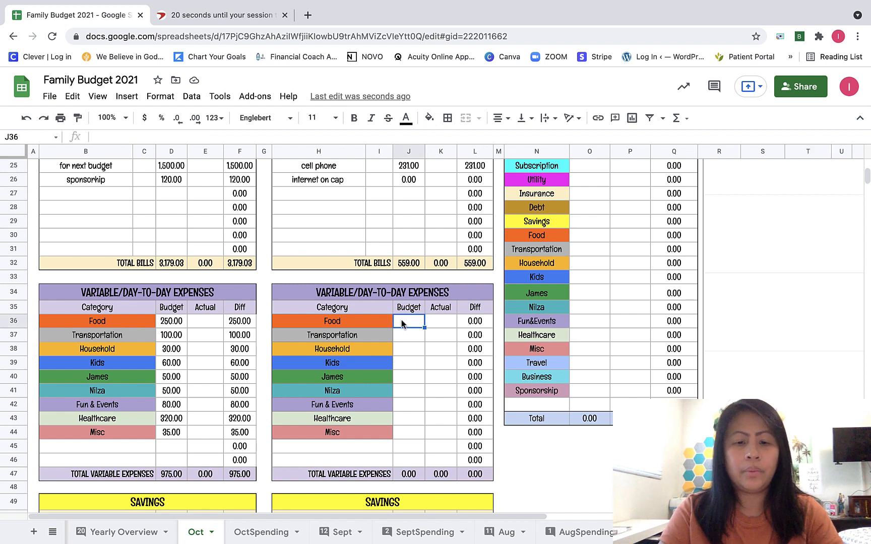
text(250)
key(Return)
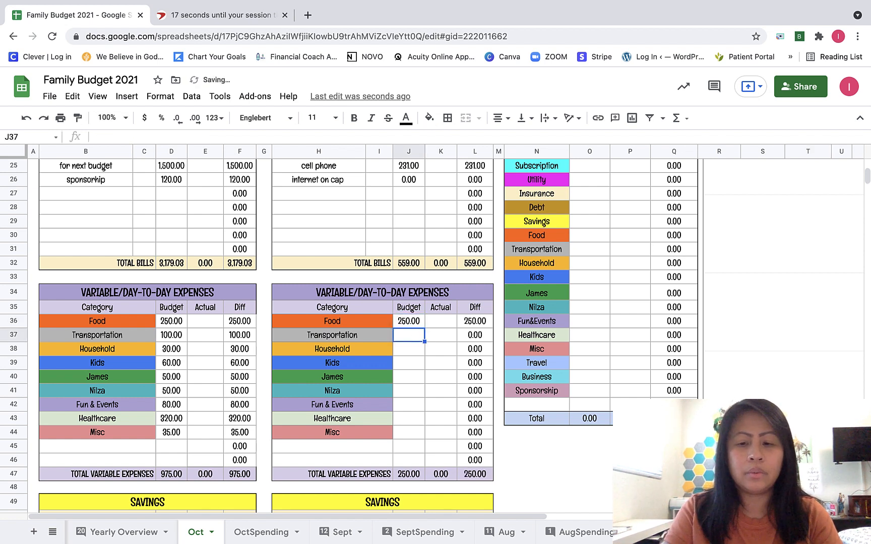
text(100)
key(Return)
text(30)
key(Return)
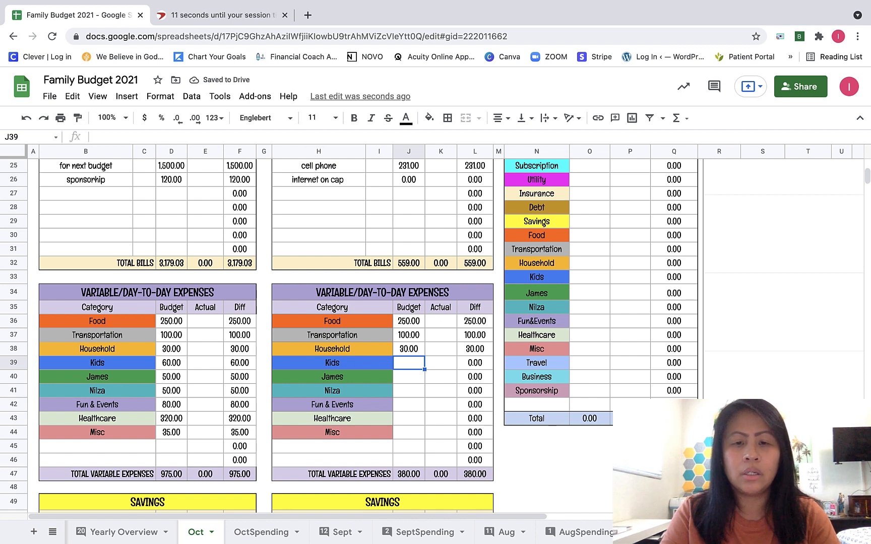
Set the Oct 15-28 variable budgets to 30 for Kids, 100 for the first family member below it and 50 for the second.
text(30)
key(Return)
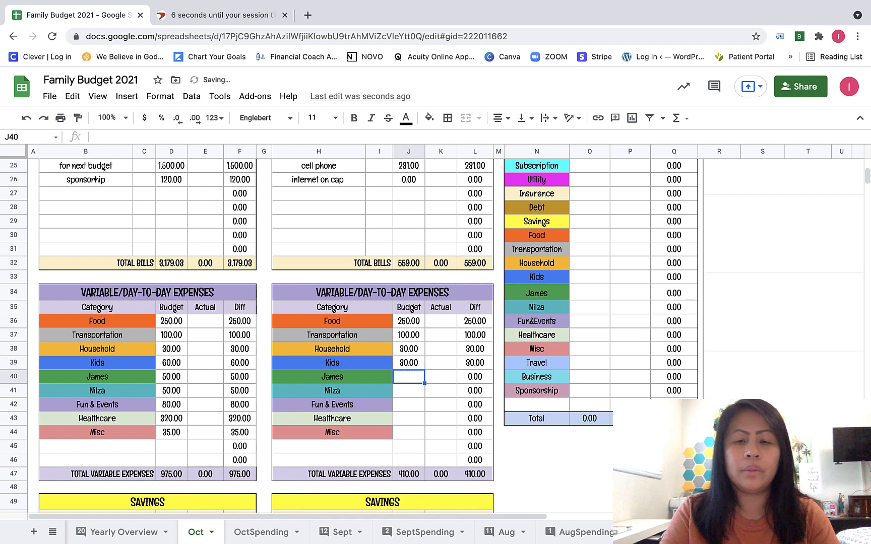
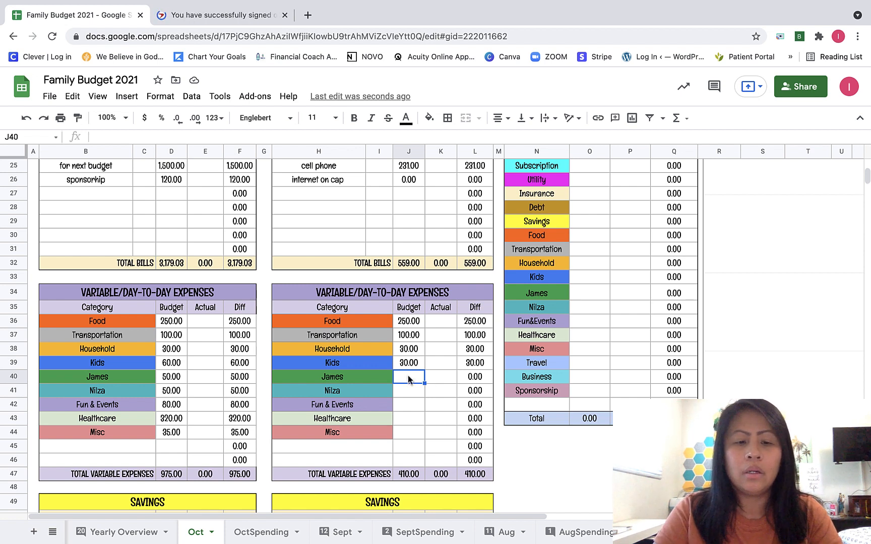
text(100)
key(Return)
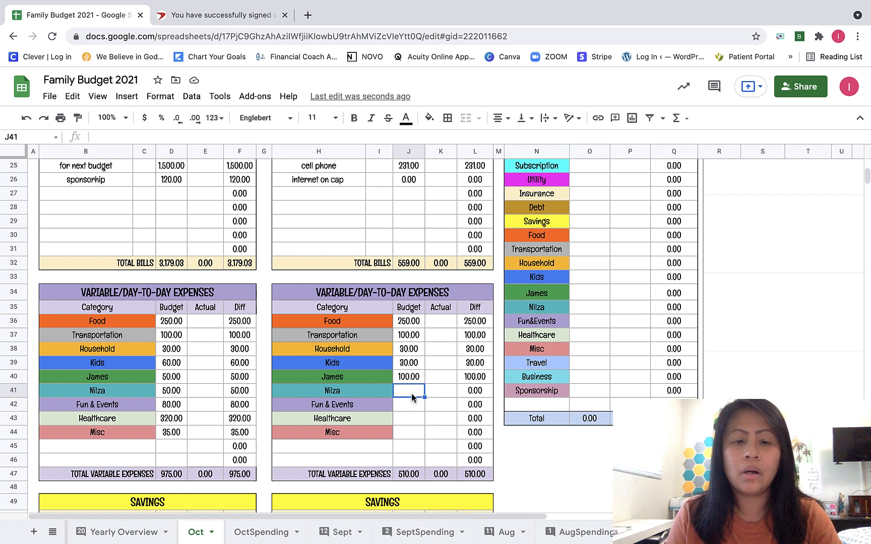
text(50)
key(Return)
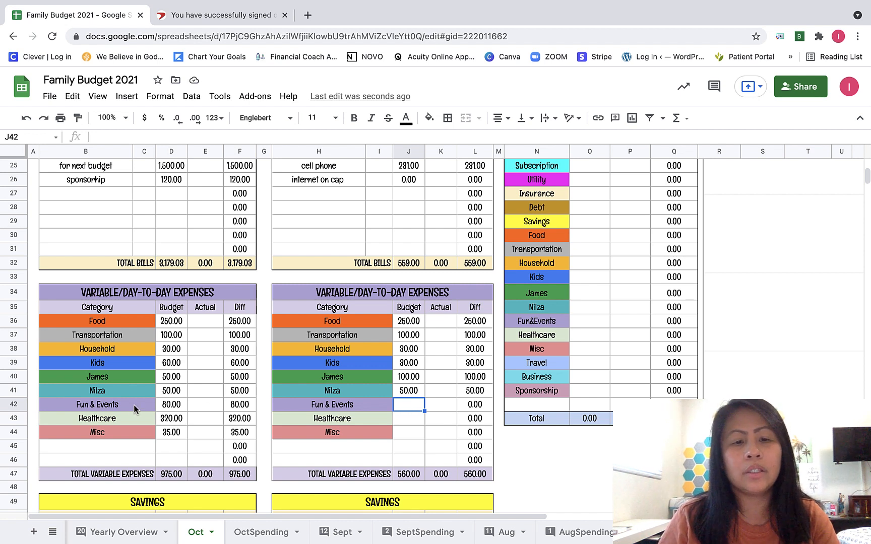
Set the Oct 15-28 budgets to 40 for Fun & Events and 35 for Healthcare, and fill in the Misc budget.
click(175, 410)
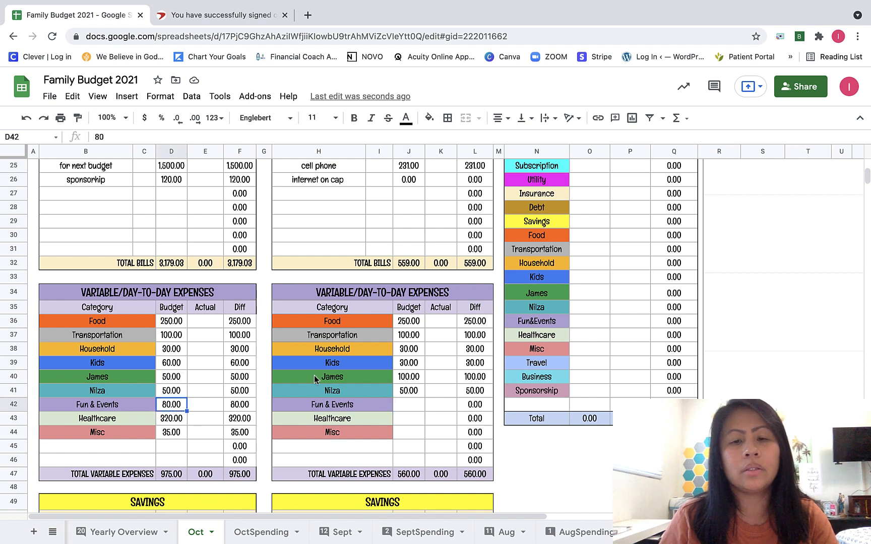
click(403, 406)
text(40)
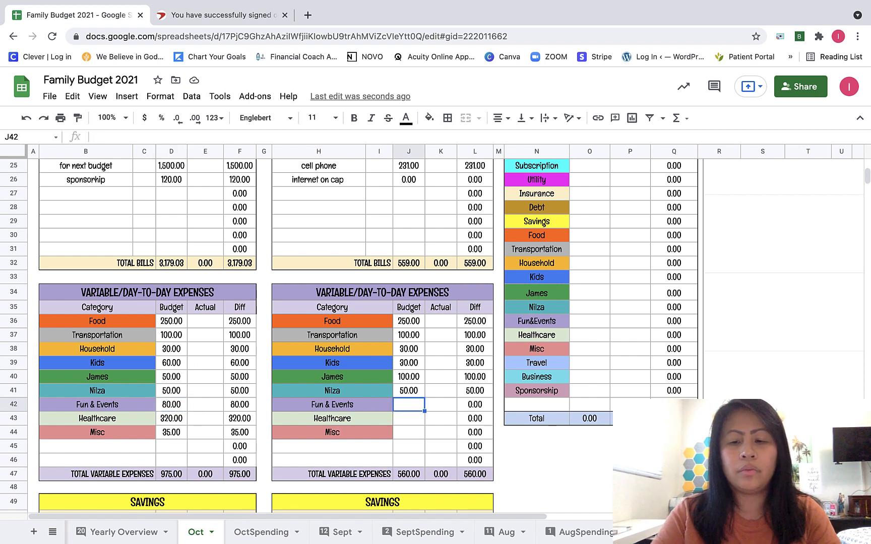
key(Return)
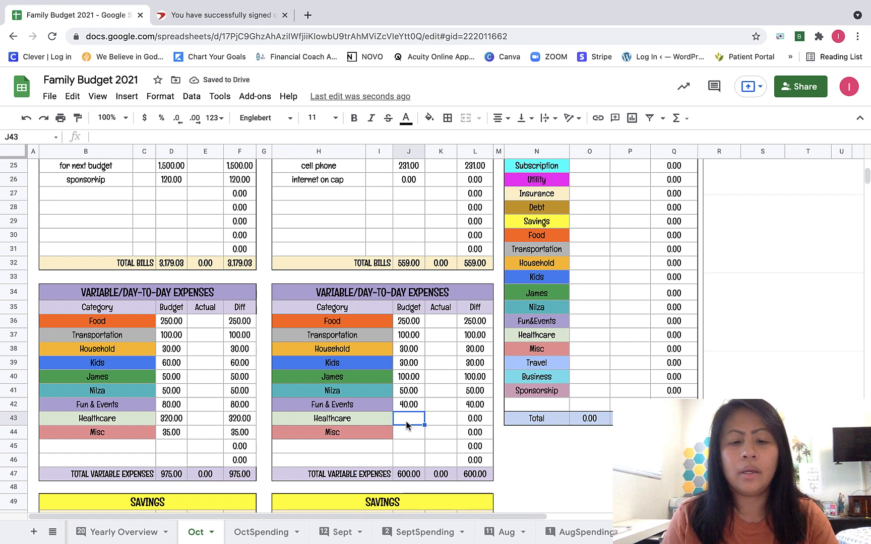
text(35)
key(Return)
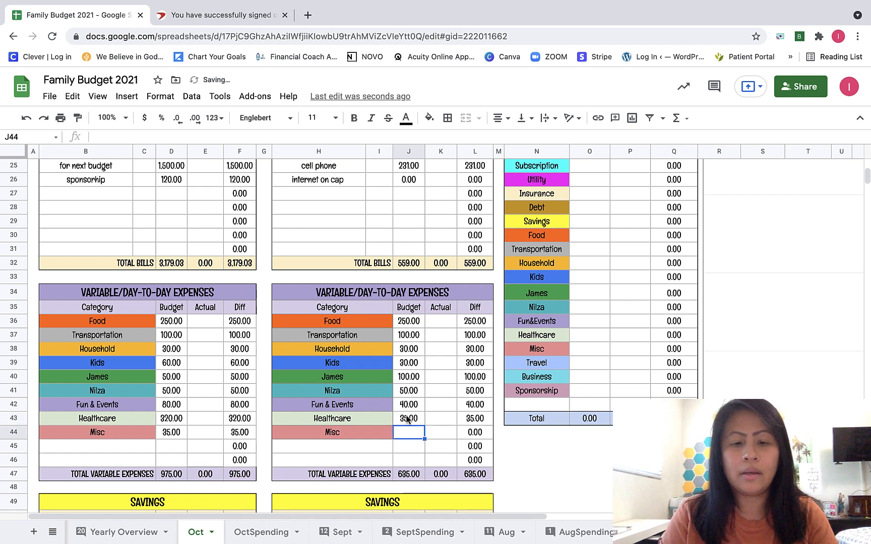
key(Return)
Check the planned leftover of Paycheck 2 and the Oct 29 net total in Yearly Overview.
scroll(482, 367, up, 10)
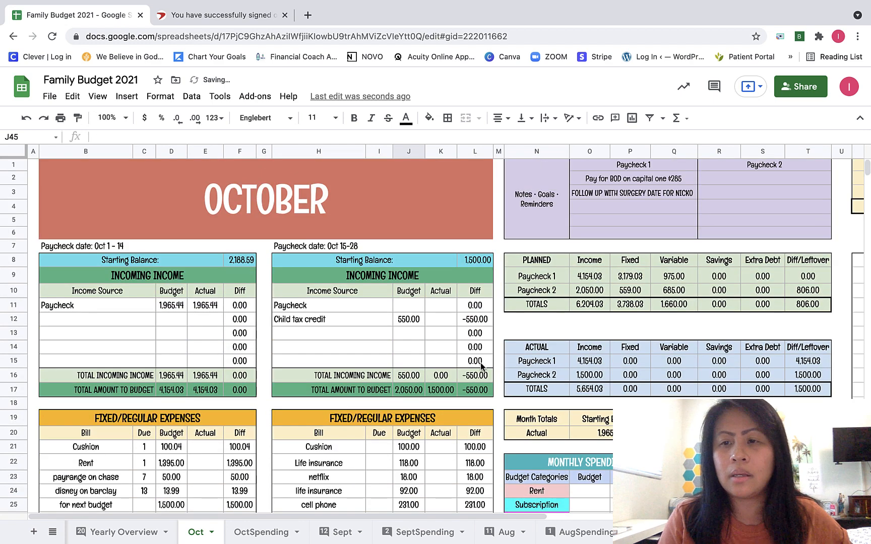
click(817, 293)
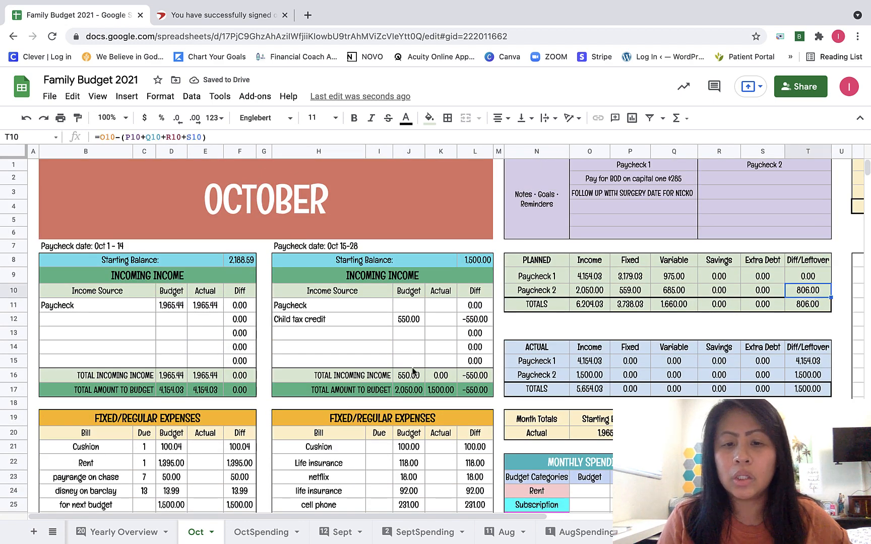
scroll(412, 371, down, 3)
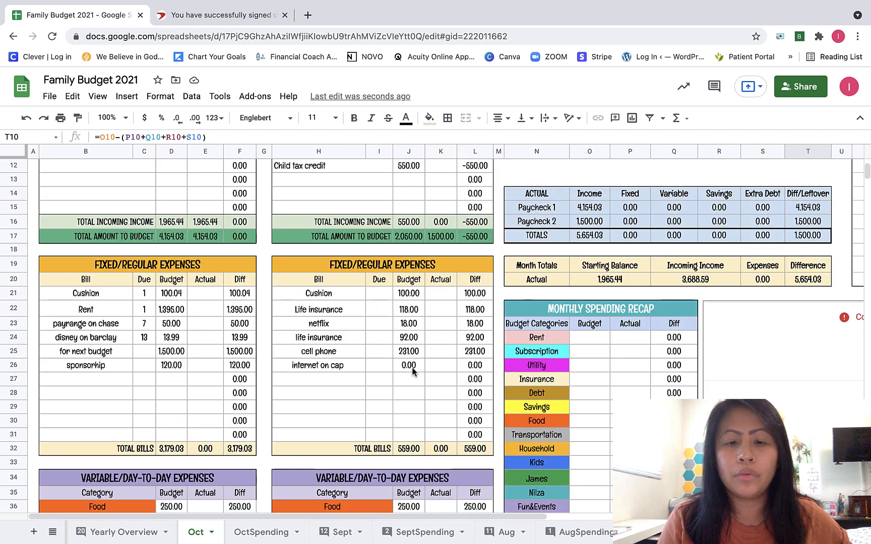
click(111, 532)
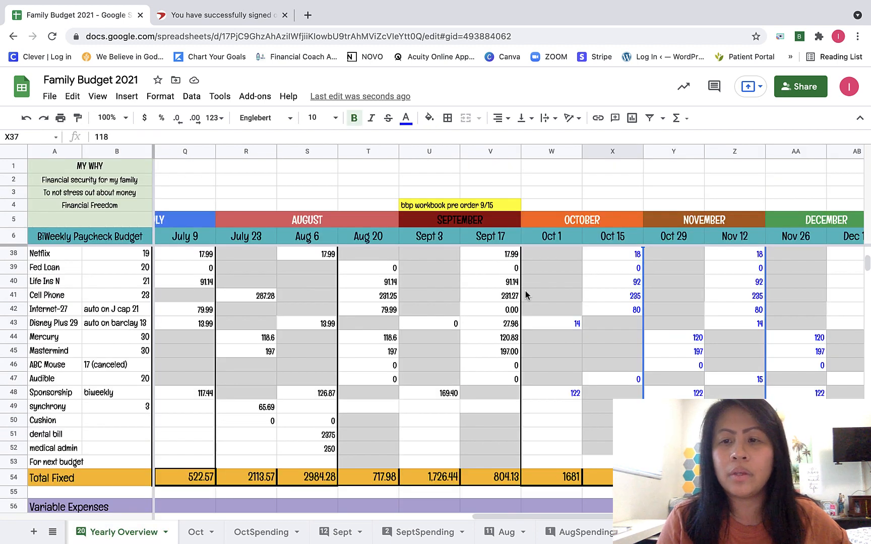
click(684, 283)
scroll(684, 285, up, 10)
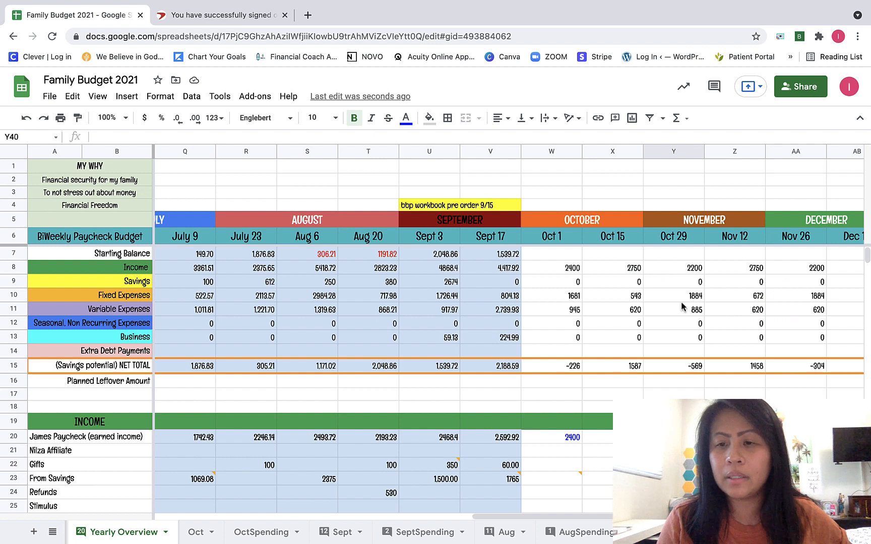
click(689, 367)
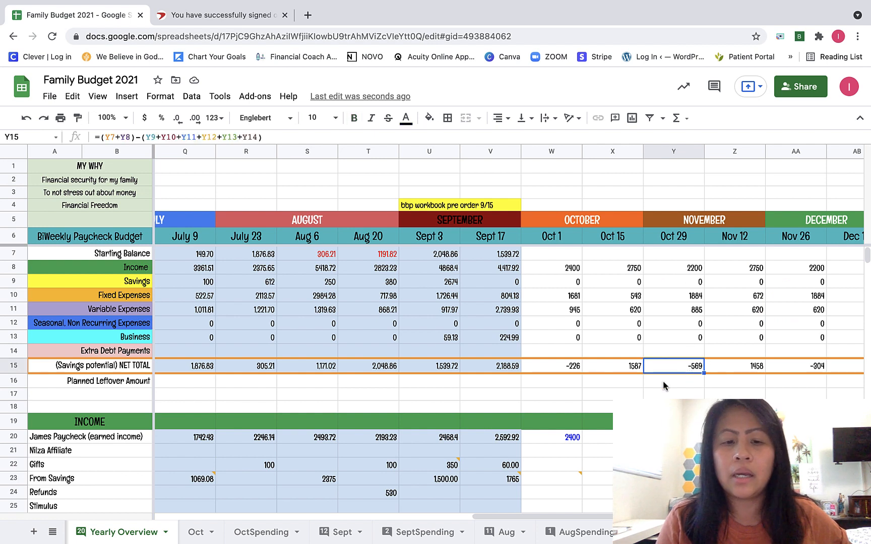
List FOR NEXTBUDGET as a bill below internet on cap in the Oct 15-28 Fixed/Regular Expenses.
click(194, 535)
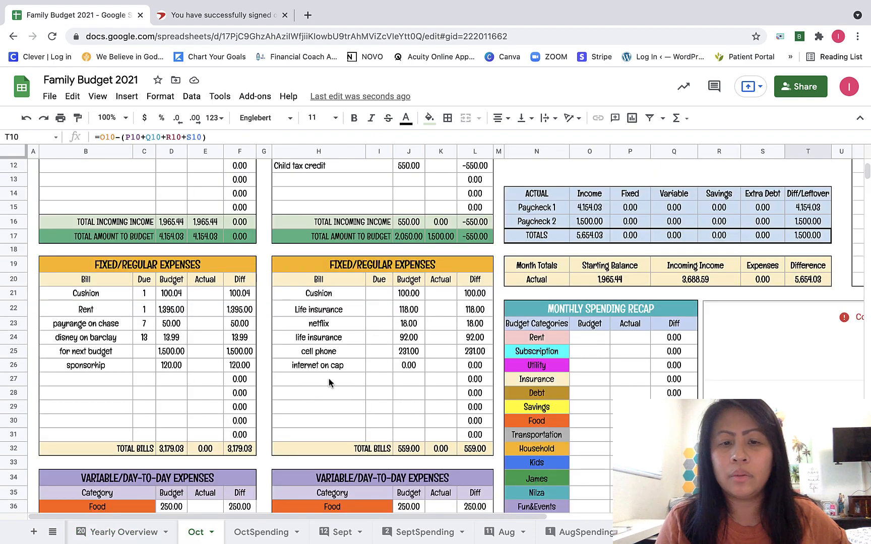
click(328, 381)
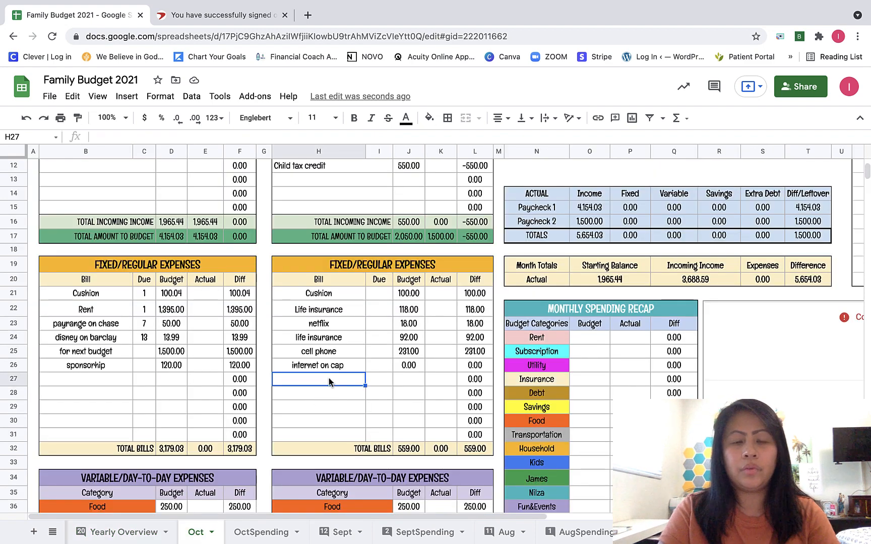
text(FOR NEXTBUDGET)
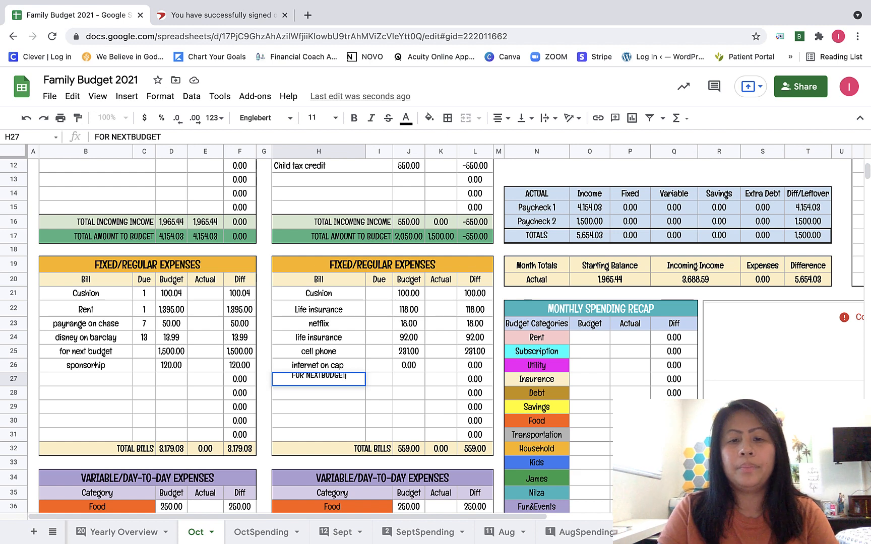
key(Tab)
key(Tab)
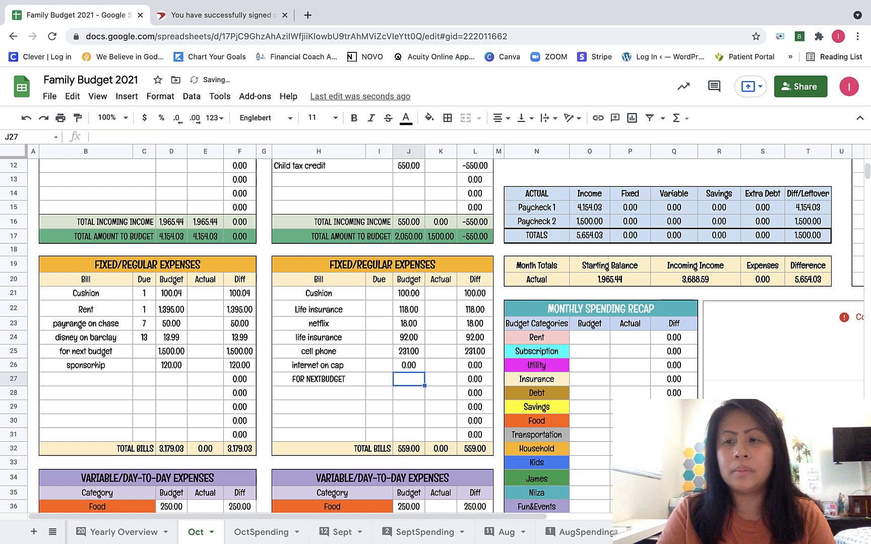
Set the Oct 15-28 budget amount of the FOR NEXTBUDGET bill to 806, matching the planned leftover of Paycheck 2.
scroll(559, 447, up, 4)
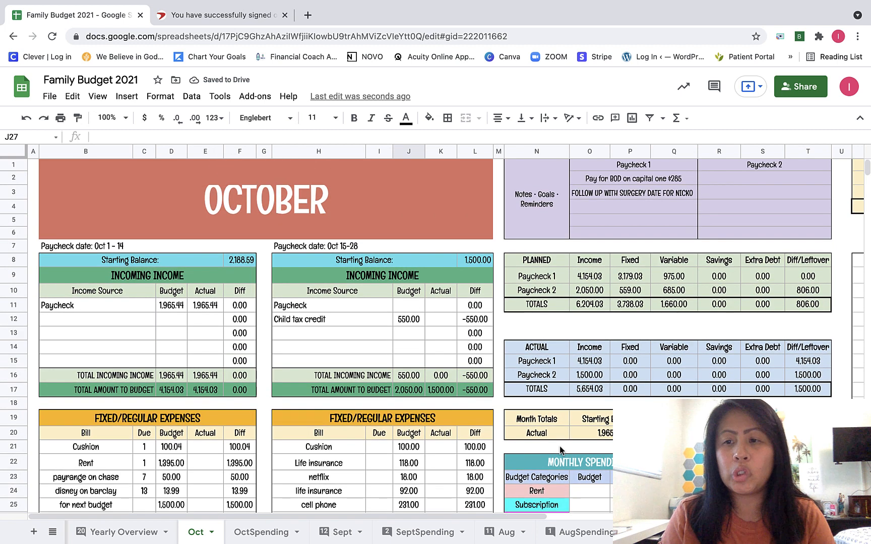
scroll(559, 447, down, 2)
text(8)
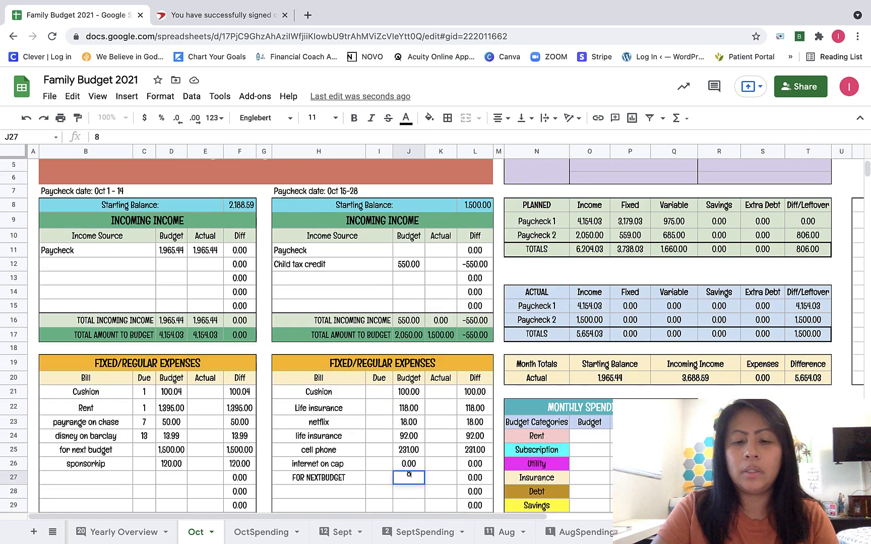
text(06)
key(Return)
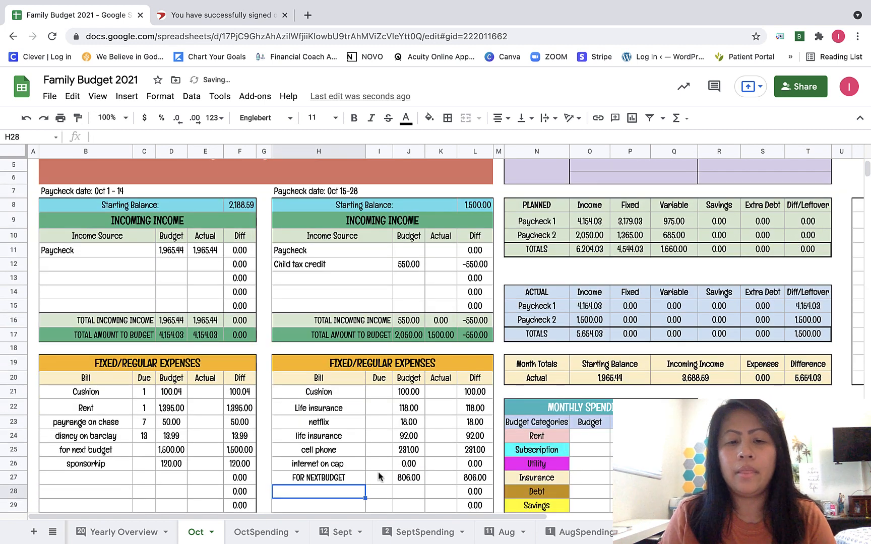
Review the net totals in Yearly Overview, and the bills, variable expenses, savings and planned totals of both October paychecks in the Oct sheet.
click(121, 532)
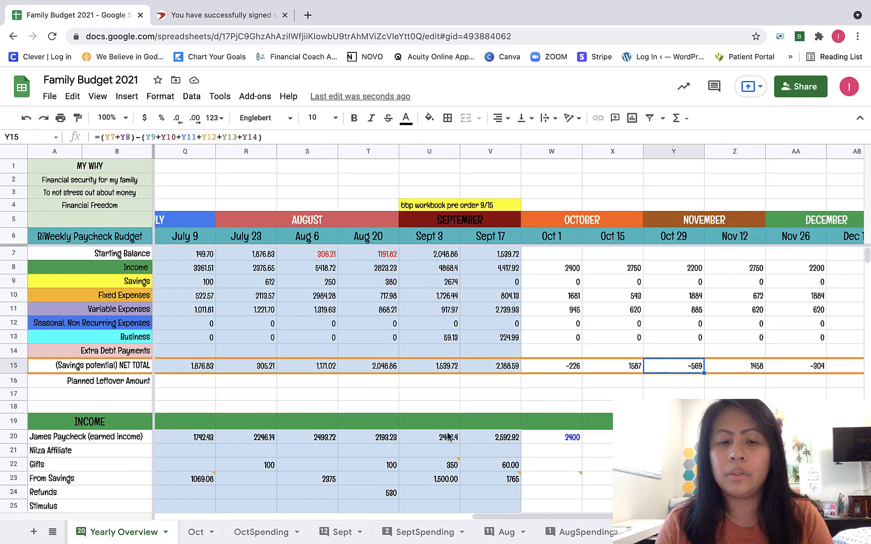
click(191, 535)
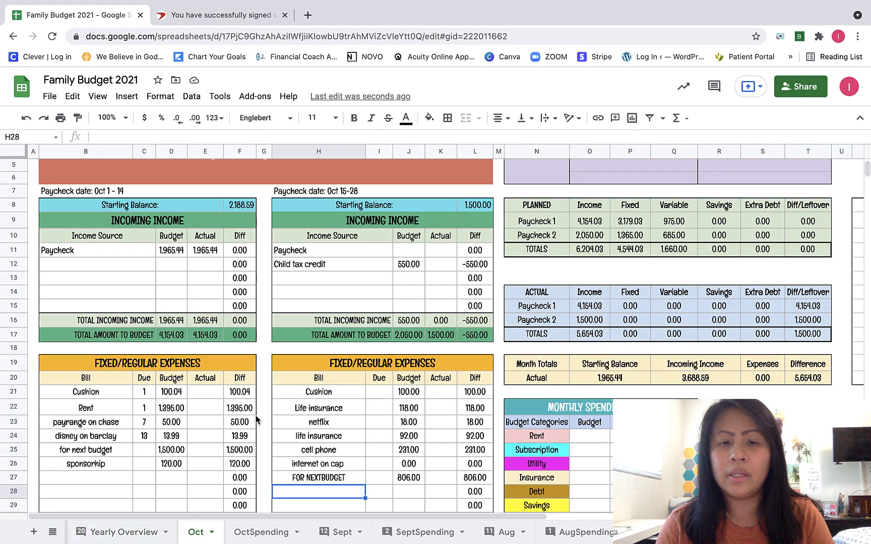
scroll(256, 420, down, 5)
scroll(255, 414, down, 8)
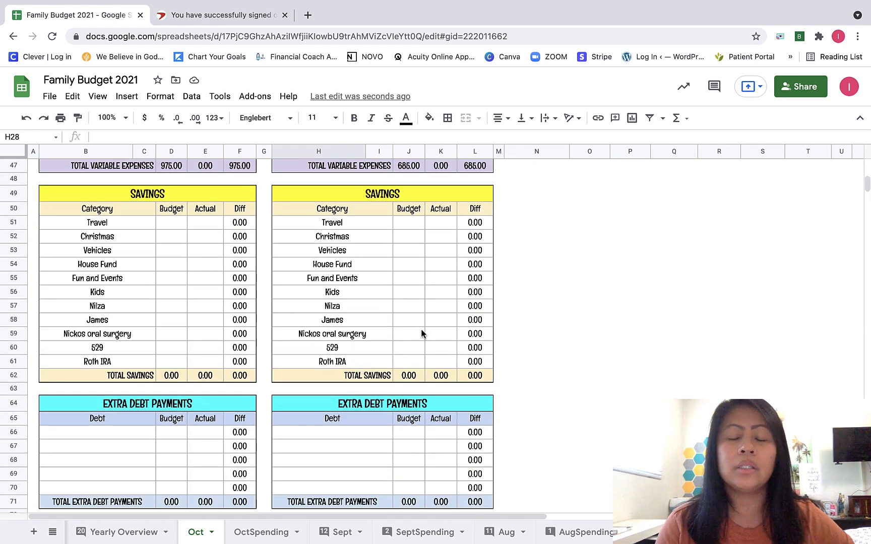
scroll(422, 333, up, 3)
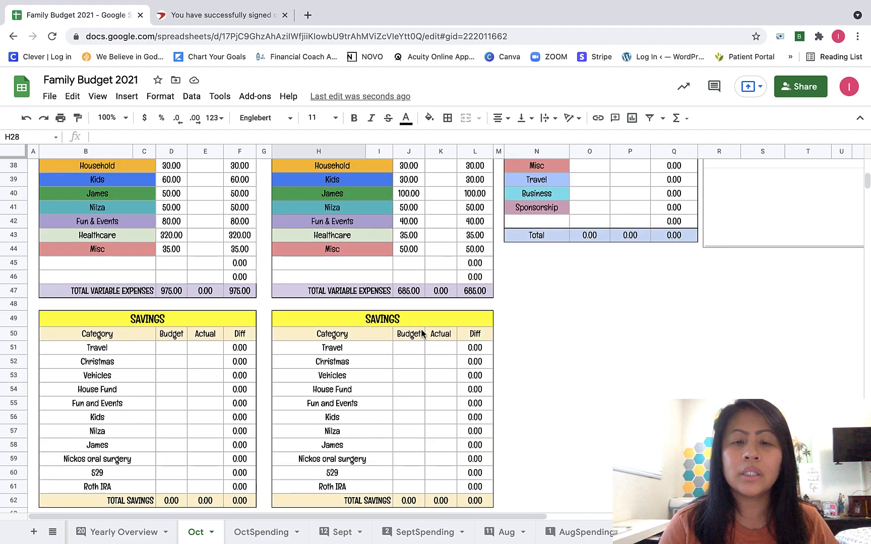
scroll(423, 333, up, 8)
scroll(422, 334, right, 4)
scroll(421, 329, left, 4)
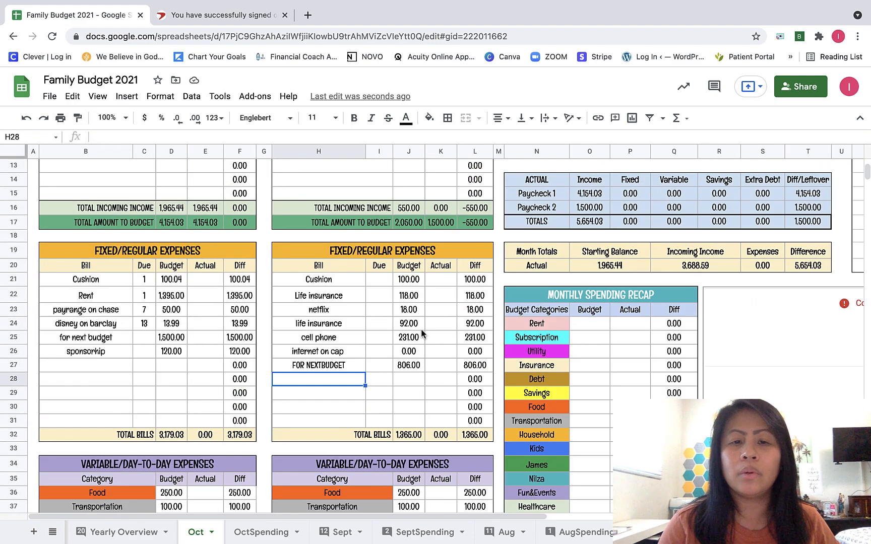
scroll(421, 328, up, 5)
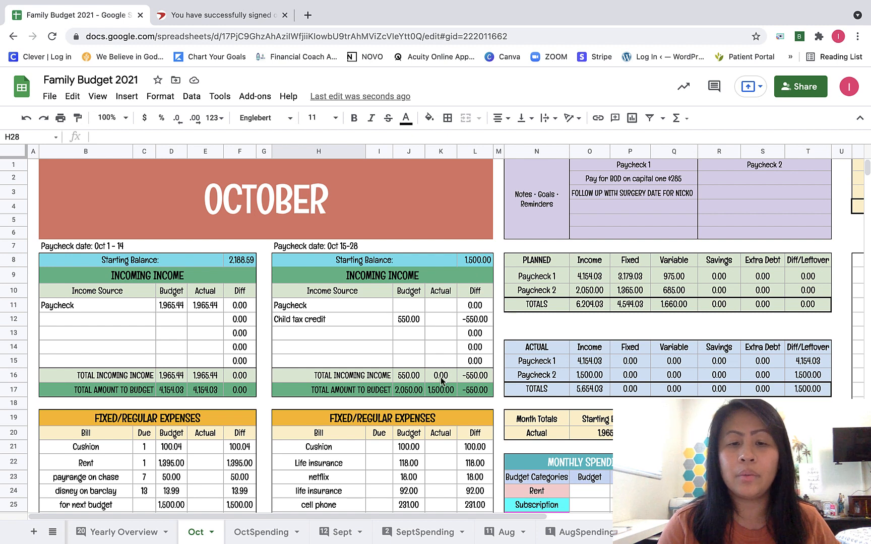
scroll(445, 368, down, 1)
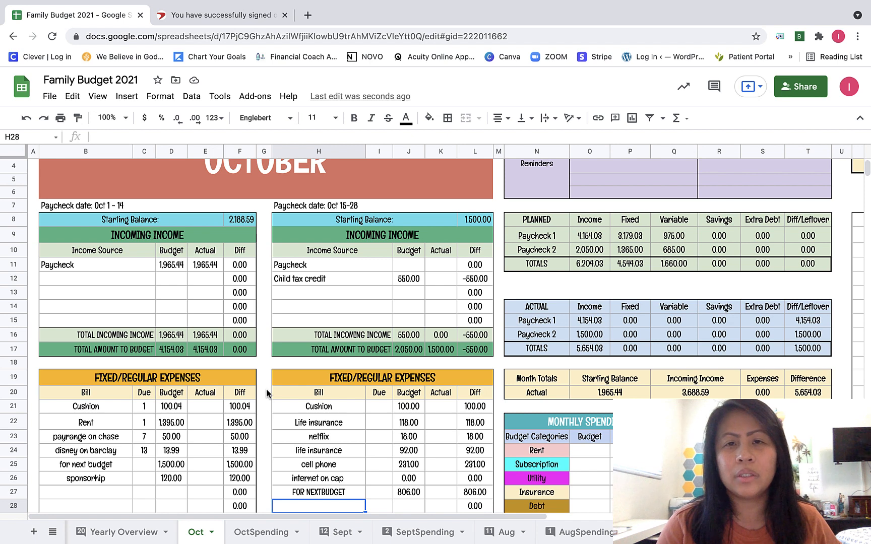
scroll(267, 393, down, 2)
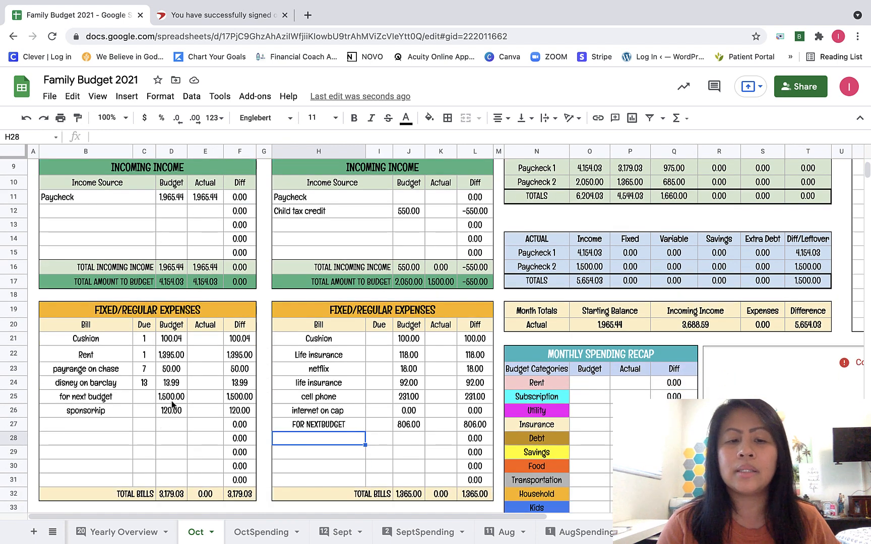
click(172, 400)
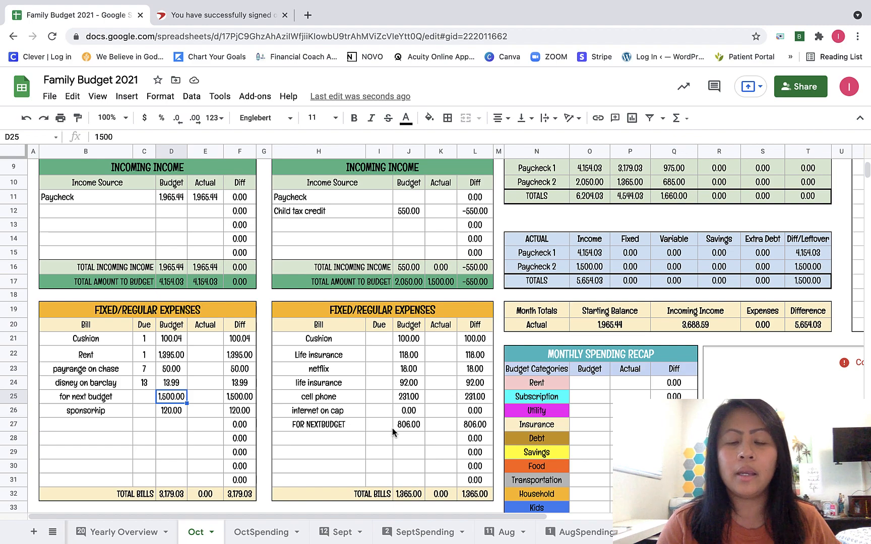
scroll(392, 428, down, 10)
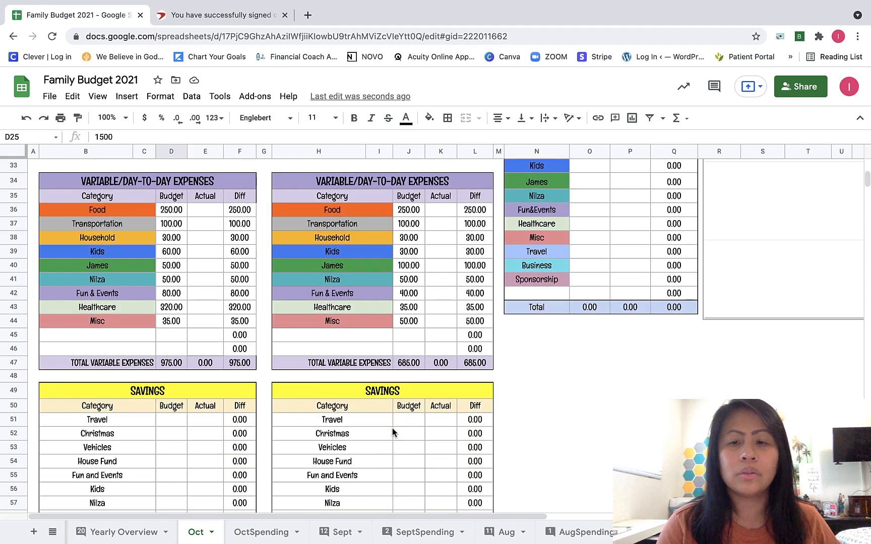
scroll(392, 428, up, 12)
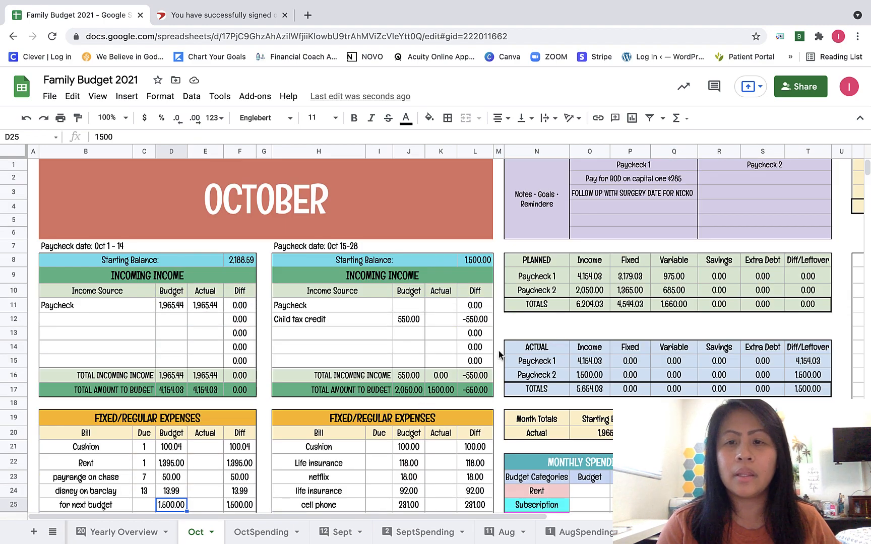
Add the reminder "1 takeout per paycheck budget" in the first empty row of the Paycheck 1 notes.
click(614, 210)
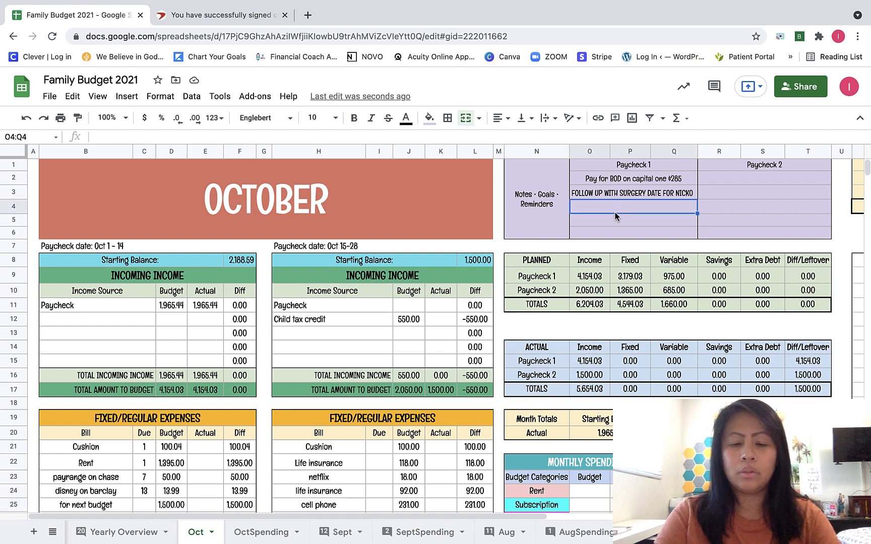
text(1 pay)
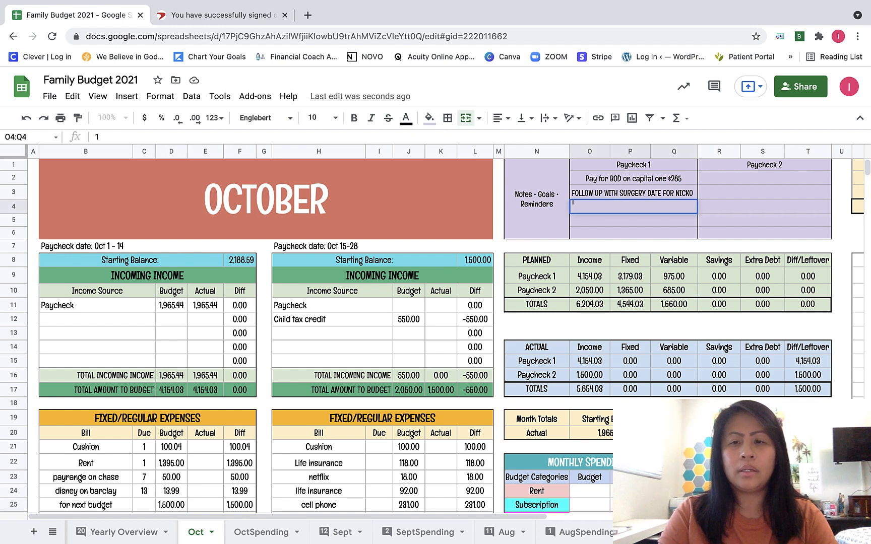
key(BackSpace)
key(BackSpace)
key(BackSpace)
text(tak)
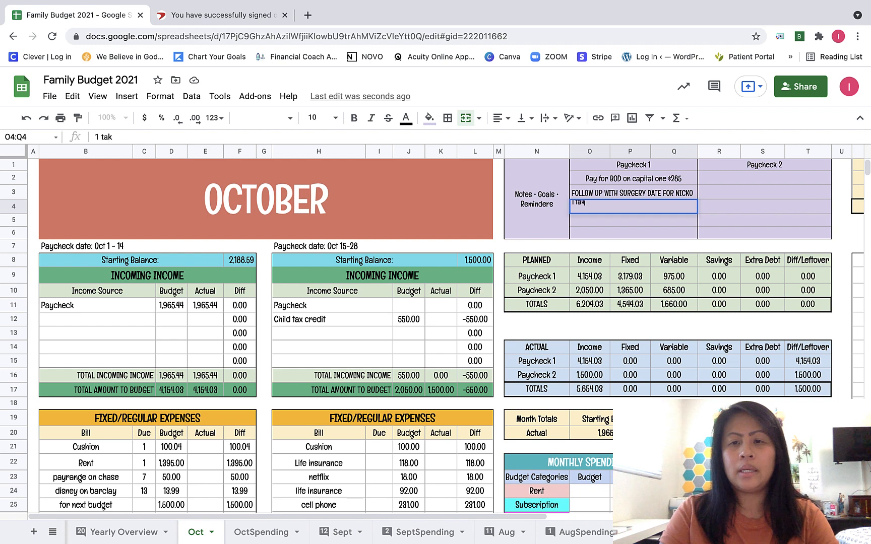
text(eout per pa)
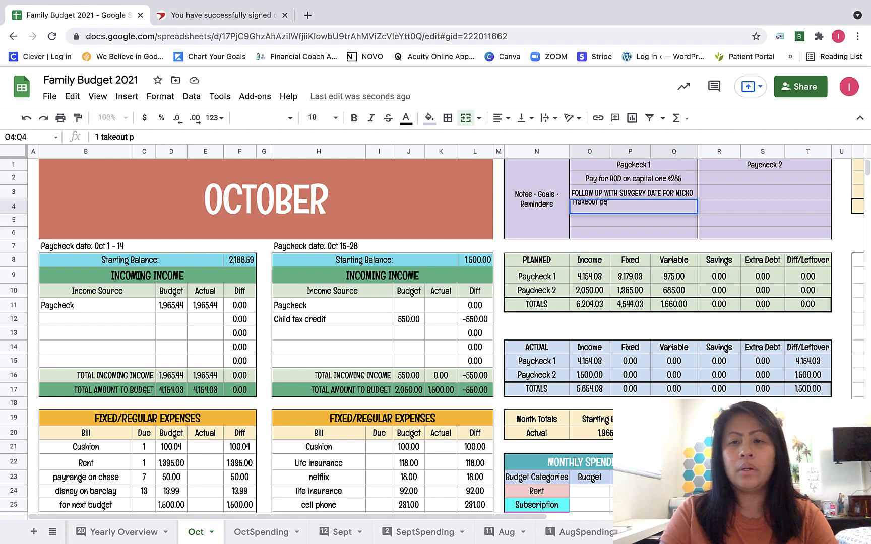
text(ycheck budget)
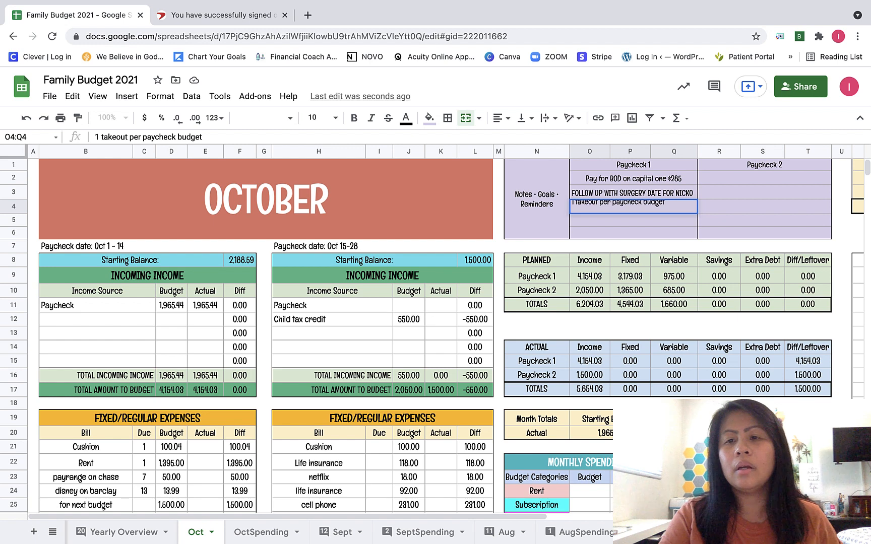
key(Return)
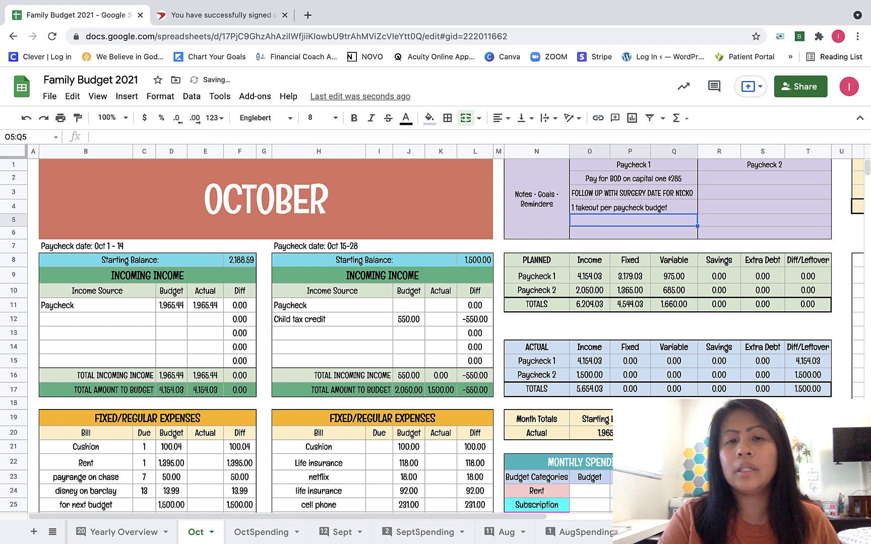
click(636, 206)
key(Down)
scroll(471, 341, down, 3)
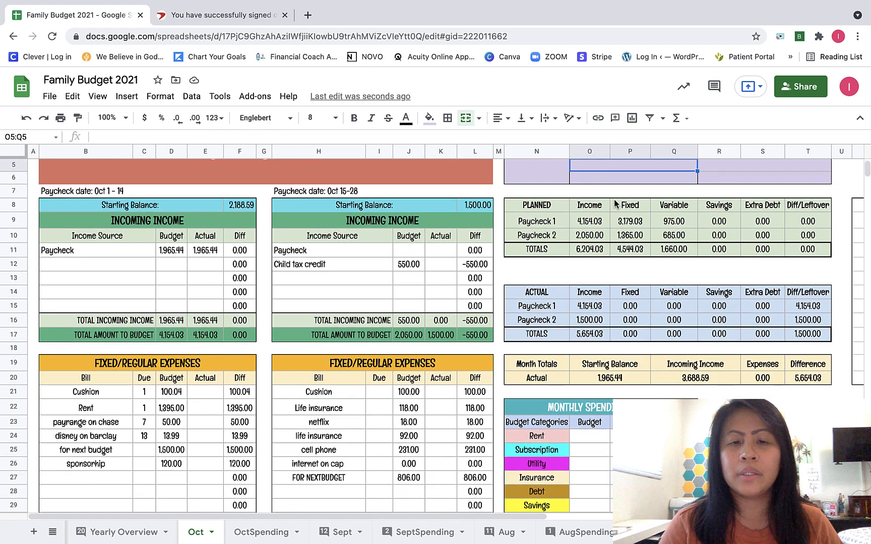
scroll(471, 340, up, 3)
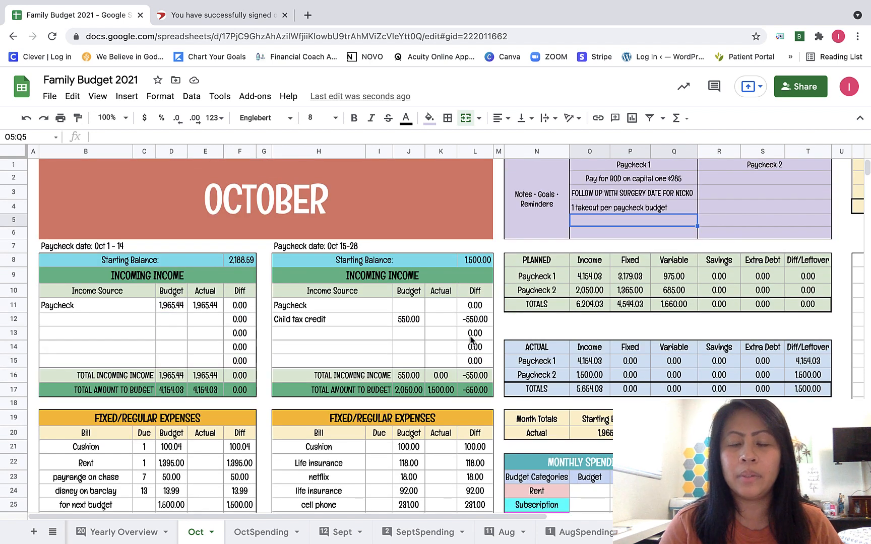